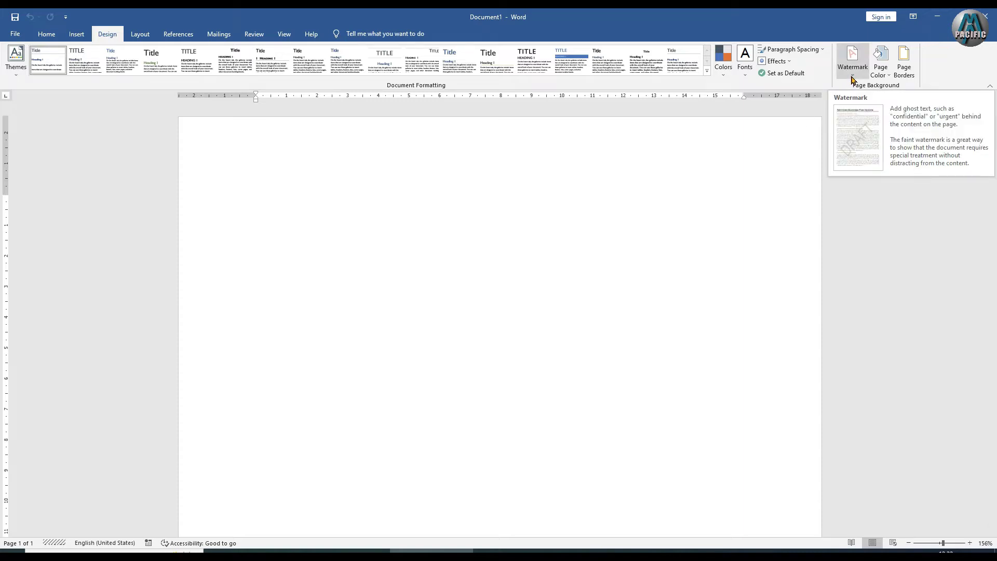
Step: Apply the CONFIDENTIAL 1 watermark to the page, then remove it
left_click(852, 77)
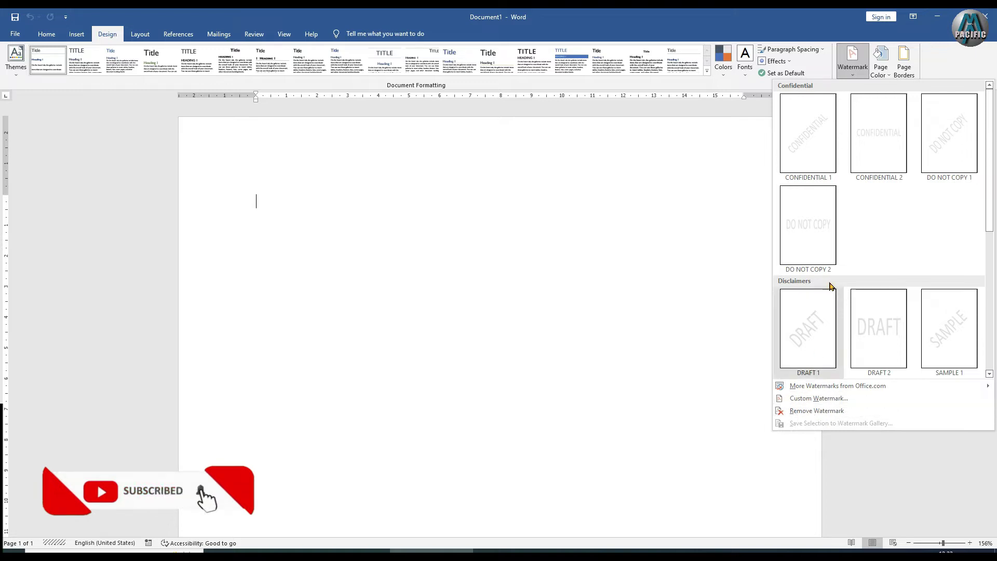
left_click(821, 148)
scroll(610, 433, "down", 1)
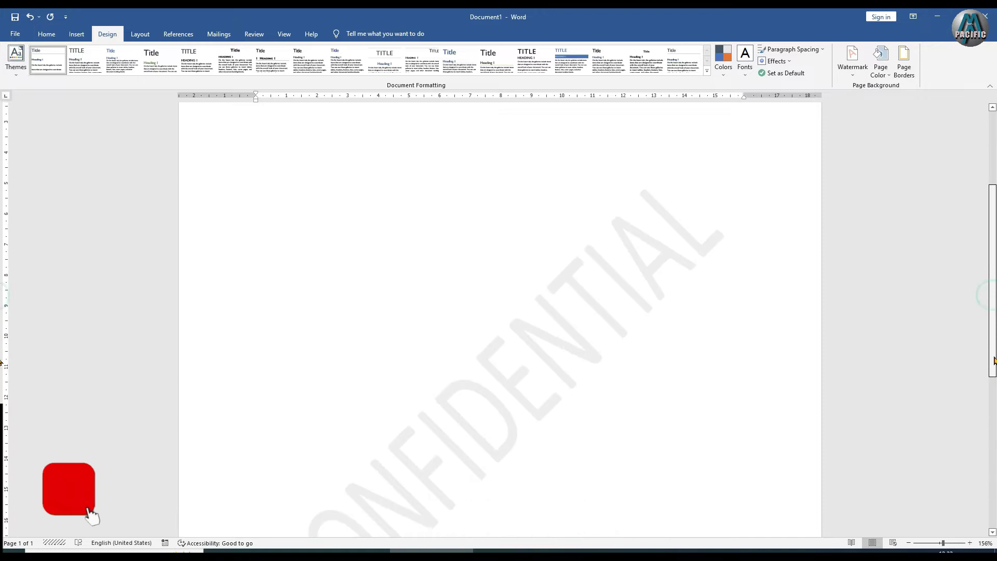
left_click_drag(992, 299, 992, 339)
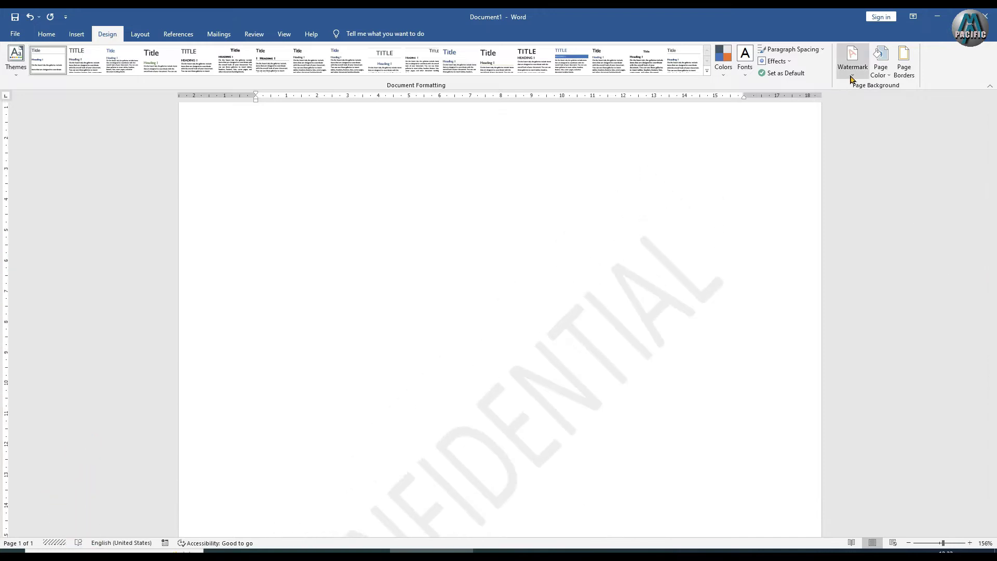
left_click(852, 68)
left_click(825, 413)
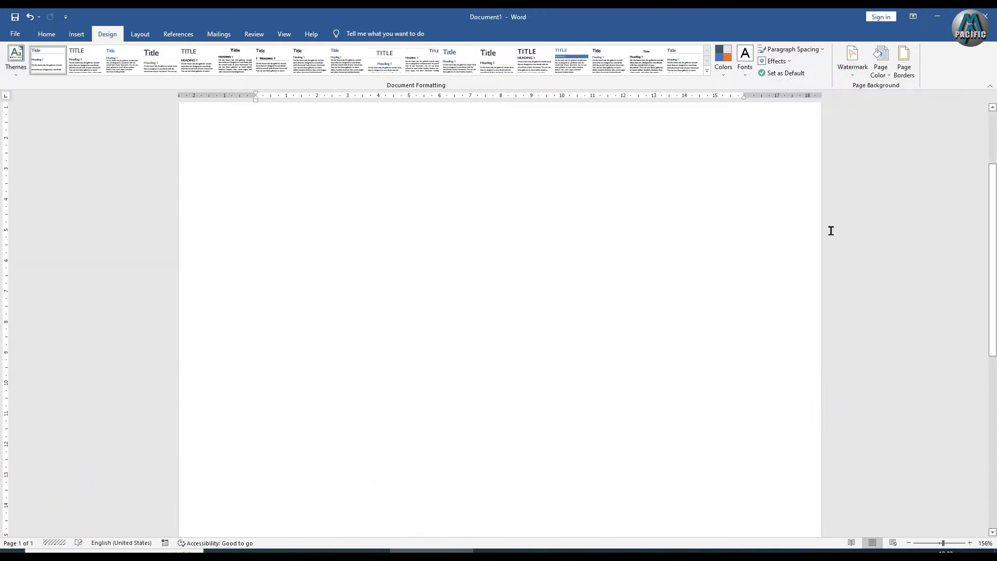
Step: Apply the diagonal DO NOT COPY 1 watermark from the built-in choices
left_click(852, 70)
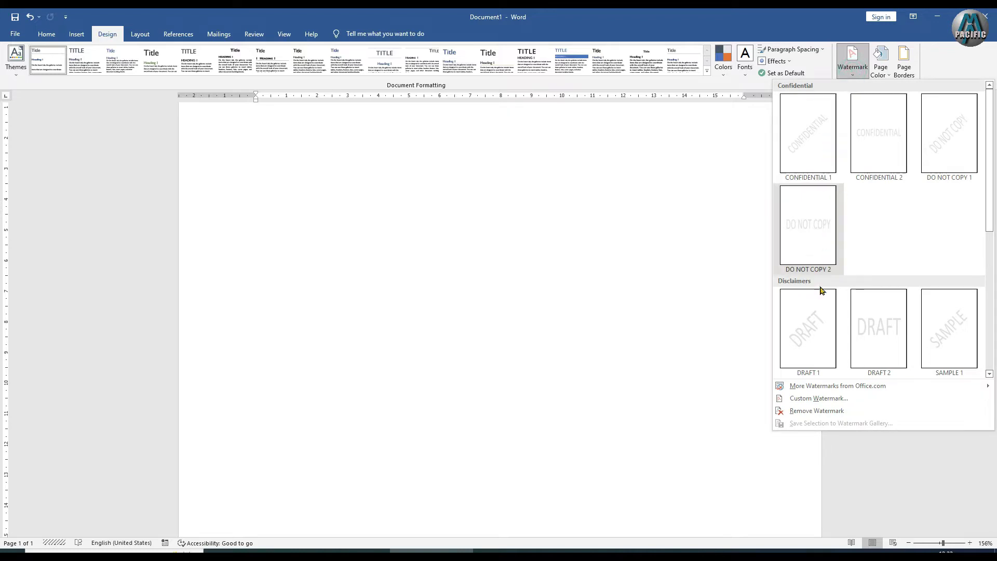
left_click_drag(987, 182, 993, 323)
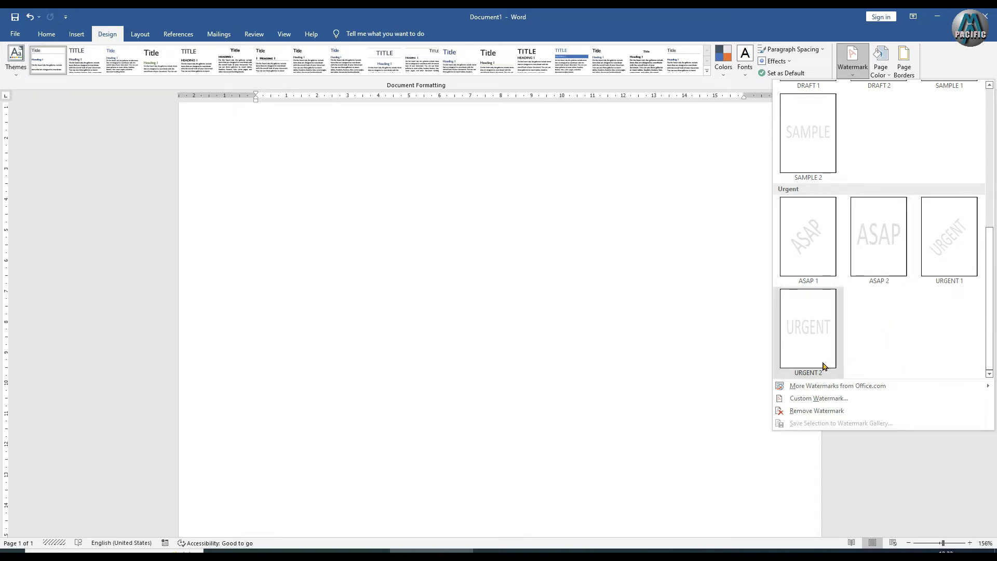
left_click_drag(989, 331, 988, 207)
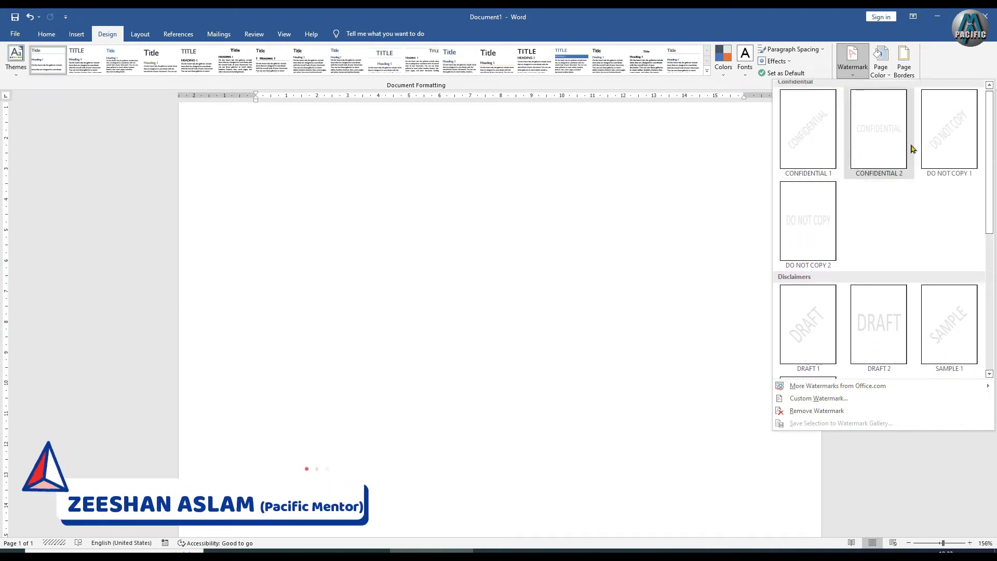
left_click(934, 137)
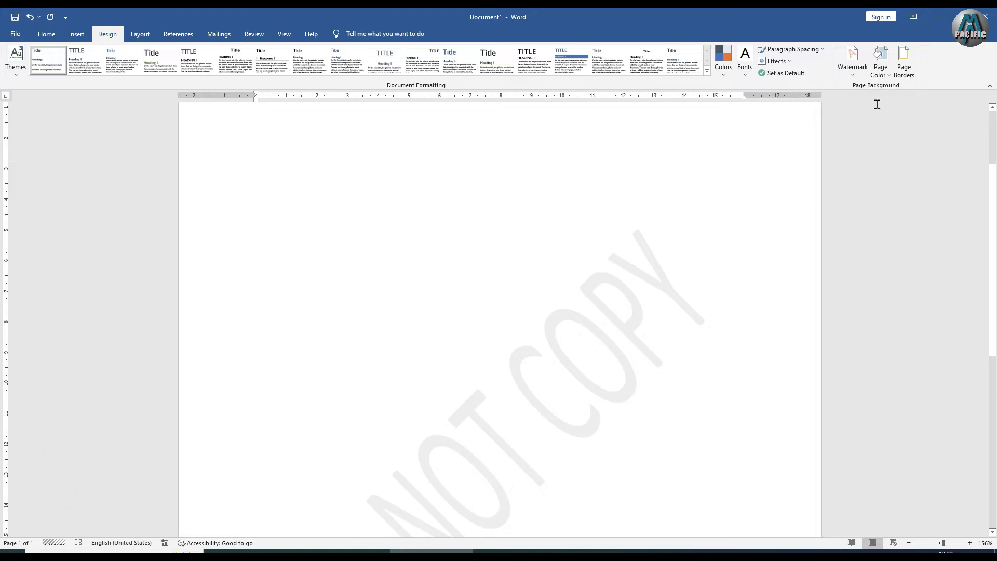
left_click(852, 58)
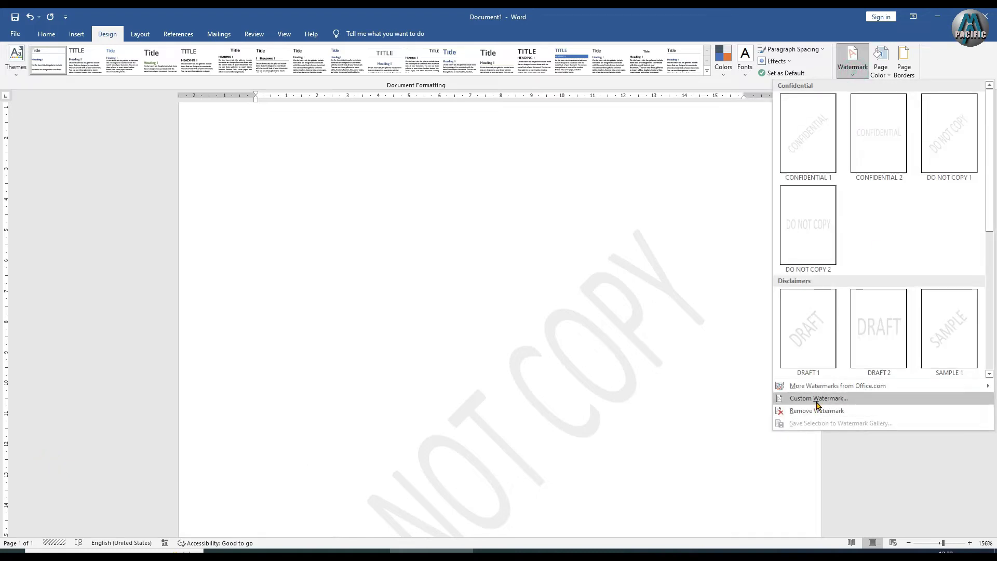
Step: Create a custom text watermark reading 'Pacific Mentor' and apply it
left_click(818, 400)
left_click_drag(525, 197, 360, 132)
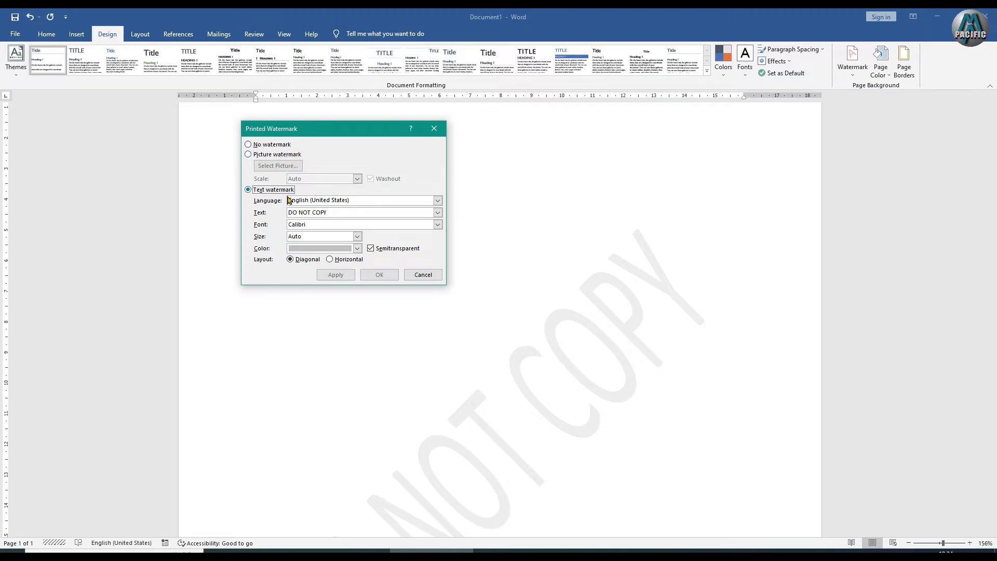
key("Tab")
type("Pacific Mentor")
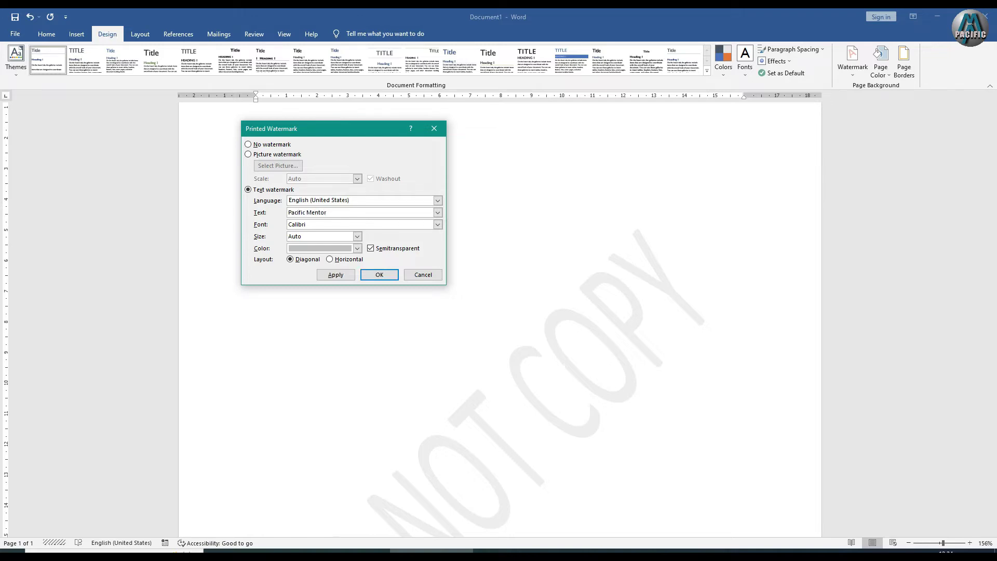
left_click(335, 275)
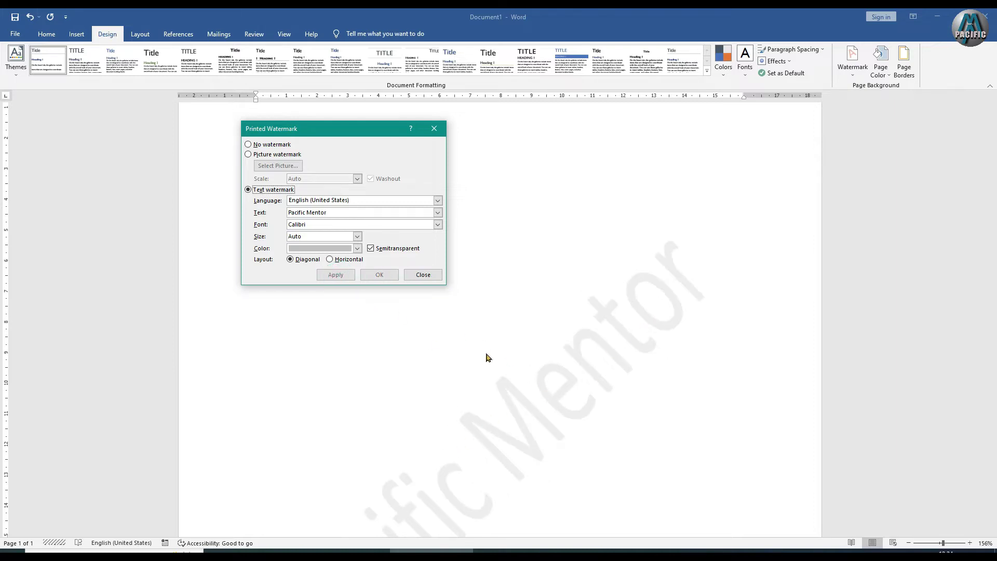
Step: Colour the Pacific Mentor watermark gold and apply it
left_click(357, 248)
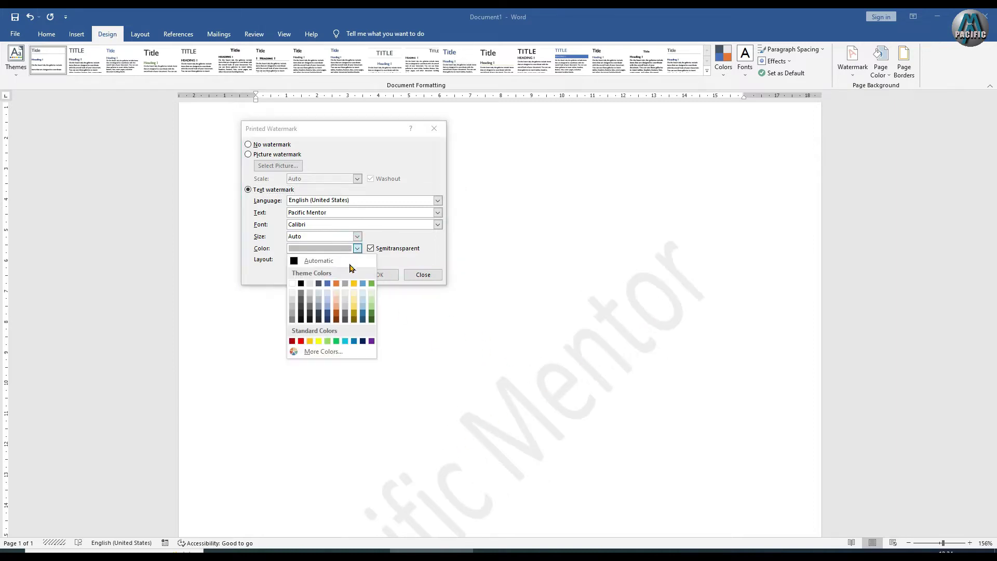
left_click(354, 314)
left_click(335, 274)
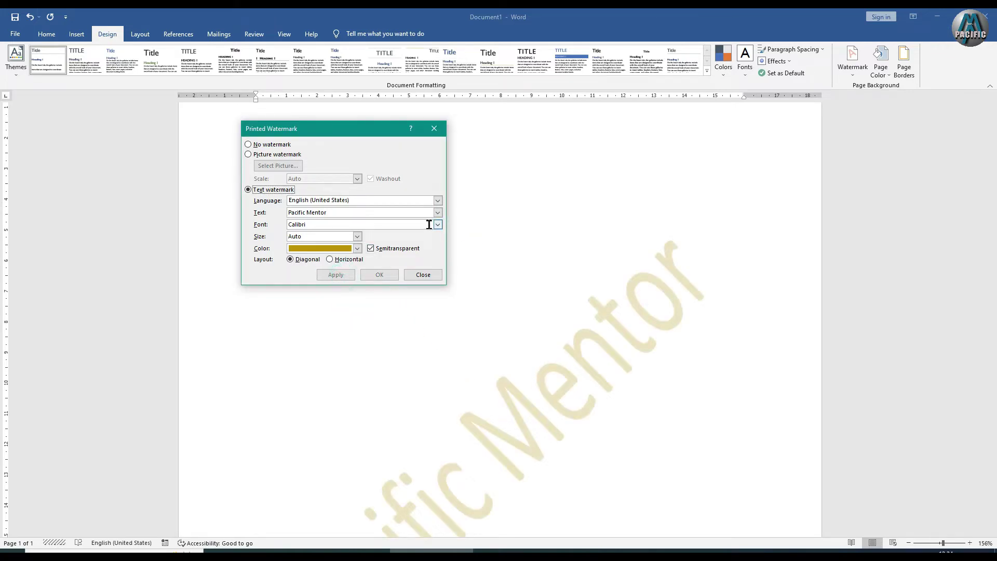
Step: Try the Californian FB font on the watermark, then apply Arial Narrow instead
left_click(437, 224)
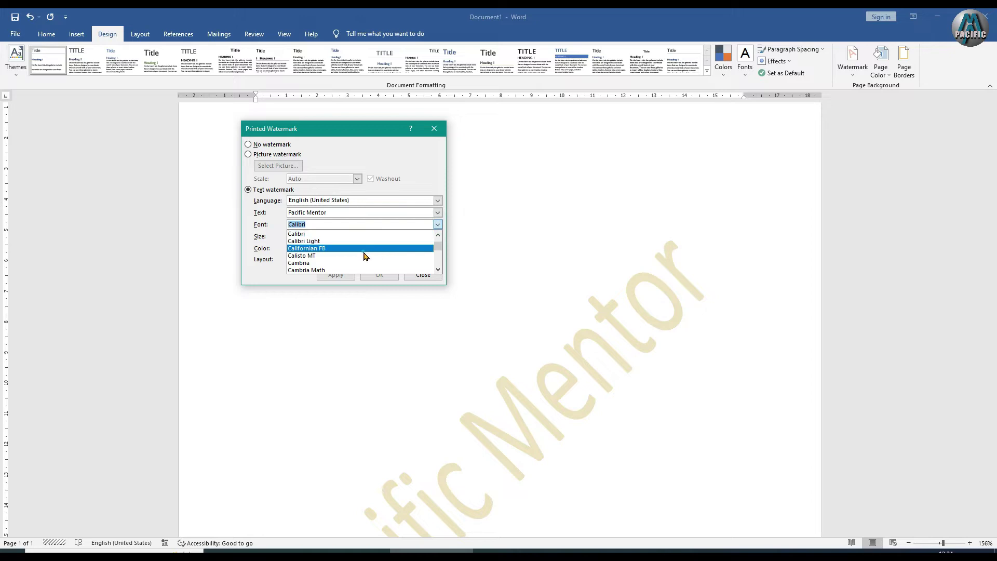
left_click(386, 247)
left_click(335, 275)
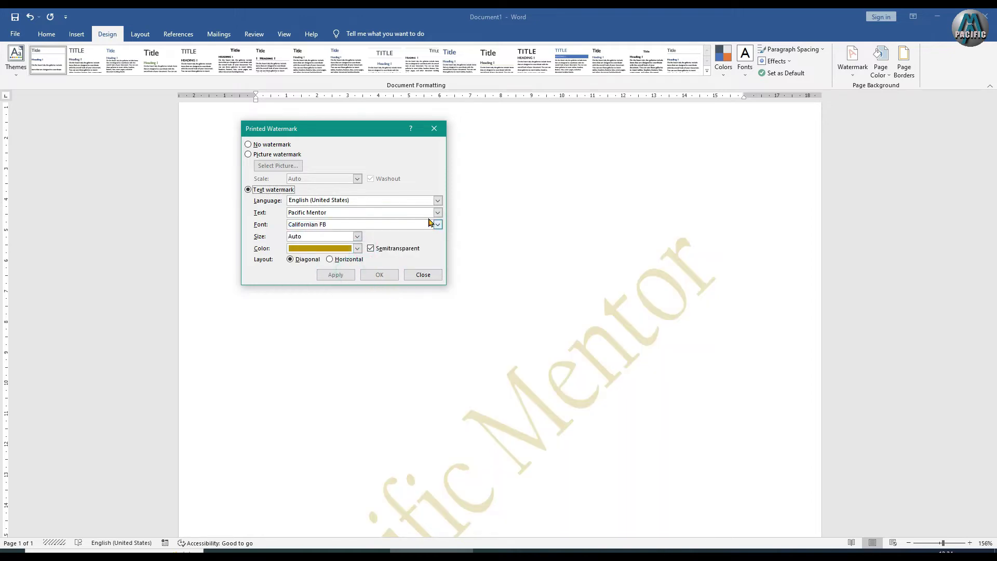
left_click(437, 226)
mouse_move(437, 242)
left_mouse_down()
mouse_move(437, 265)
mouse_move(437, 243)
left_mouse_up()
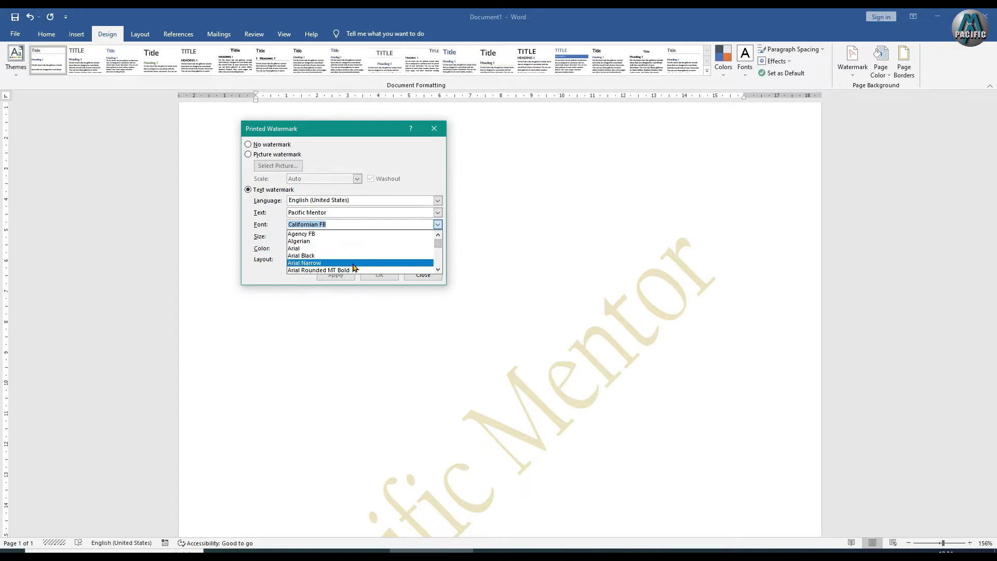
left_click(335, 263)
left_click(336, 274)
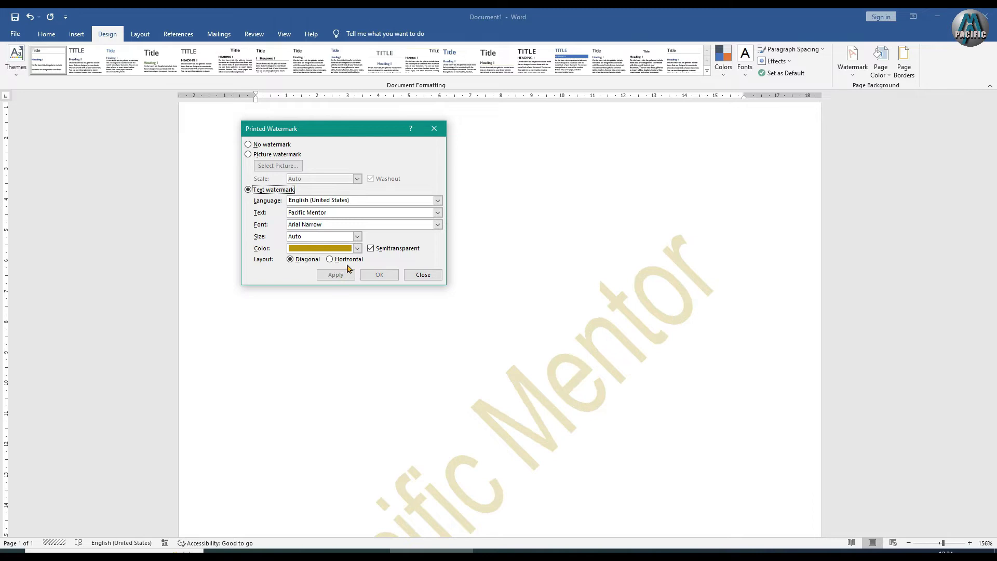
left_click(325, 201)
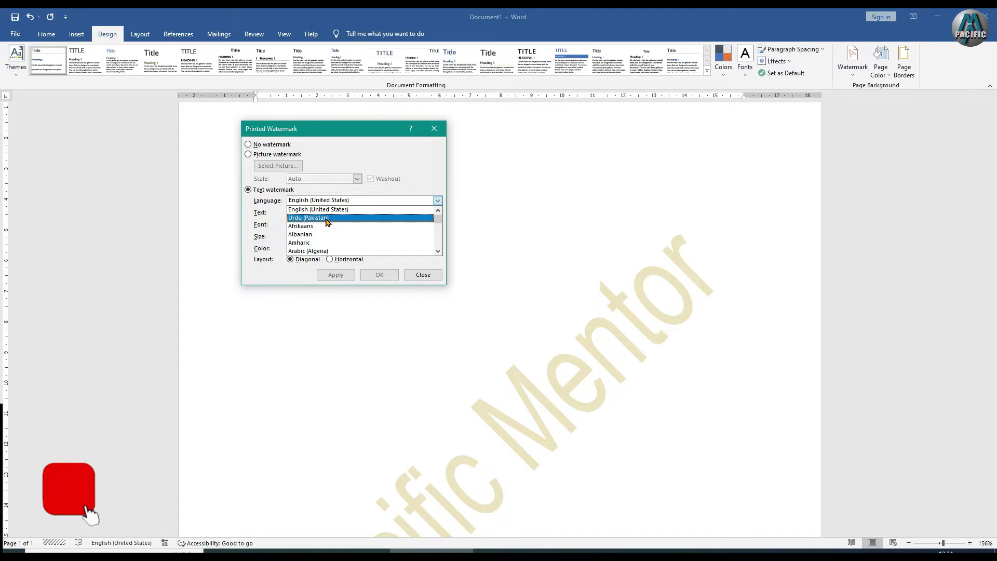
Step: Try a horizontal layout for the ASAP watermark, then restore it to diagonal
left_click(277, 270)
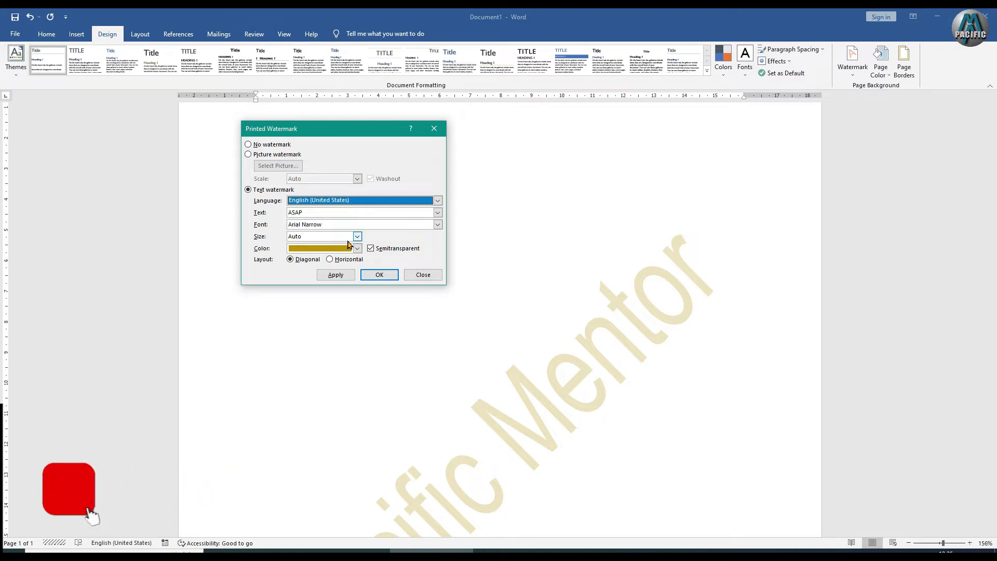
left_click(328, 259)
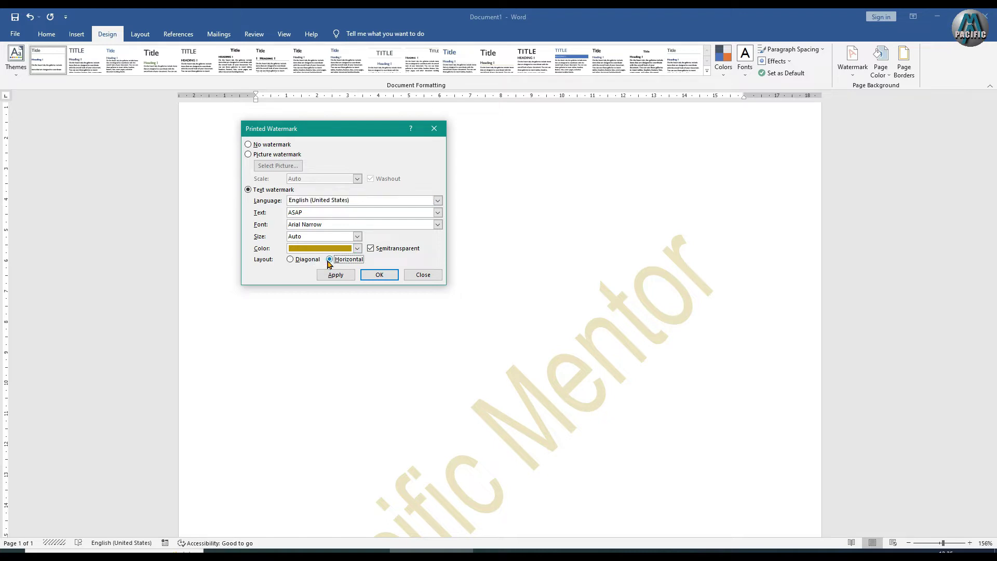
left_click(343, 280)
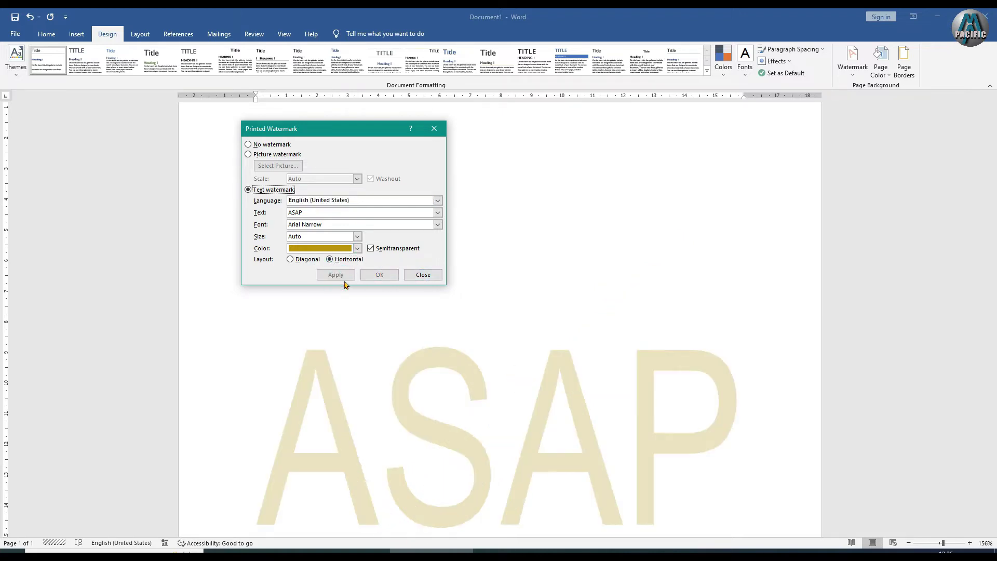
left_click(304, 258)
left_click(335, 275)
Step: Compare opaque and semitransparent ASAP watermarks, finishing with semitransparent applied
left_click(377, 249)
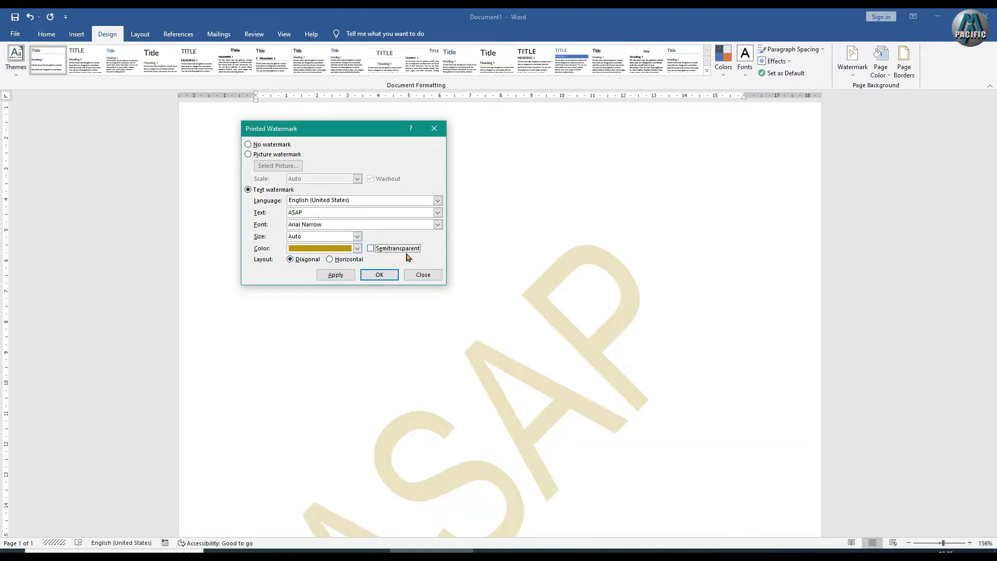
left_click(335, 275)
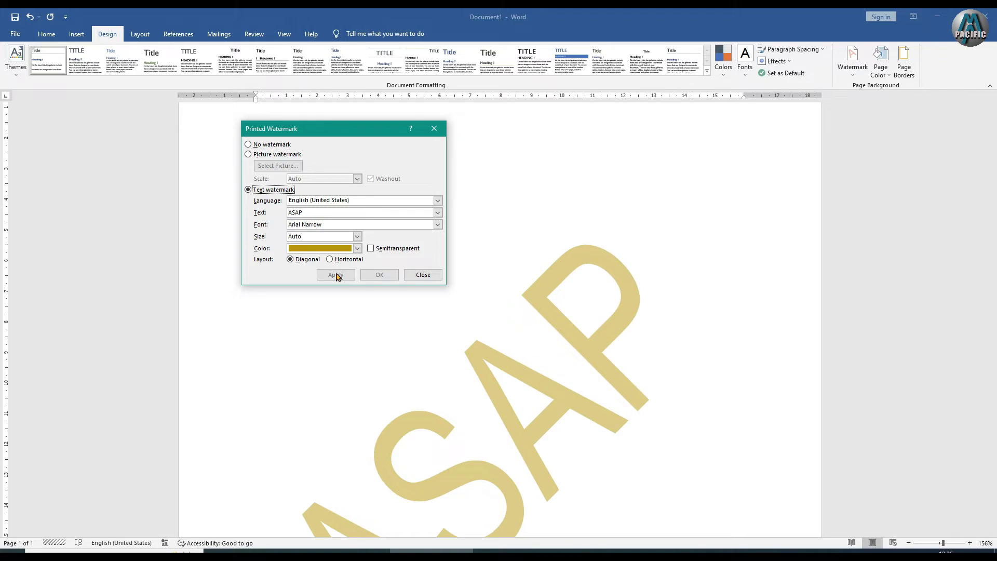
left_click(337, 276)
left_click(371, 248)
left_click(336, 274)
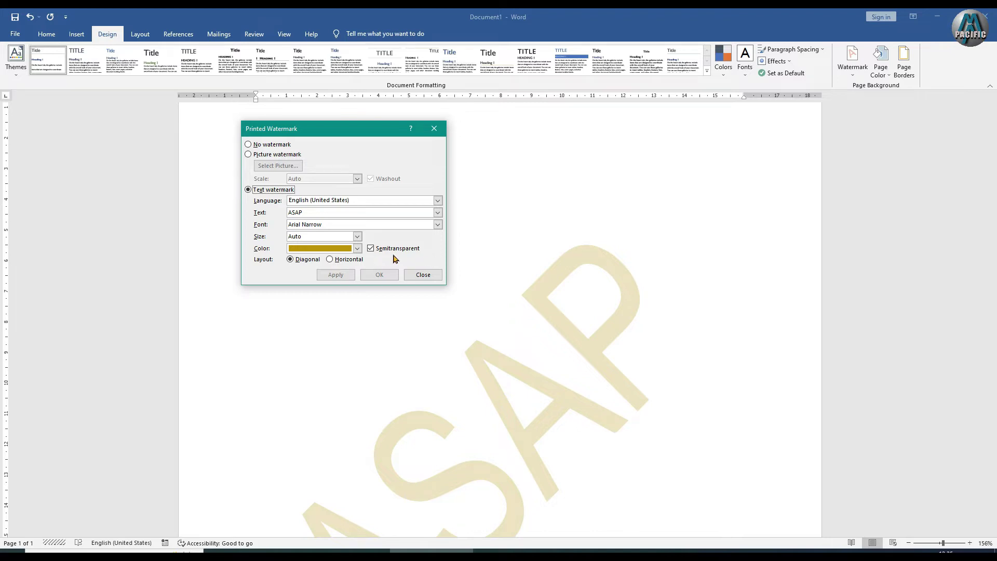
left_click(371, 248)
left_click(340, 275)
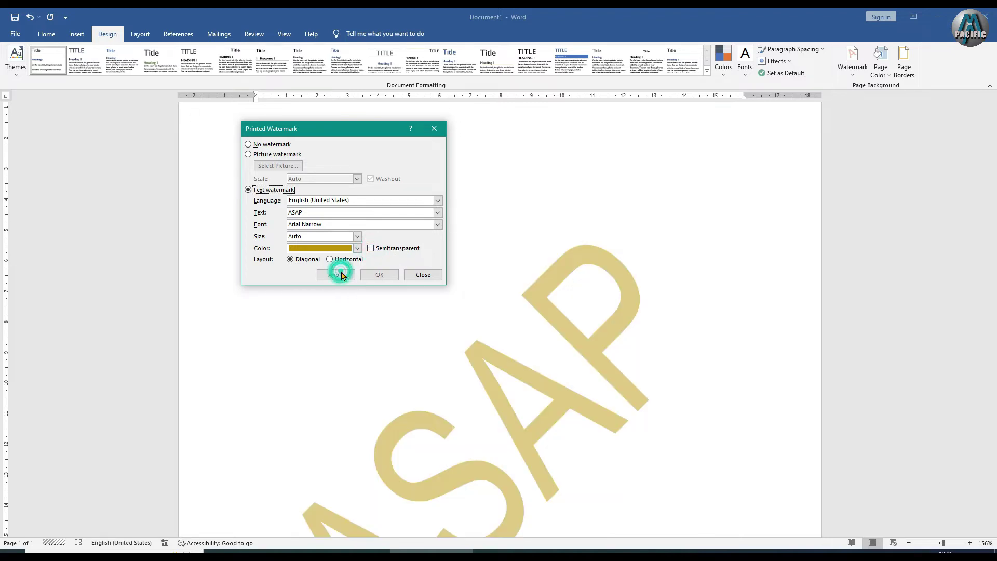
left_click(370, 248)
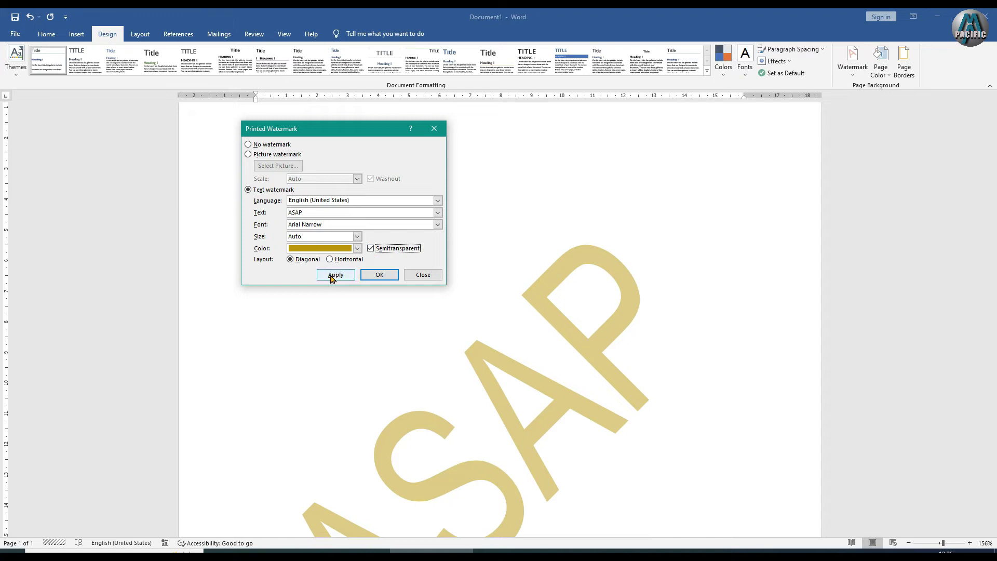
left_click(334, 274)
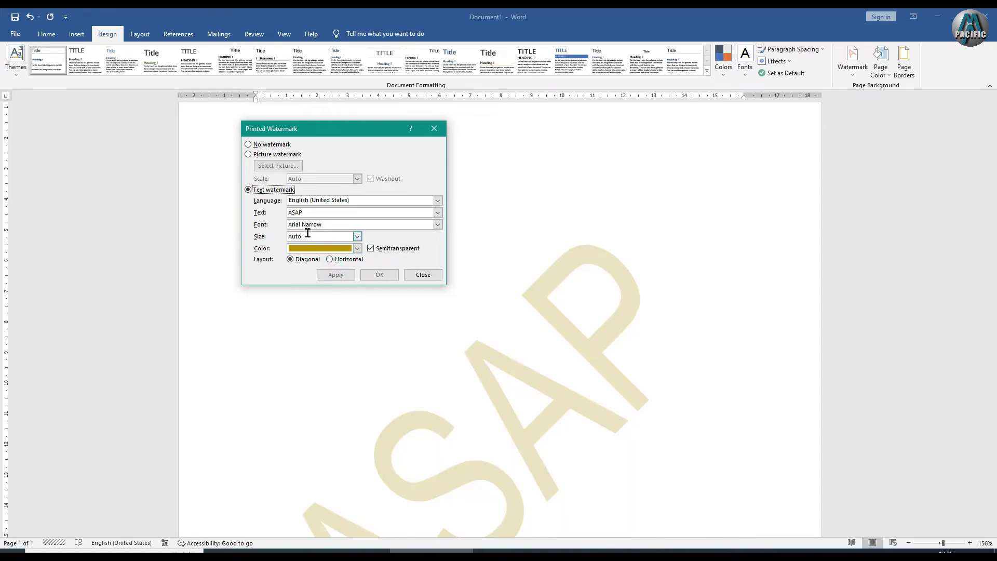
left_click(344, 213)
Step: Make an online Apple logo image the picture watermark at 100% scale
left_click(248, 155)
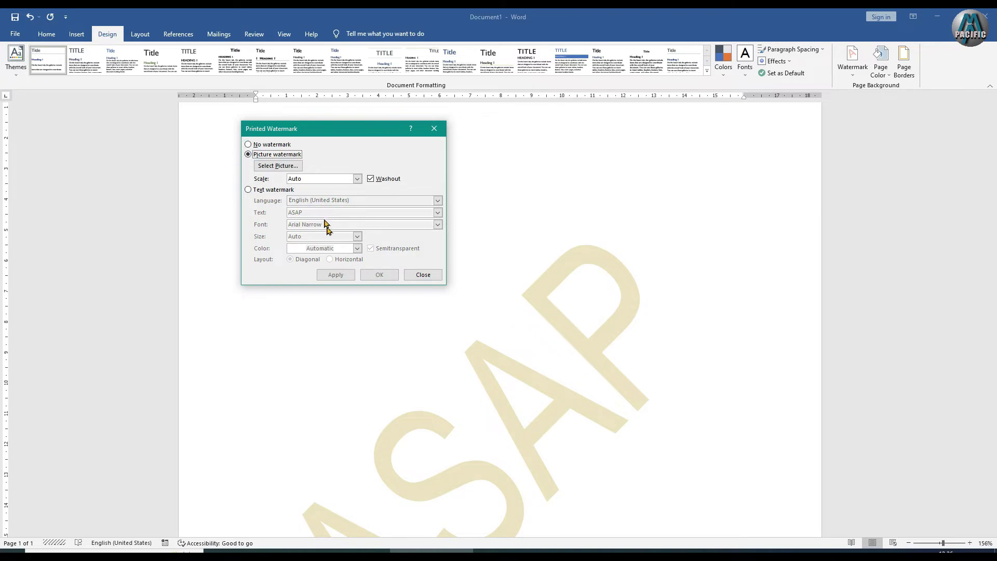
left_click(273, 168)
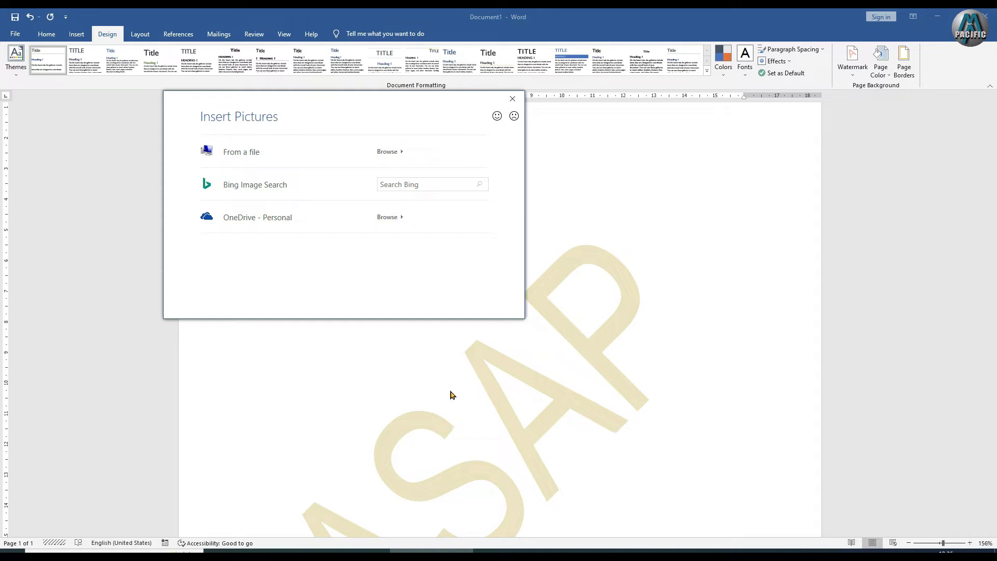
left_click(260, 186)
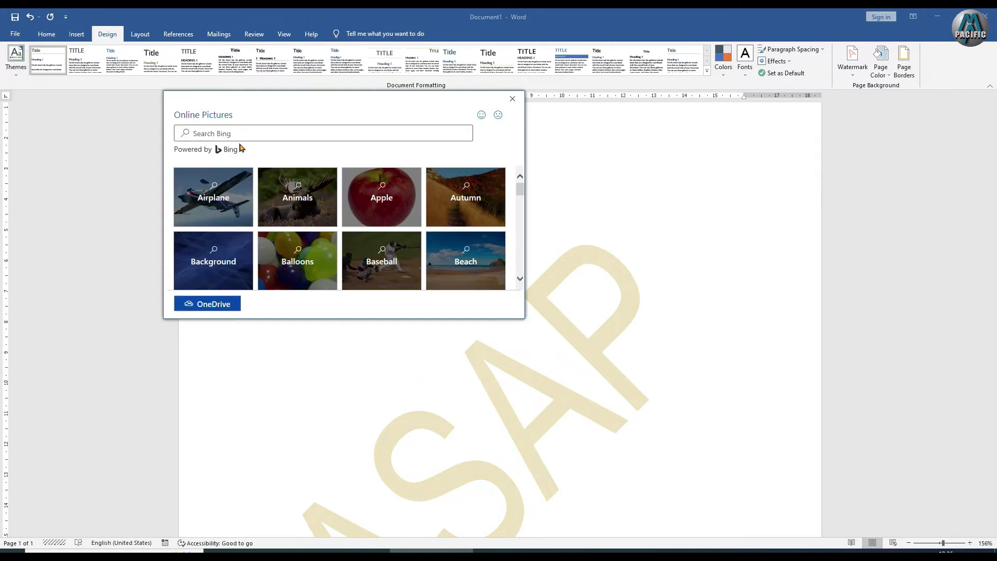
left_click(384, 199)
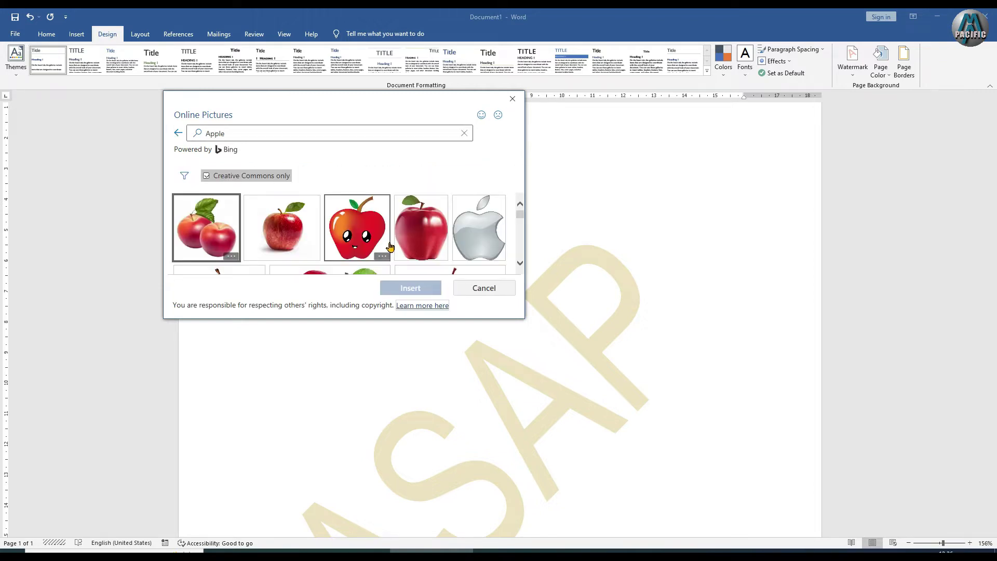
left_click(488, 230)
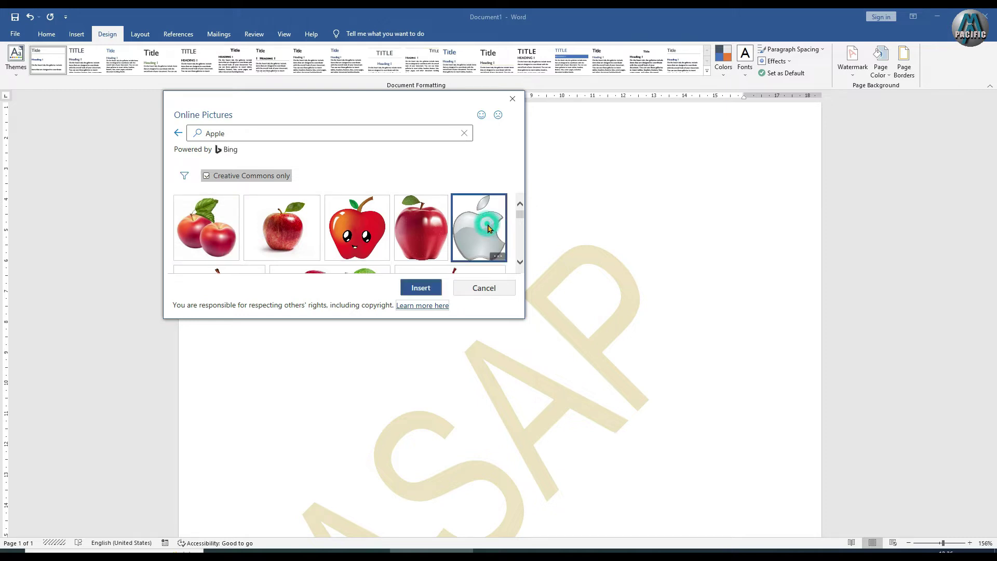
left_click(421, 287)
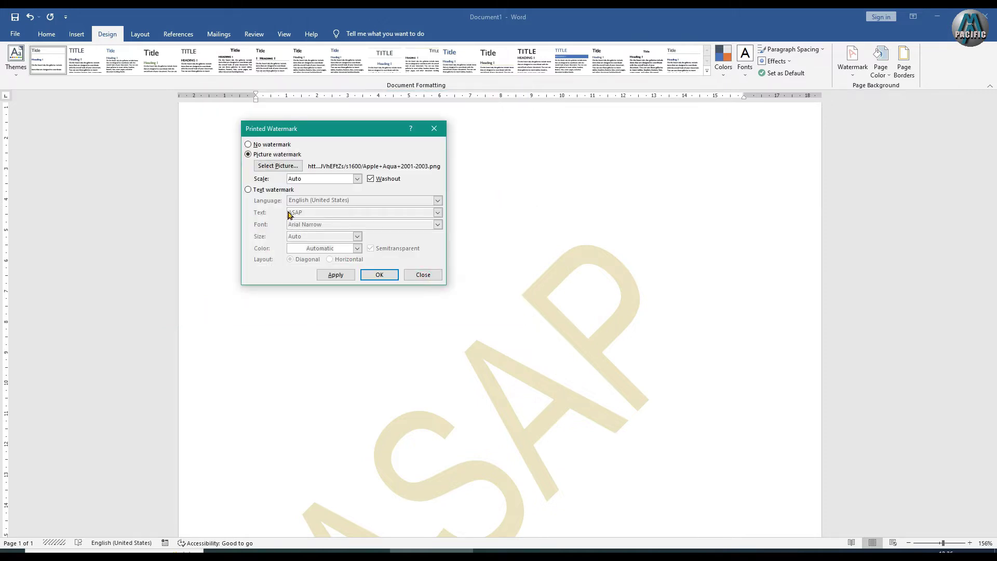
left_click(334, 274)
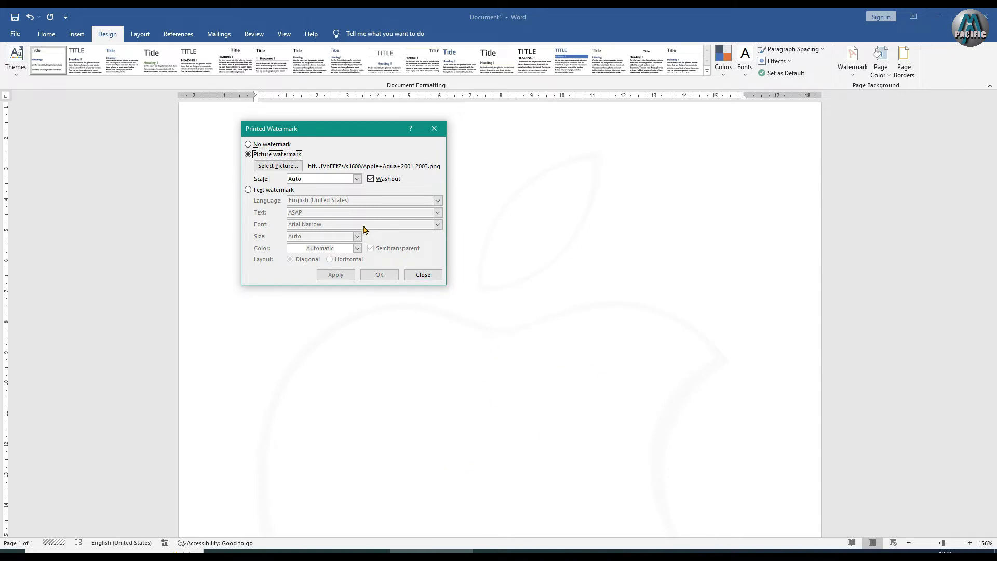
left_click(357, 178)
left_click(311, 213)
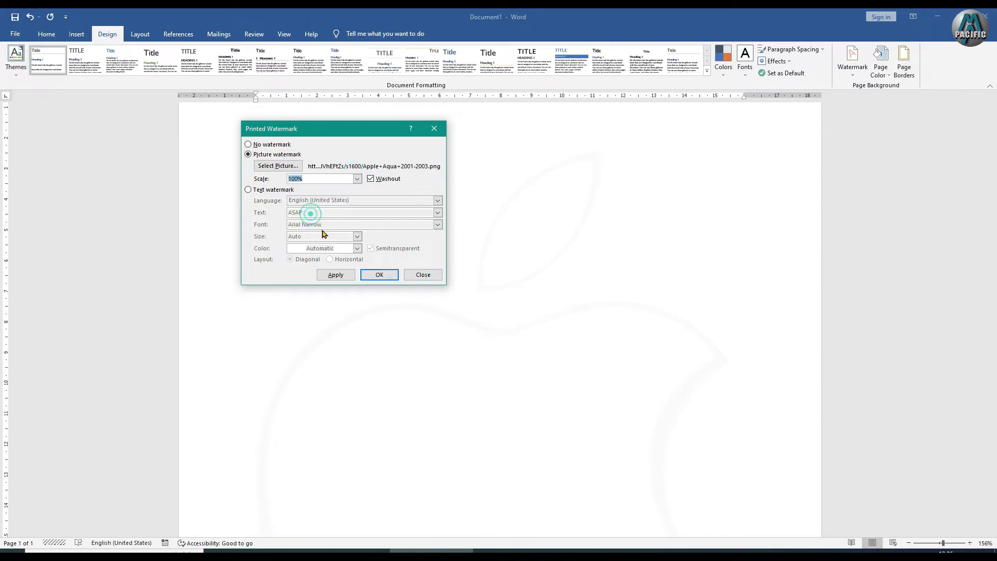
left_click(346, 277)
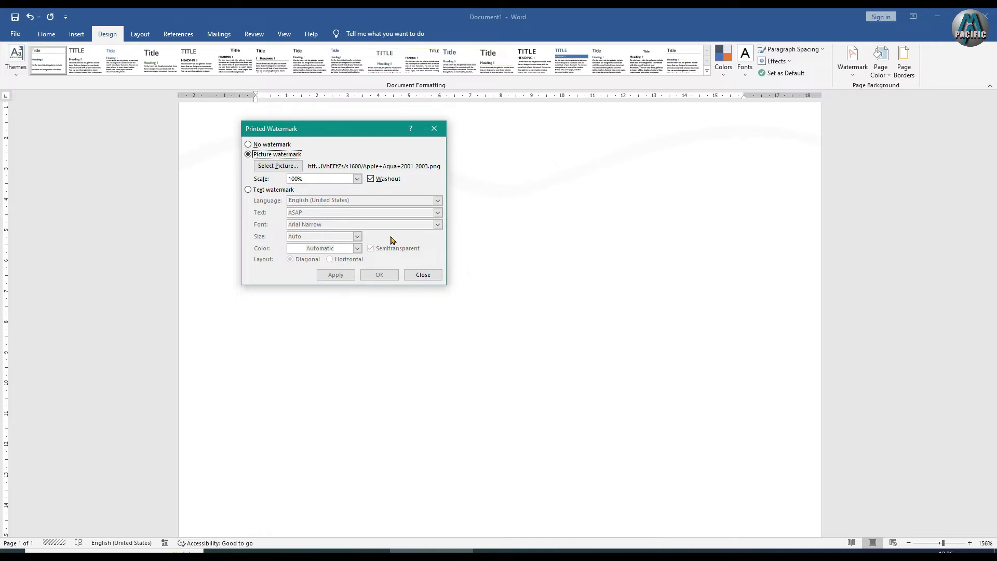
Step: Choose pk.jpg from the Desktop as the new watermark picture
left_click(280, 166)
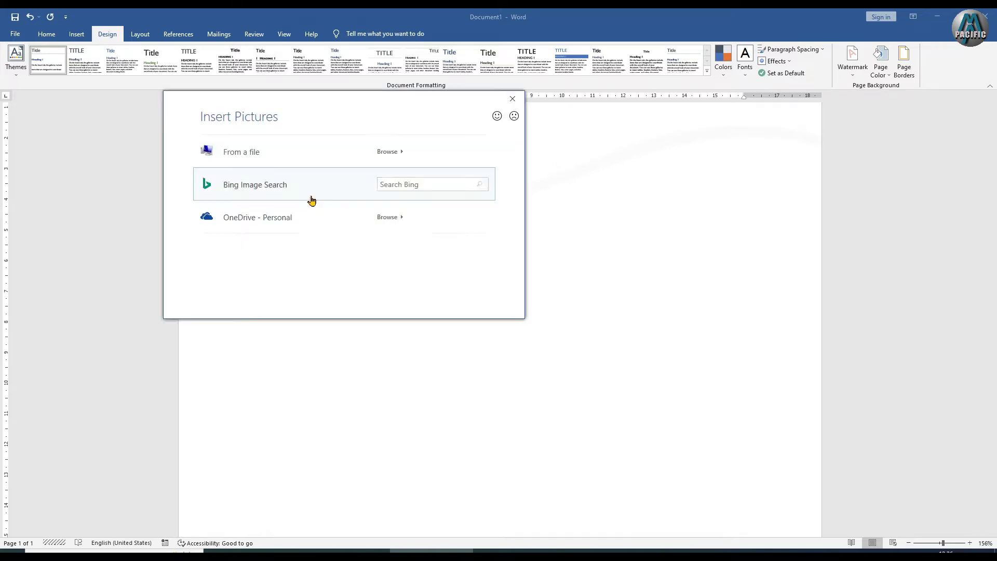
left_click(245, 157)
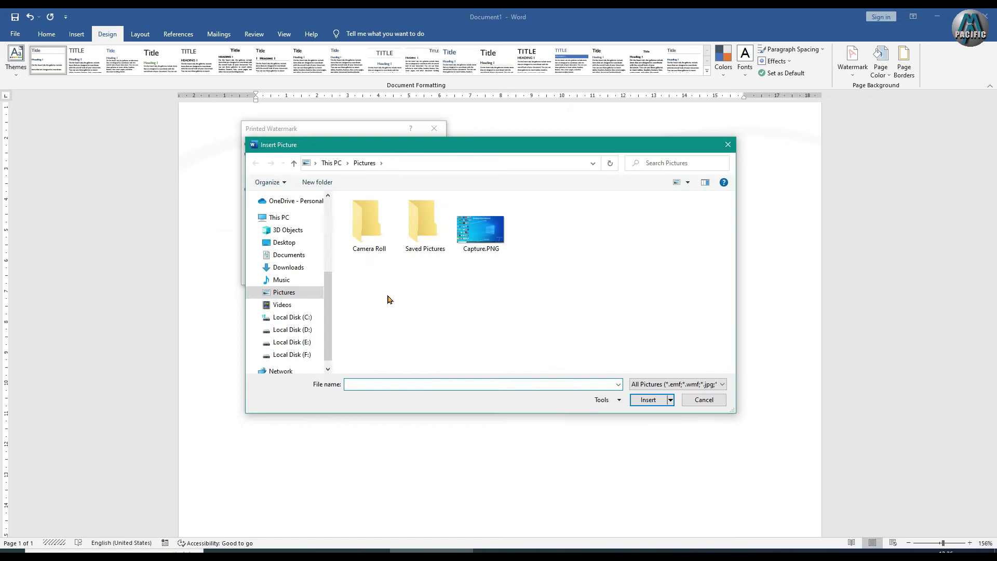
left_click_drag(329, 303, 327, 283)
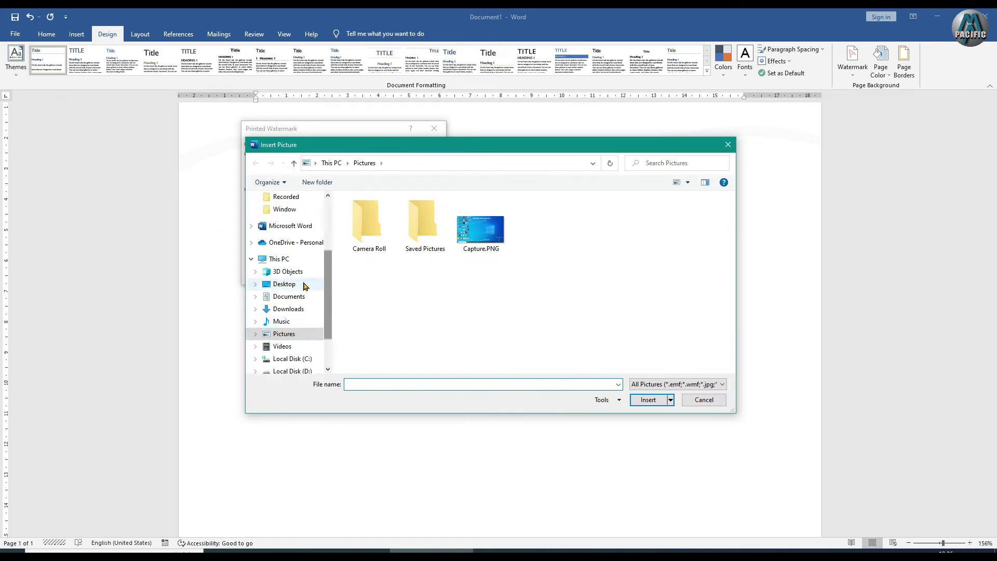
left_click(284, 284)
left_click(617, 234)
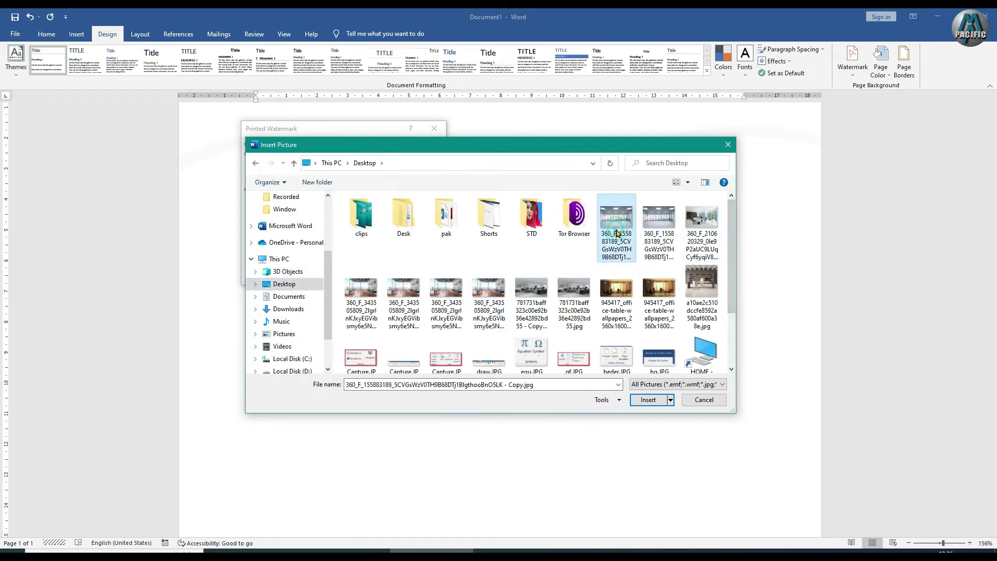
type("pk")
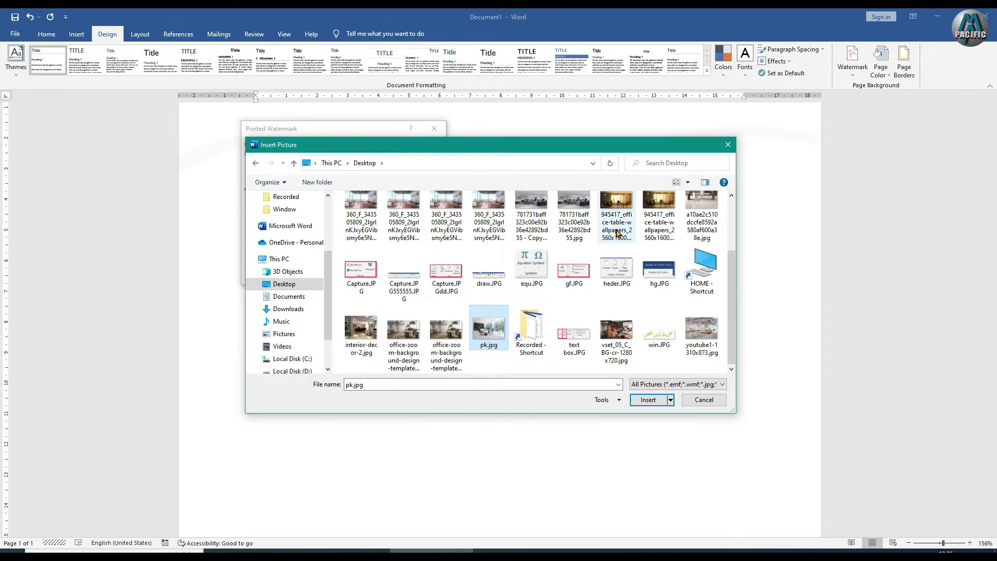
left_click(653, 404)
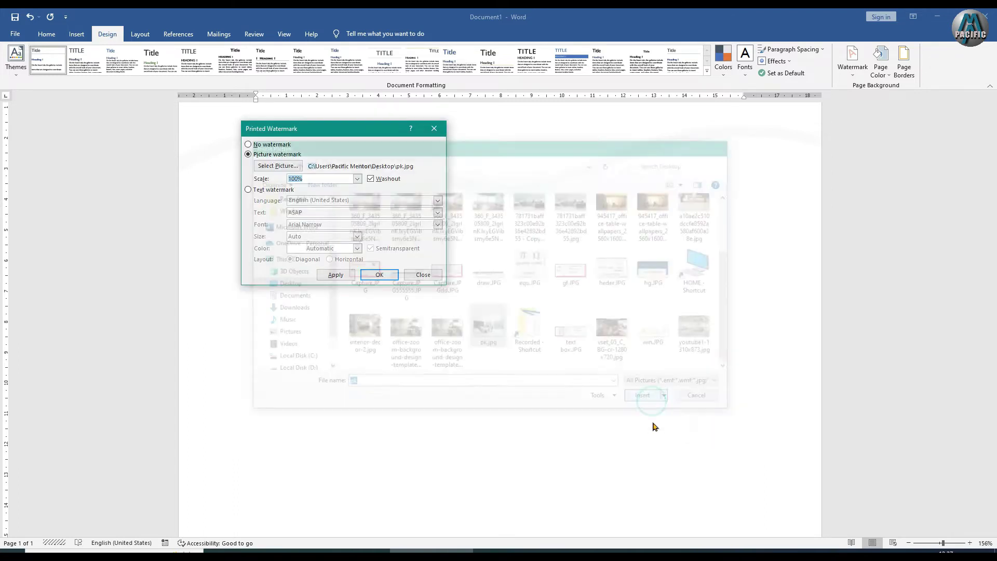
Step: Apply the pk.jpg watermark at 200%, then try it at 500% without washout
left_click(336, 275)
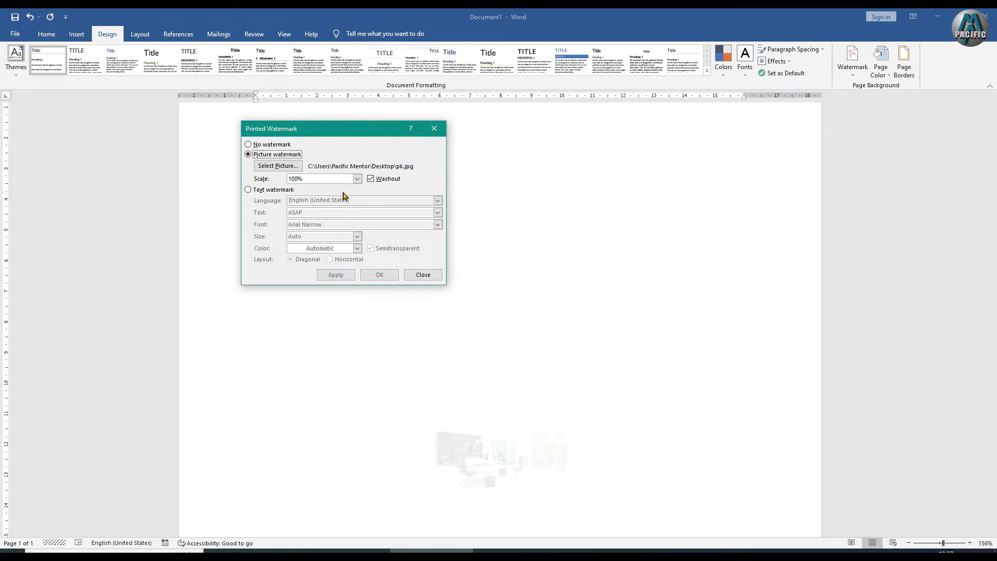
left_click(357, 178)
left_click(324, 201)
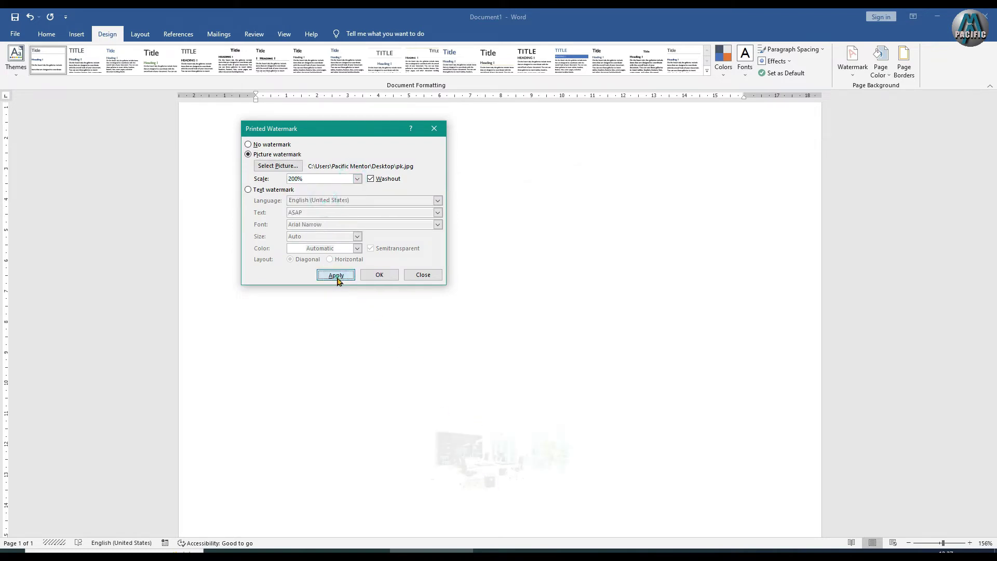
left_click(336, 275)
left_click(357, 178)
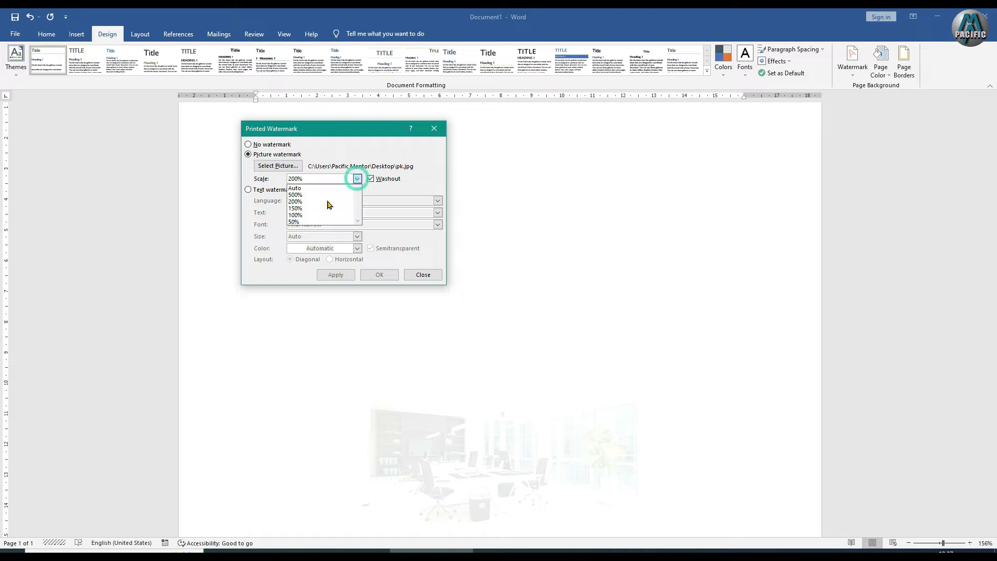
left_click(314, 194)
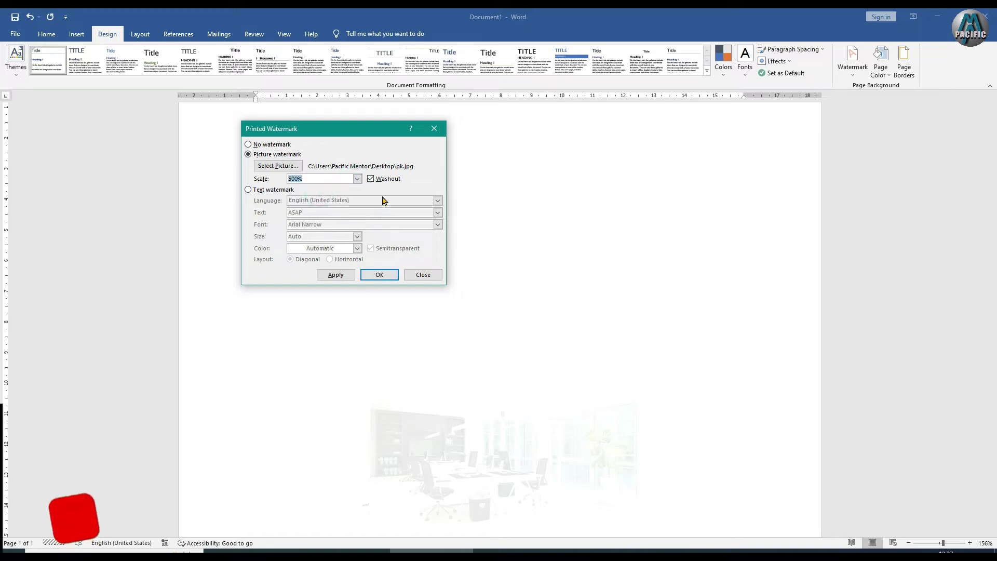
left_click(372, 179)
left_click(335, 275)
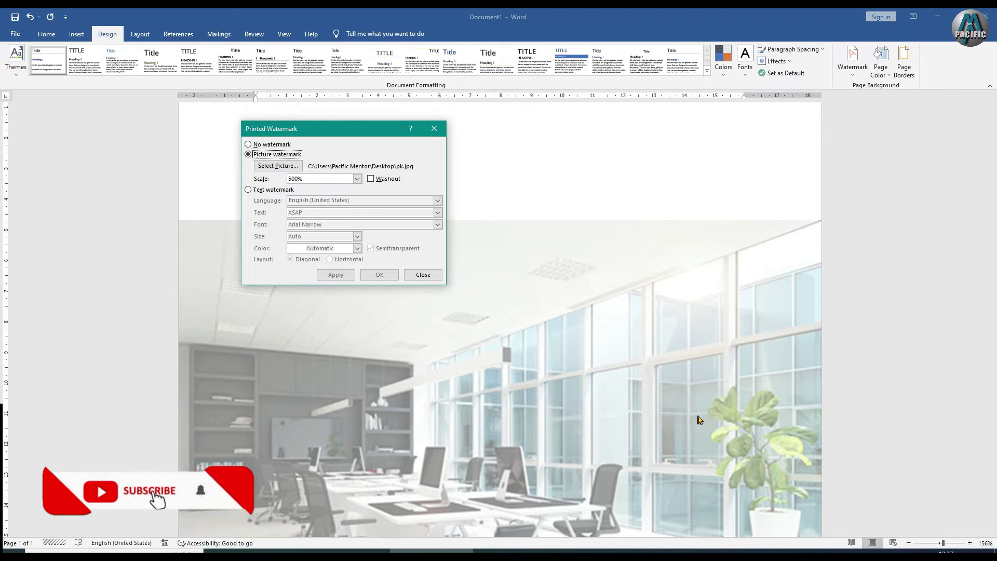
Step: Return the picture to 200% scale, compare washout on and off, and confirm it washed out
left_click(356, 179)
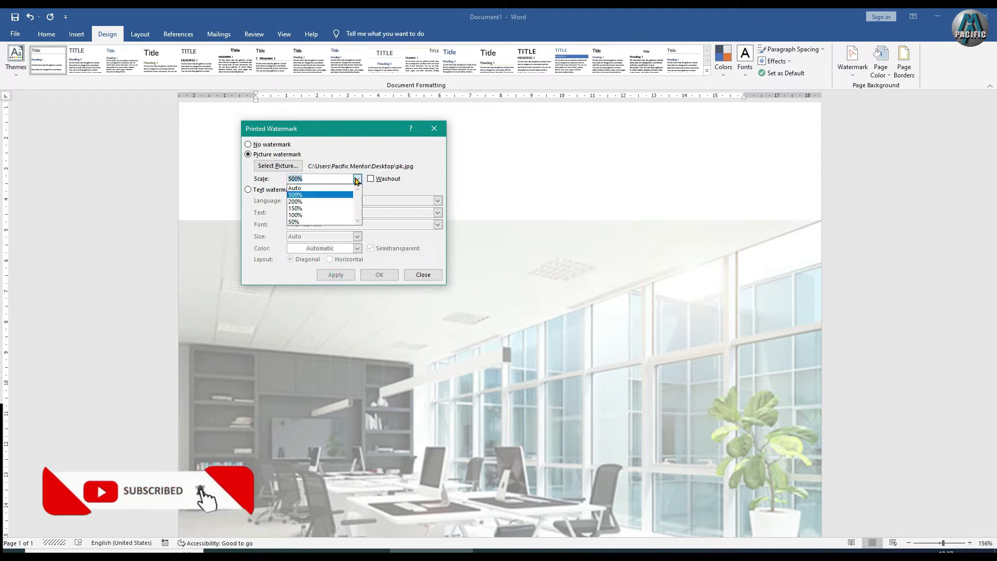
left_click(322, 201)
left_click(337, 274)
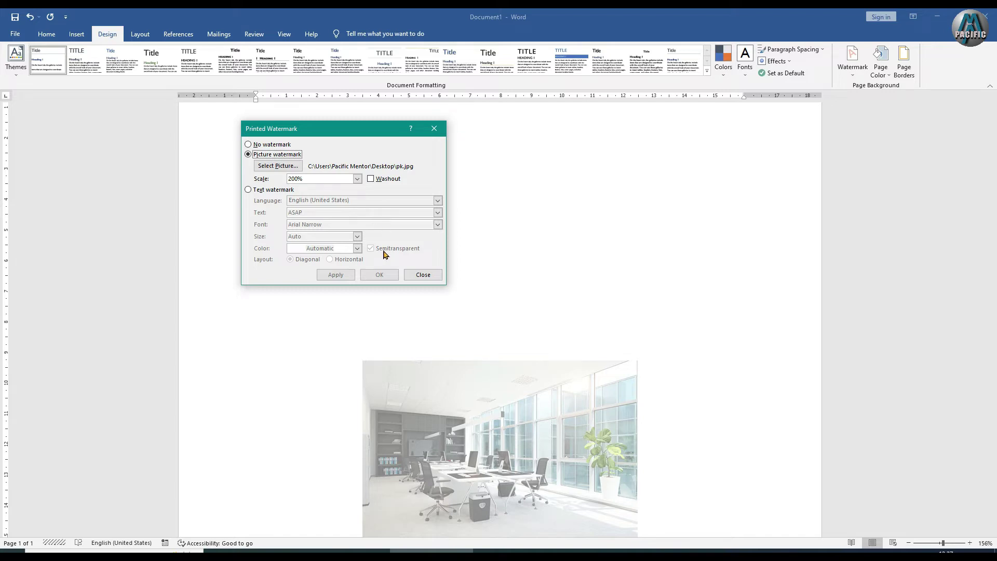
left_click(372, 179)
left_click(336, 275)
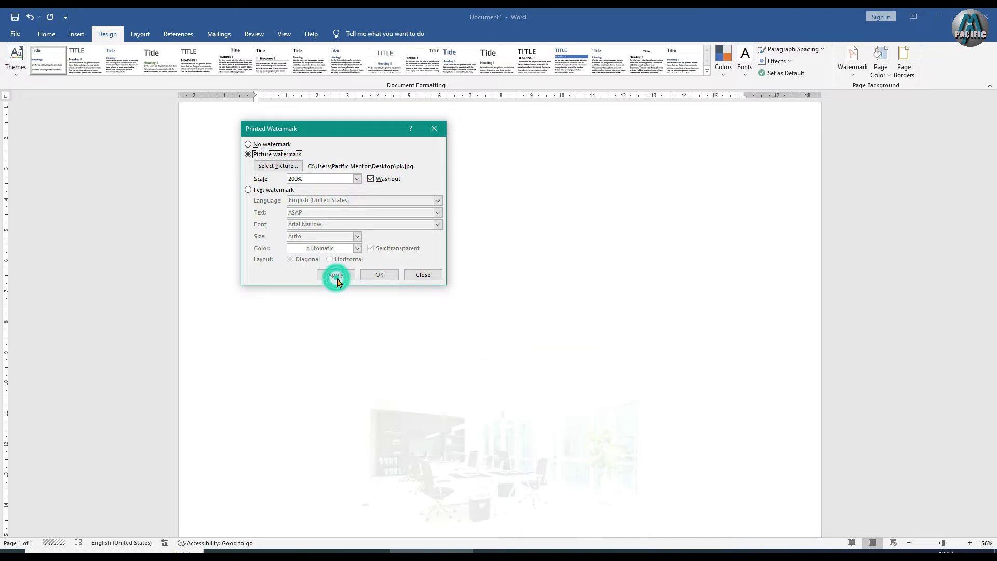
left_click(372, 179)
left_click(337, 274)
left_click(371, 178)
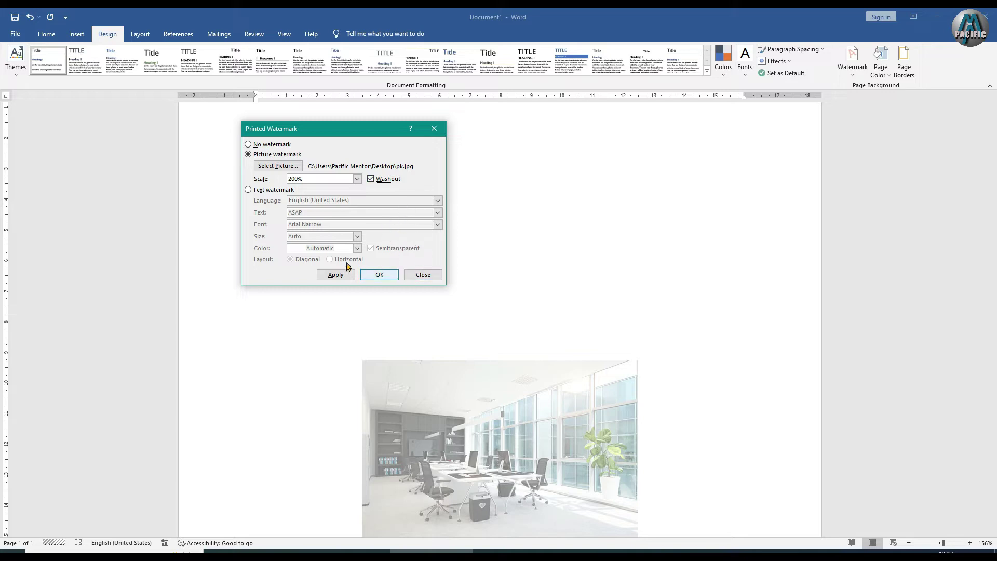
left_click(378, 275)
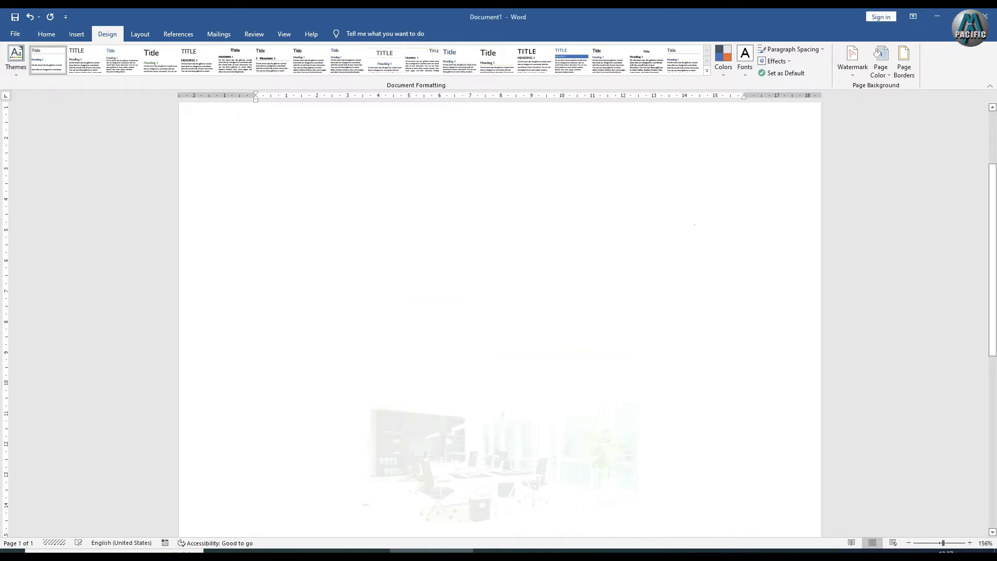
Step: Remove the pk.jpg watermark and bring up the Page Color palette
left_click(847, 78)
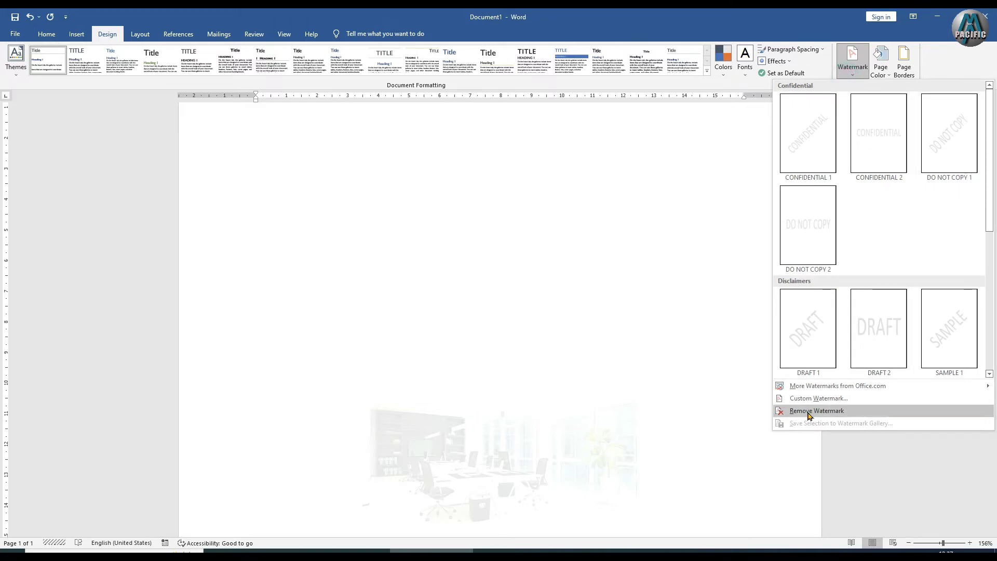
left_click(808, 410)
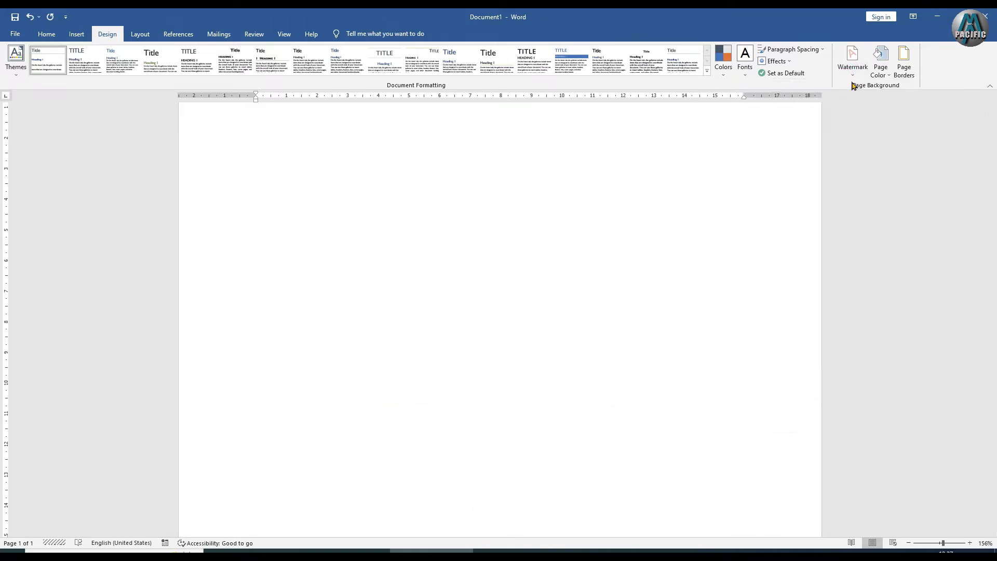
scroll(167, 173, "up", 1)
scroll(166, 172, "up", 1)
scroll(499, 311, "up", 3)
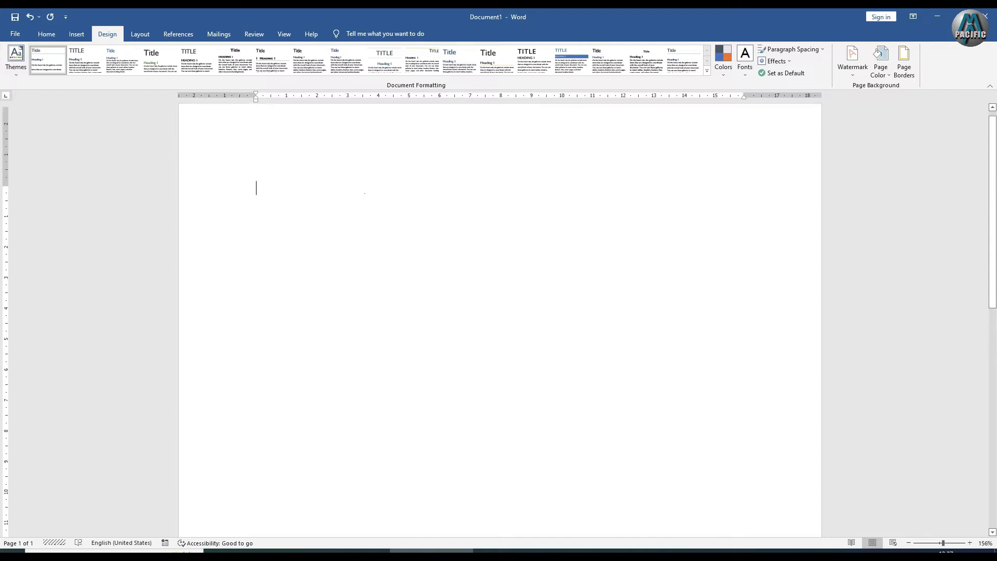
left_click(880, 59)
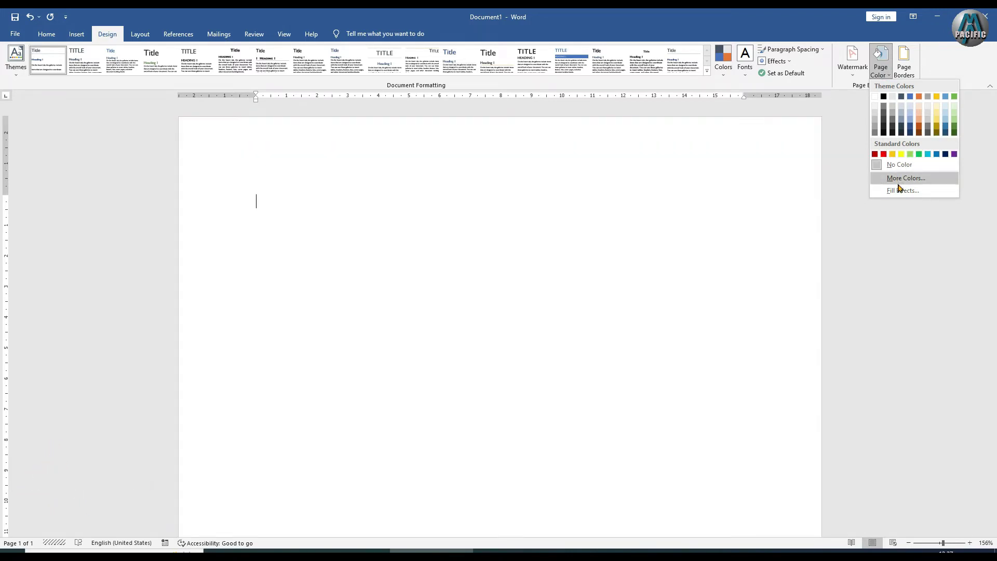
Step: Fill the page background with the Sand texture
left_click(895, 190)
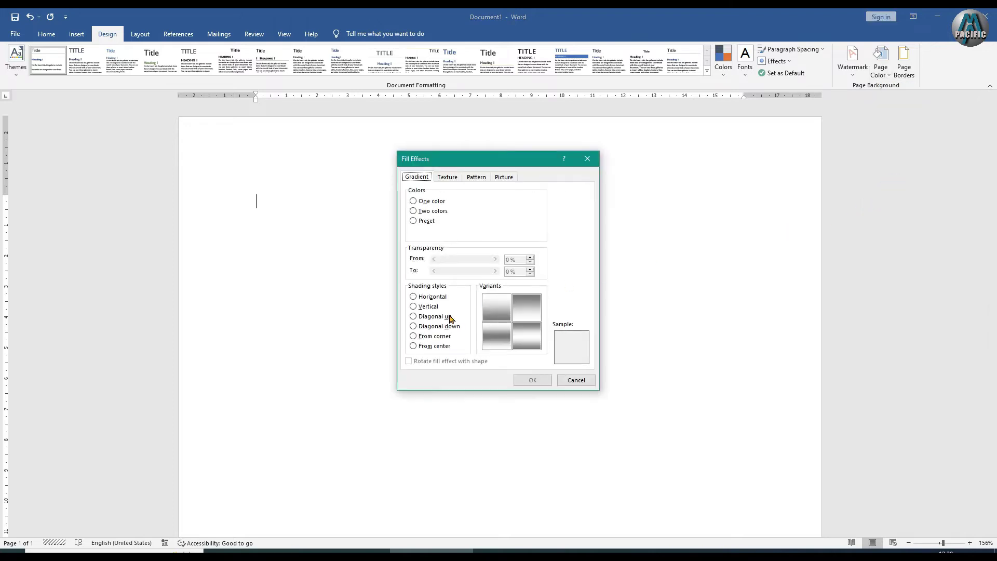
left_click(447, 177)
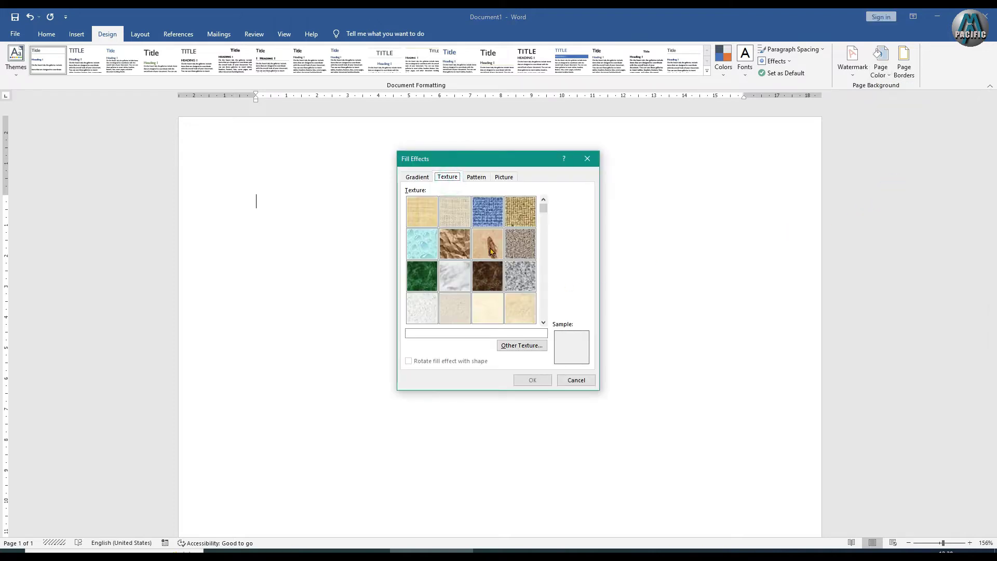
left_click(521, 244)
left_click(533, 381)
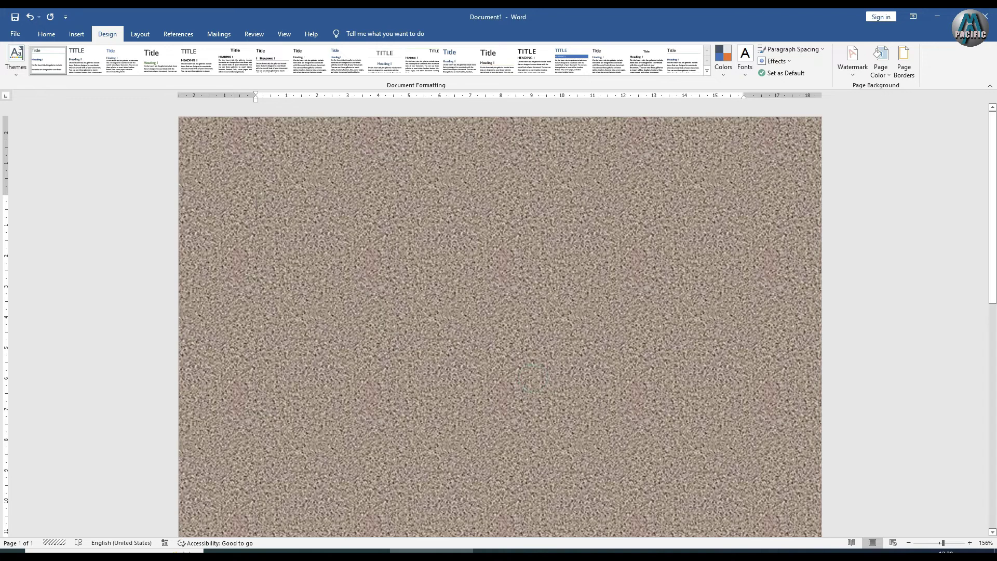
Step: Replace the sand texture with the Large confetti pattern fill
left_click(891, 78)
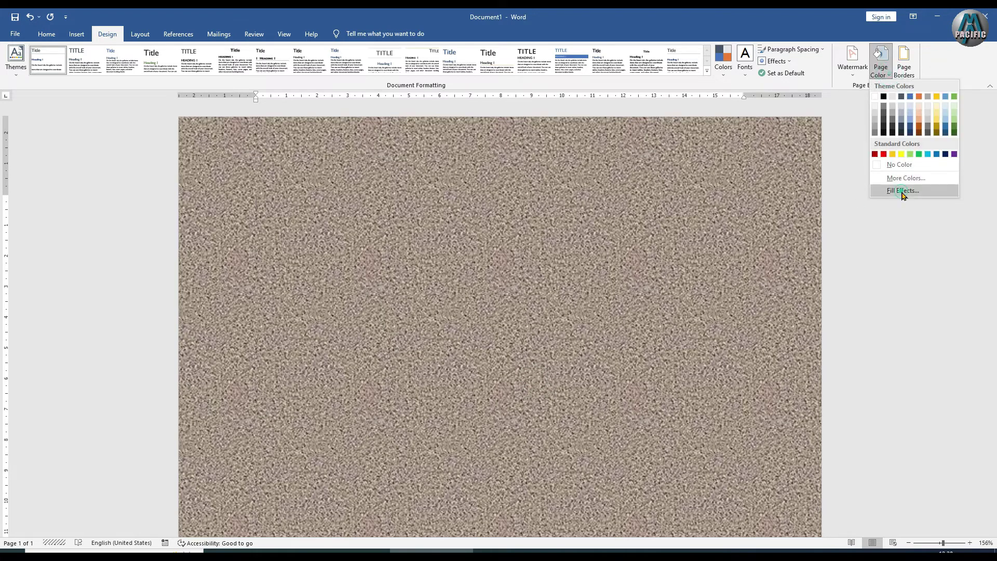
left_click(903, 190)
left_click(476, 177)
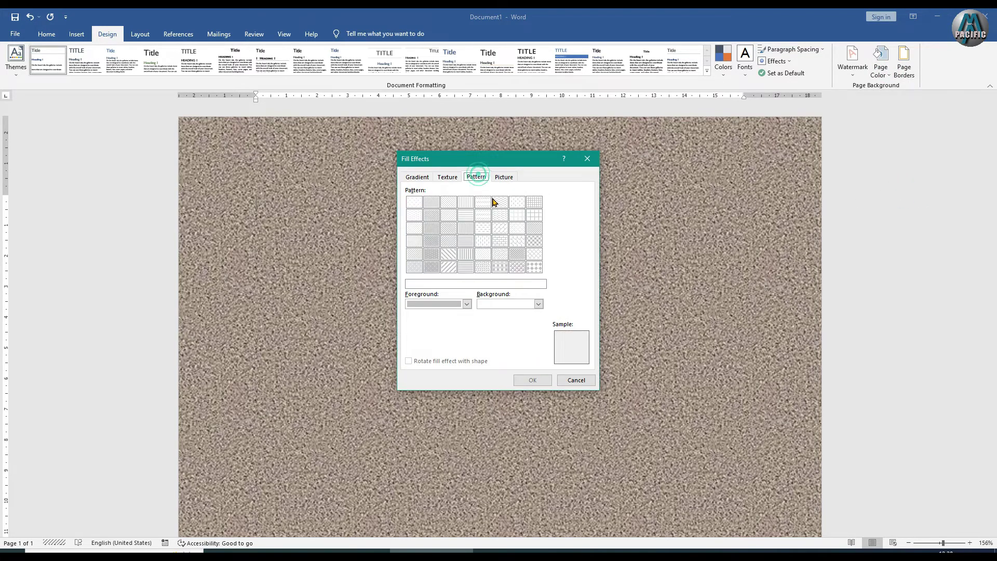
left_click(482, 267)
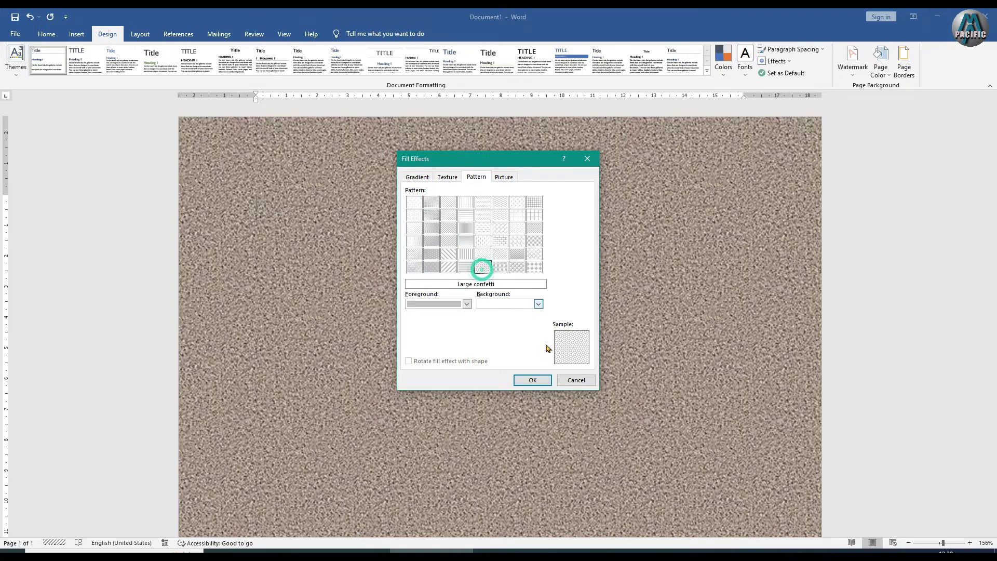
left_click(532, 380)
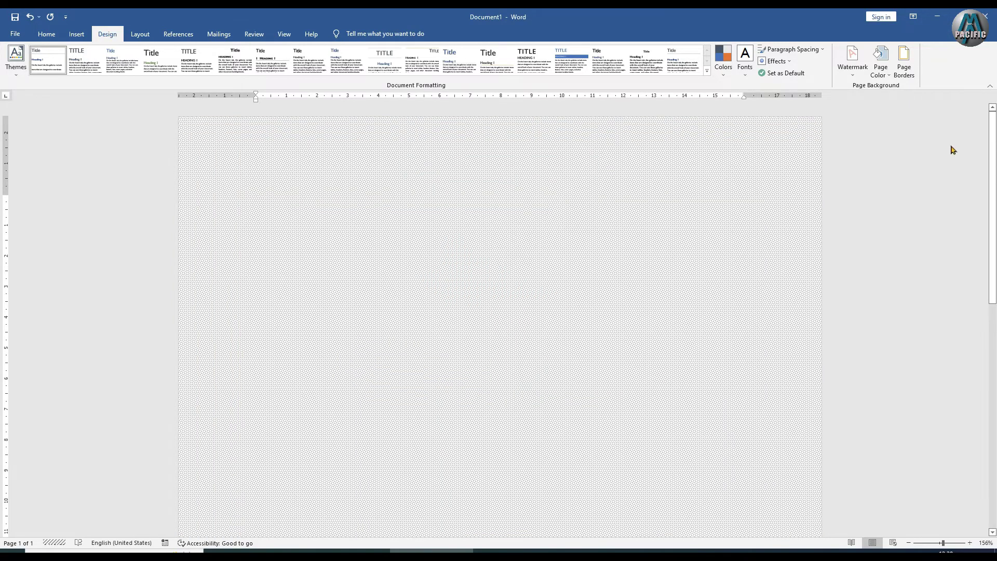
left_click(889, 75)
left_click(904, 197)
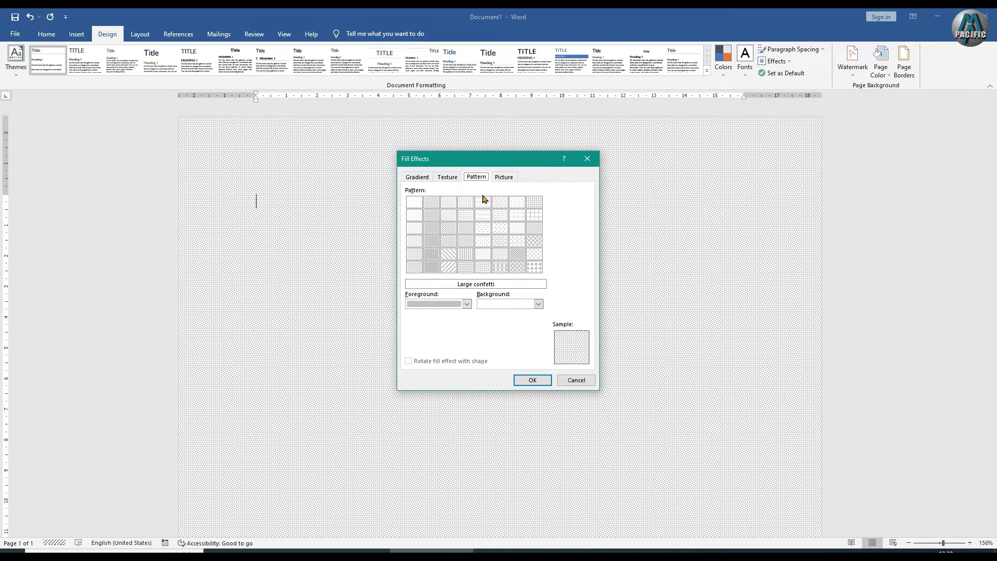
Step: Set a tiled autumn-leaves picture from Bing's Autumn category as the page background
left_click(509, 179)
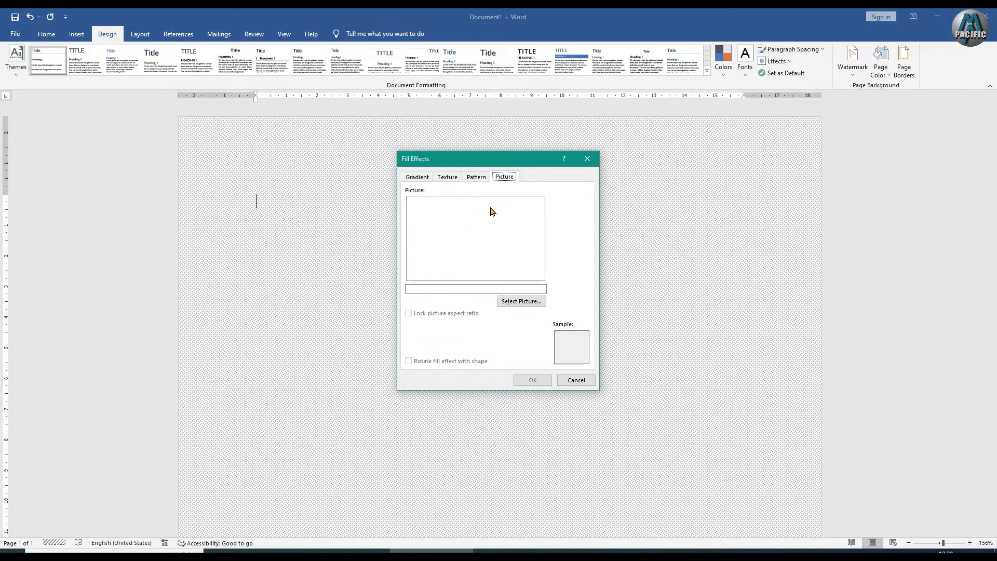
left_click(519, 299)
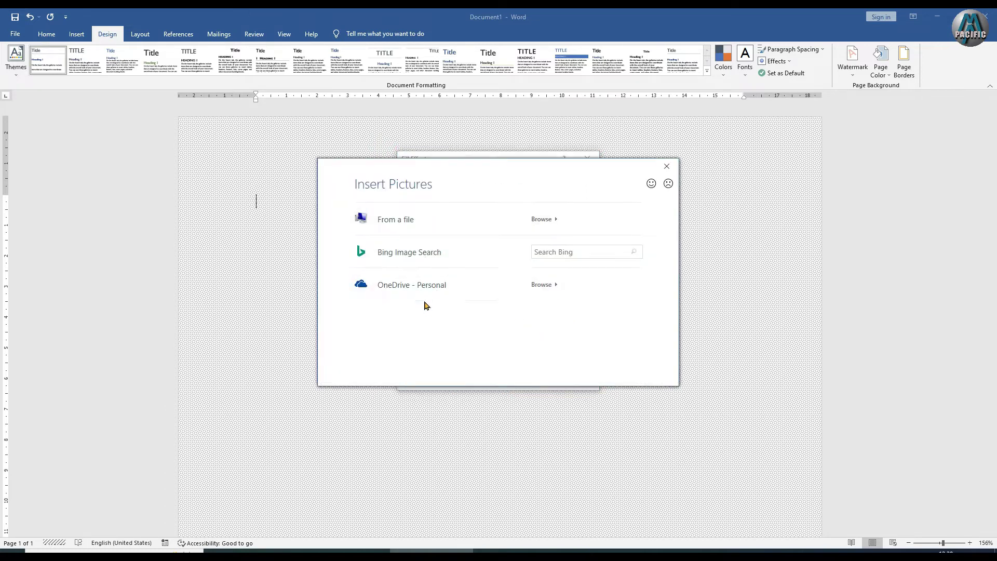
left_click(420, 257)
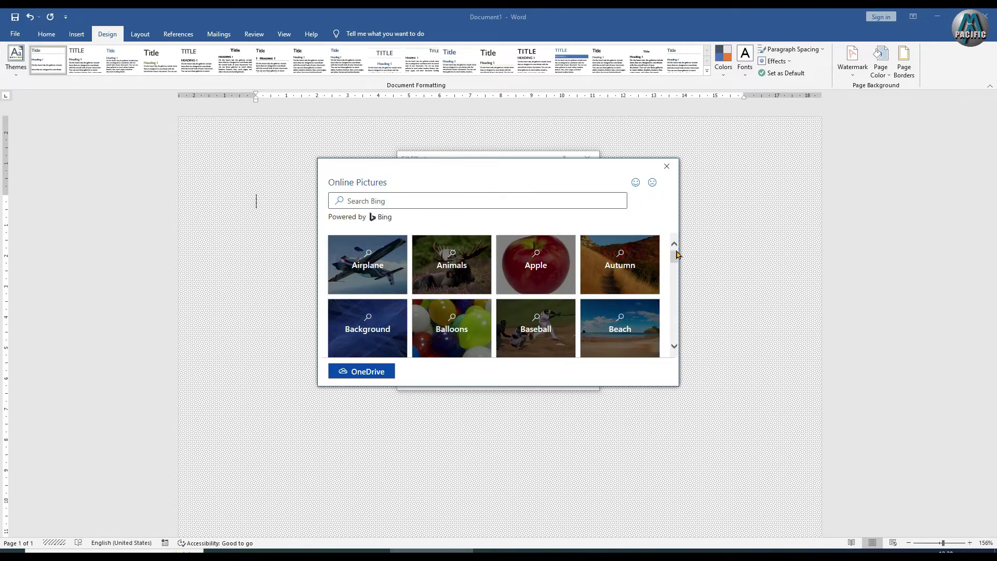
left_click(641, 261)
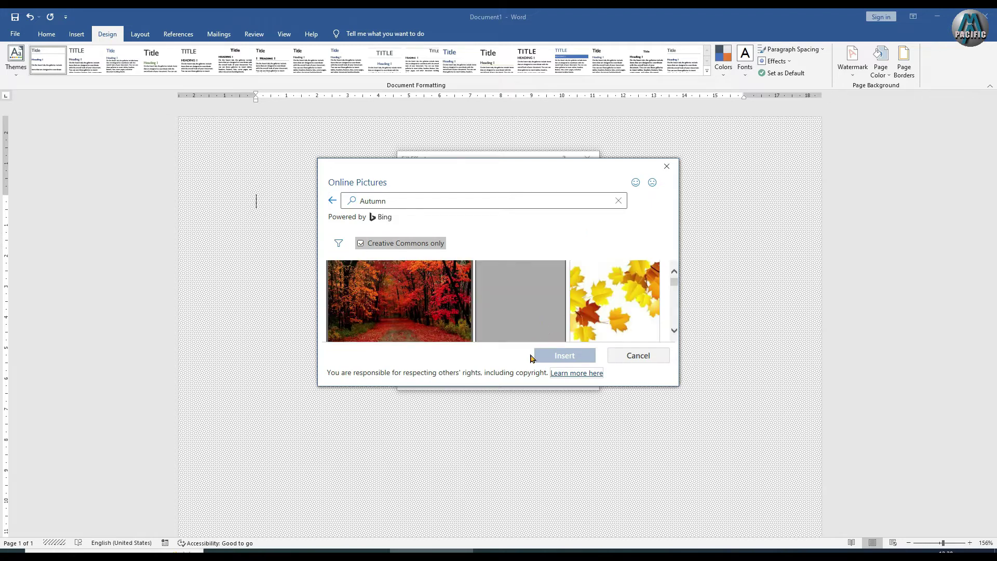
left_click(549, 319)
left_click(574, 355)
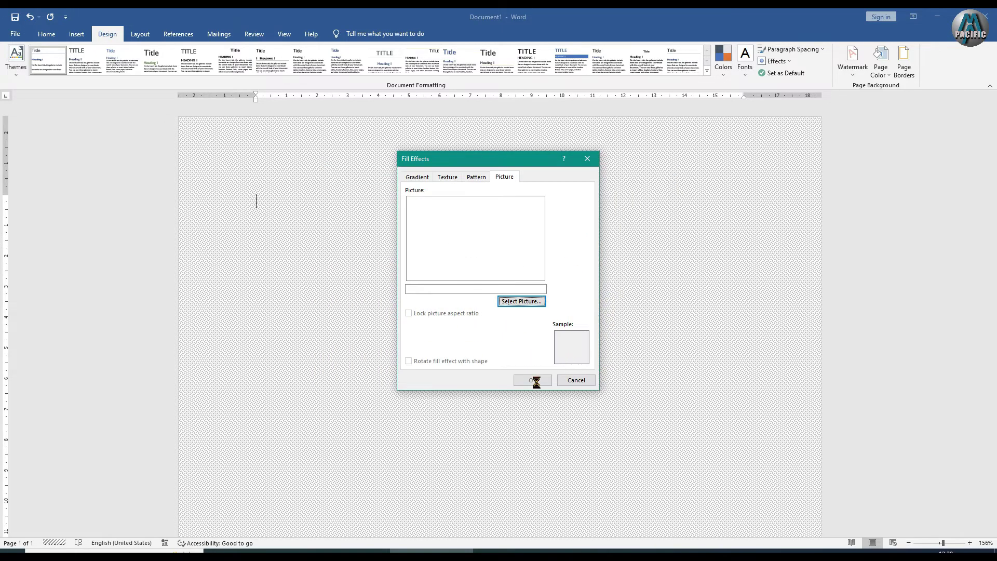
left_click(533, 380)
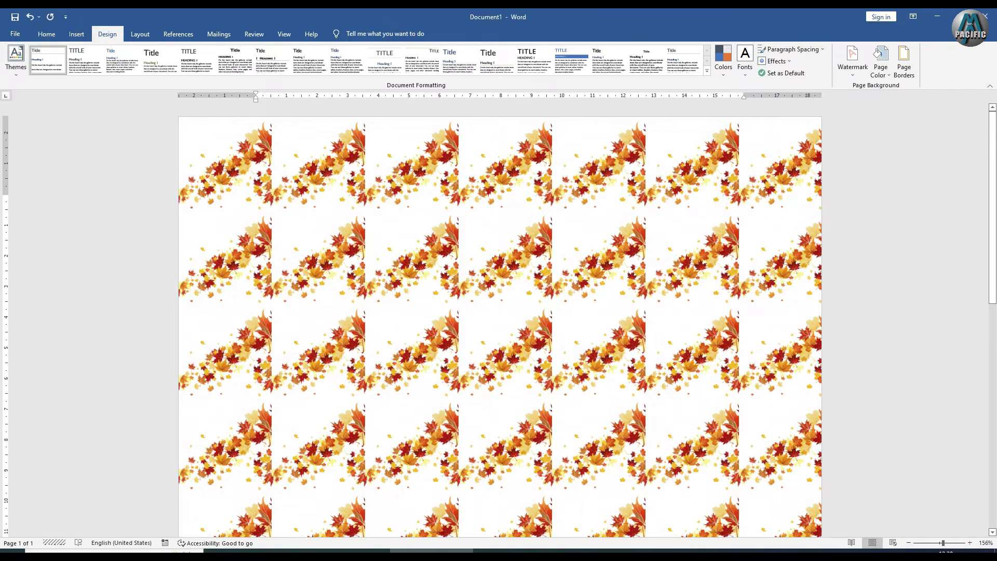
Step: Start picking a new background picture, trying OneDrive and dismissing its sign-in prompt
scroll(1, 392, "down", 8)
scroll(1, 392, "down", 3)
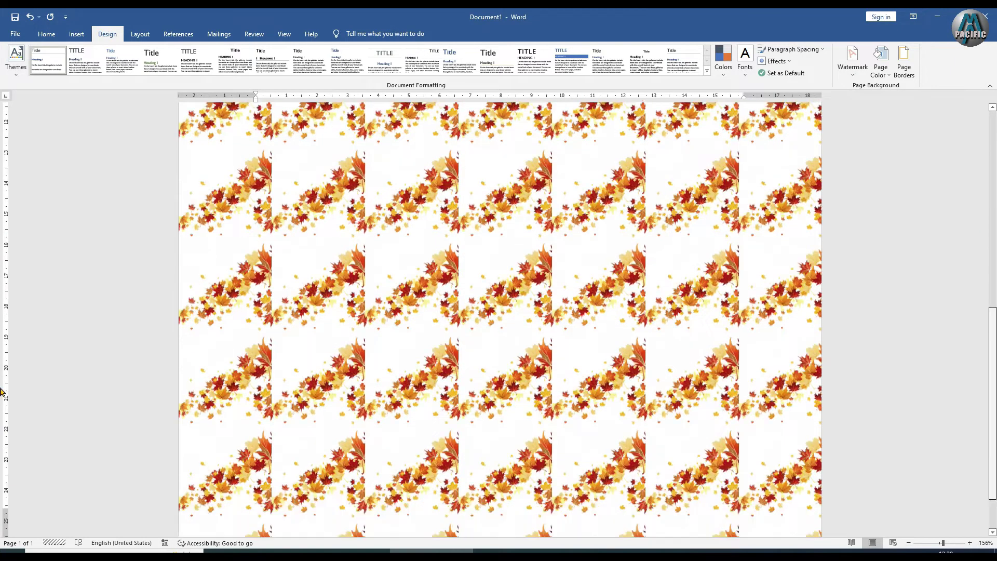
scroll(2, 392, "up", 10)
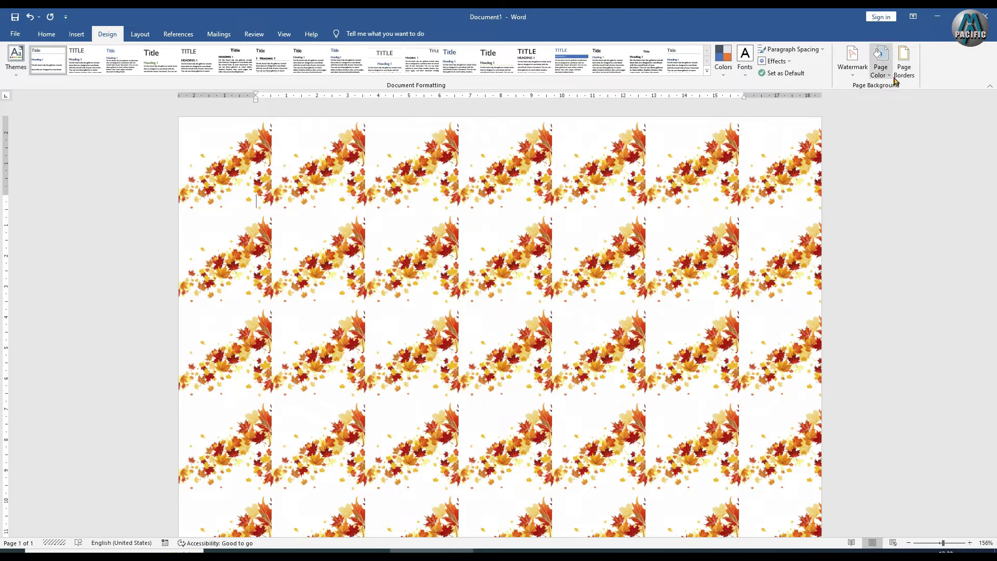
left_click(880, 62)
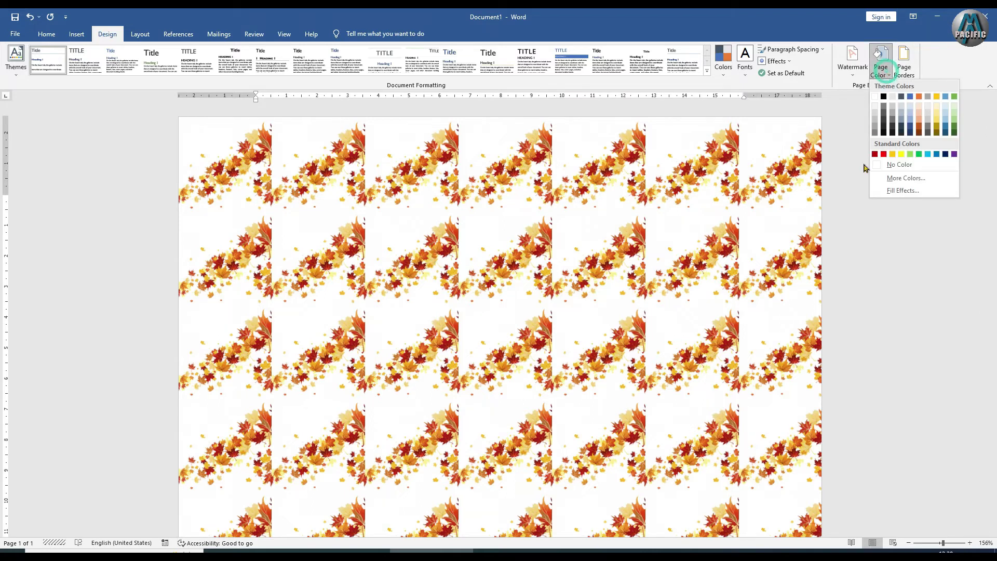
left_click(901, 191)
left_click(522, 301)
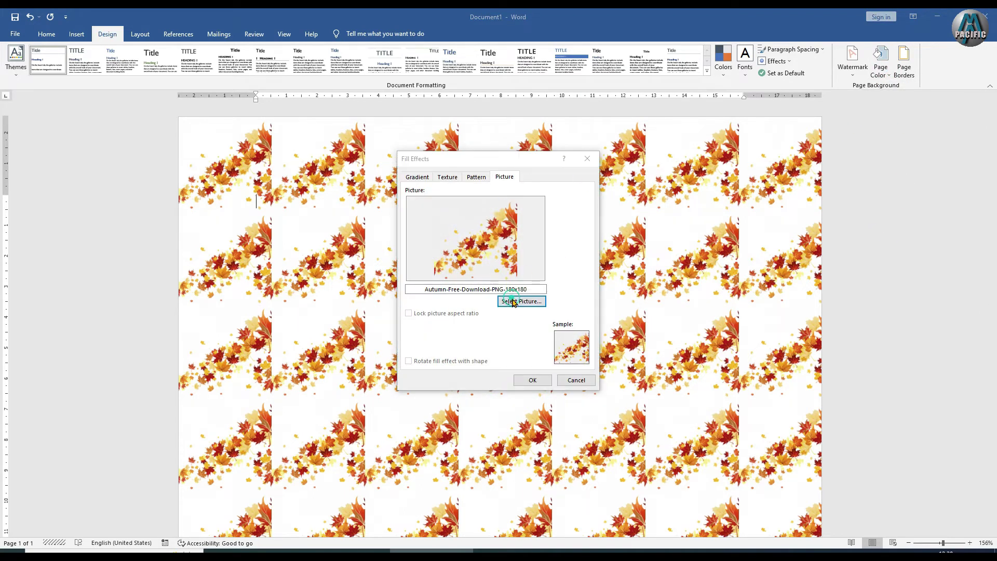
left_click(427, 290)
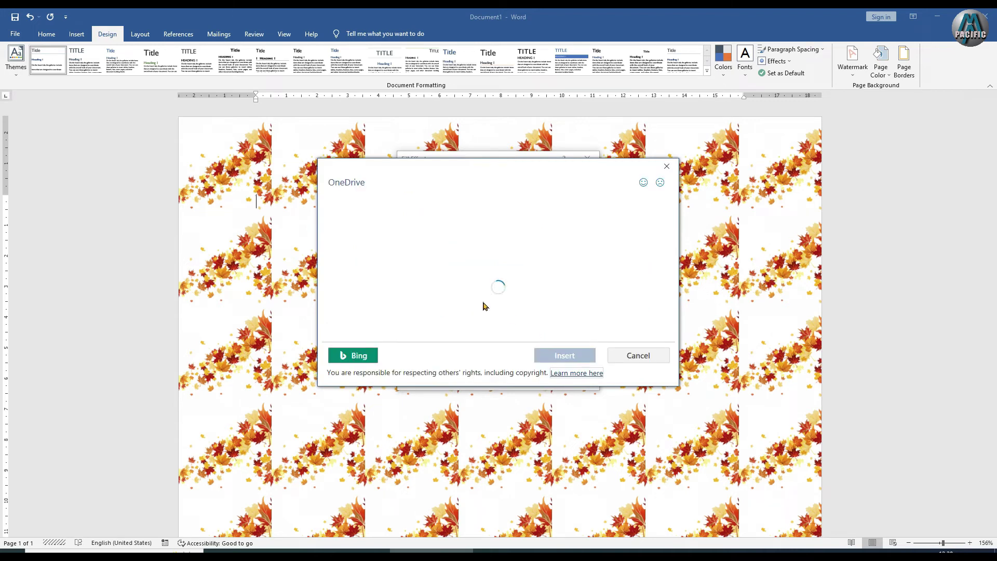
left_click(666, 166)
Step: Set a sandy tropical beach photo from Bing's Beach category as the background
left_click(522, 302)
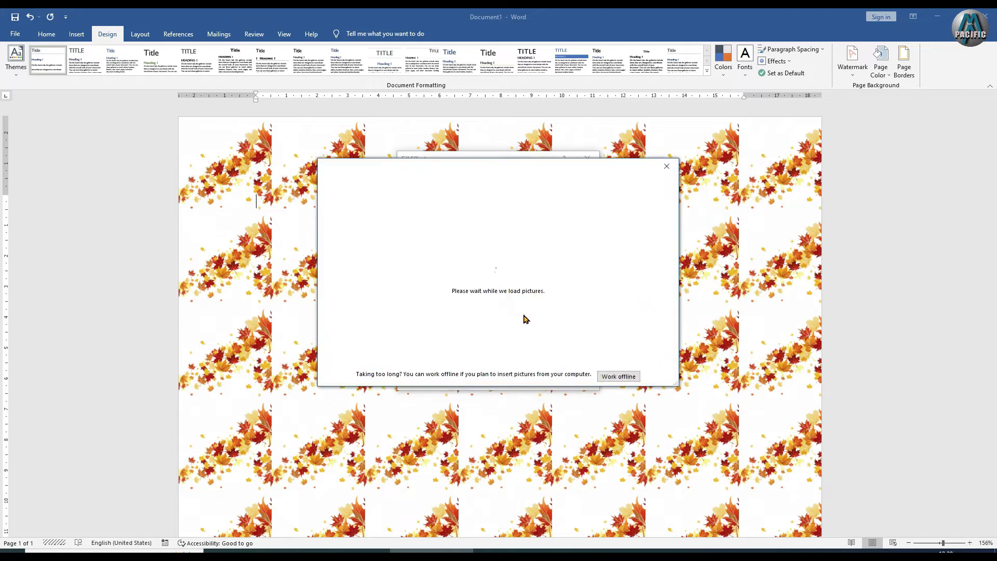
left_click(448, 259)
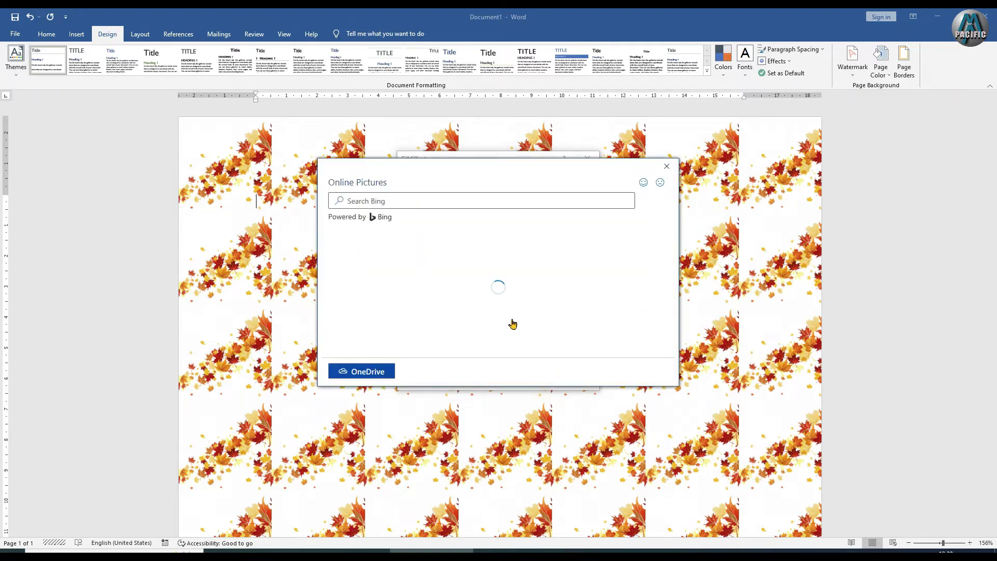
left_click(627, 255)
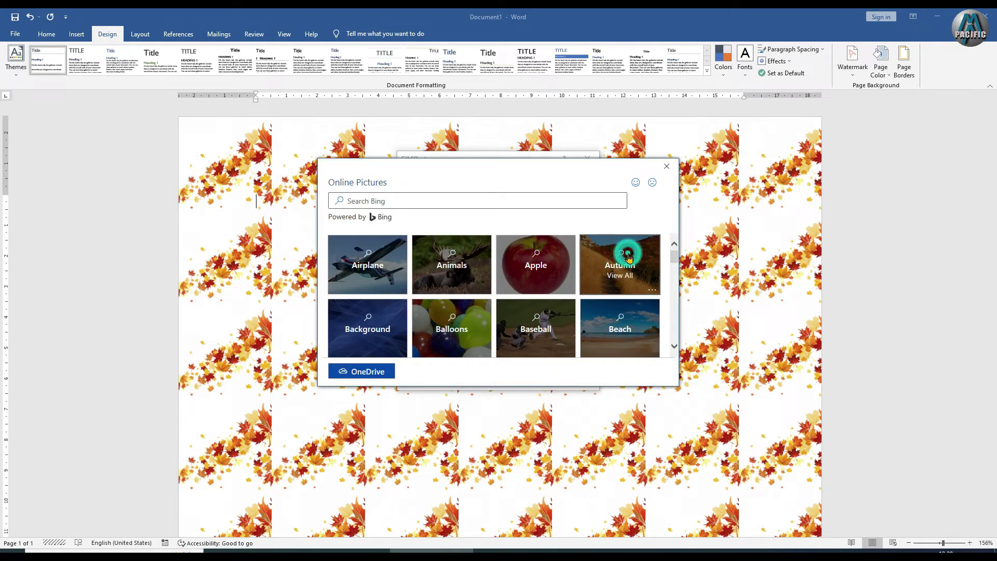
left_click(615, 332)
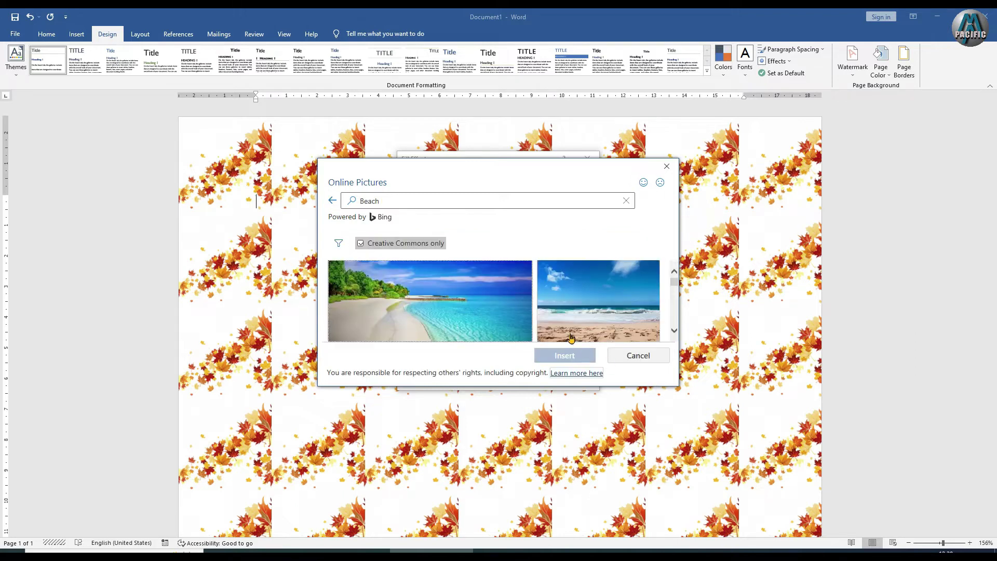
left_click(475, 324)
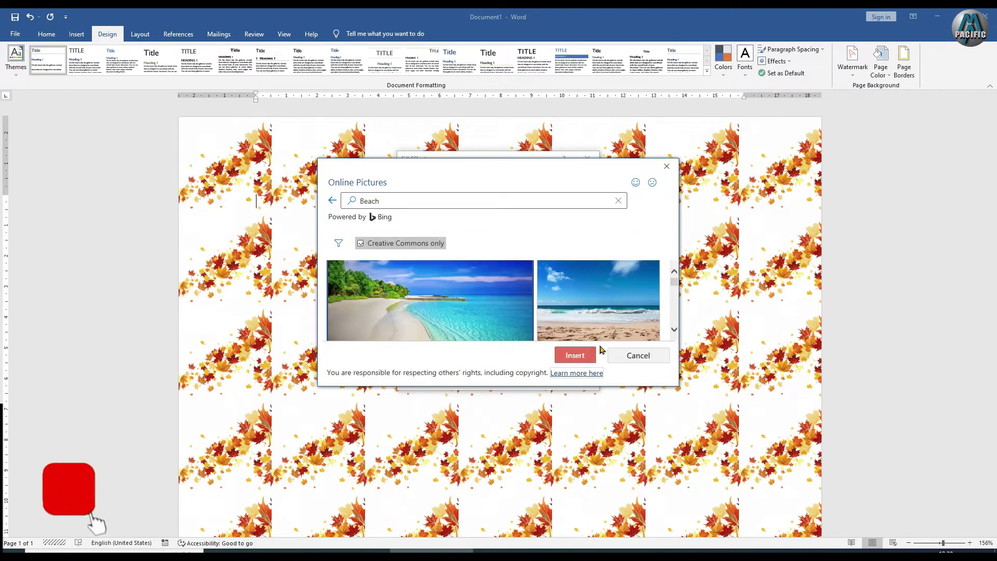
left_click(576, 356)
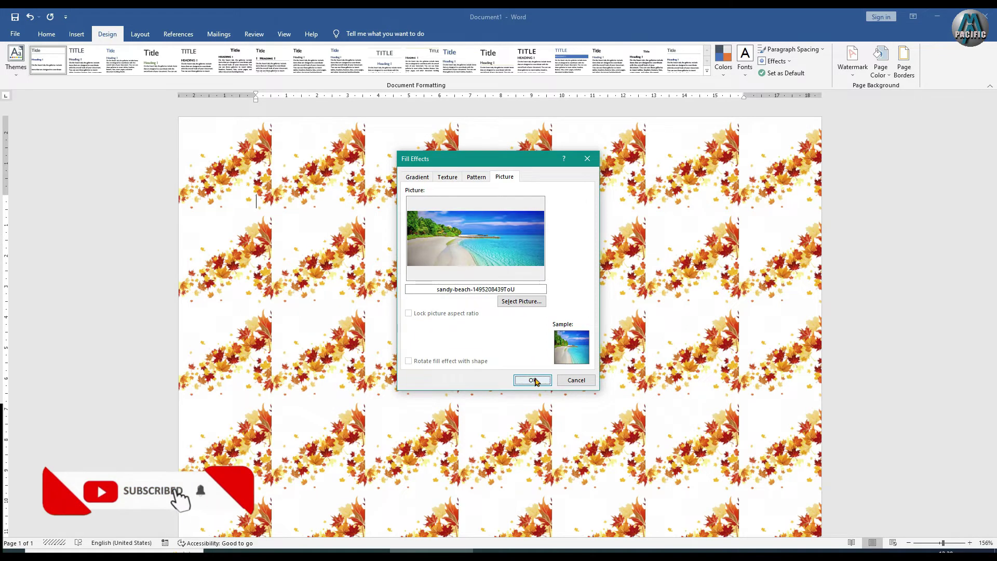
left_click(535, 381)
scroll(534, 382, "down", 1)
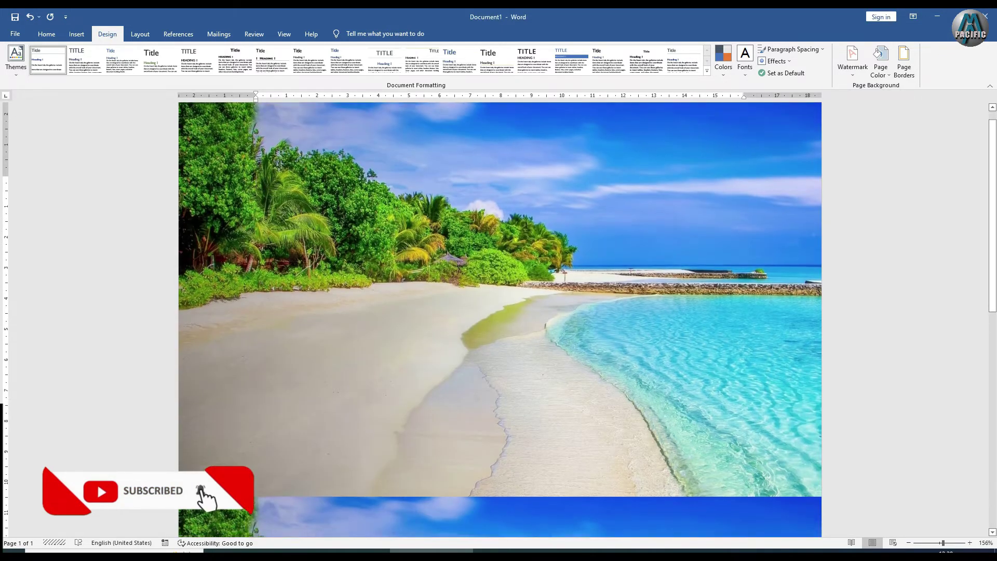
mouse_move(992, 289)
left_mouse_down()
mouse_move(993, 532)
mouse_move(981, 330)
left_mouse_up()
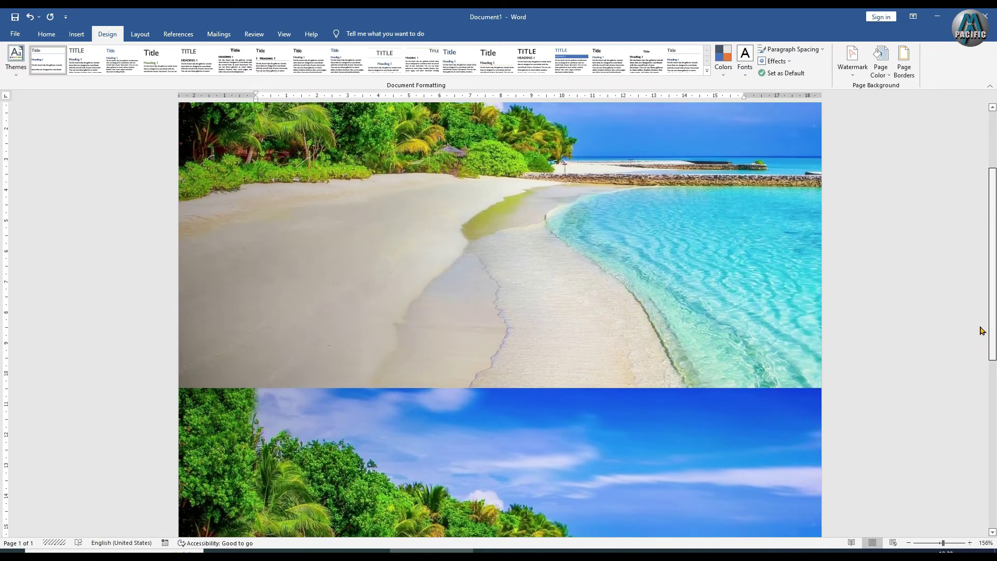
left_click_drag(982, 330, 991, 310)
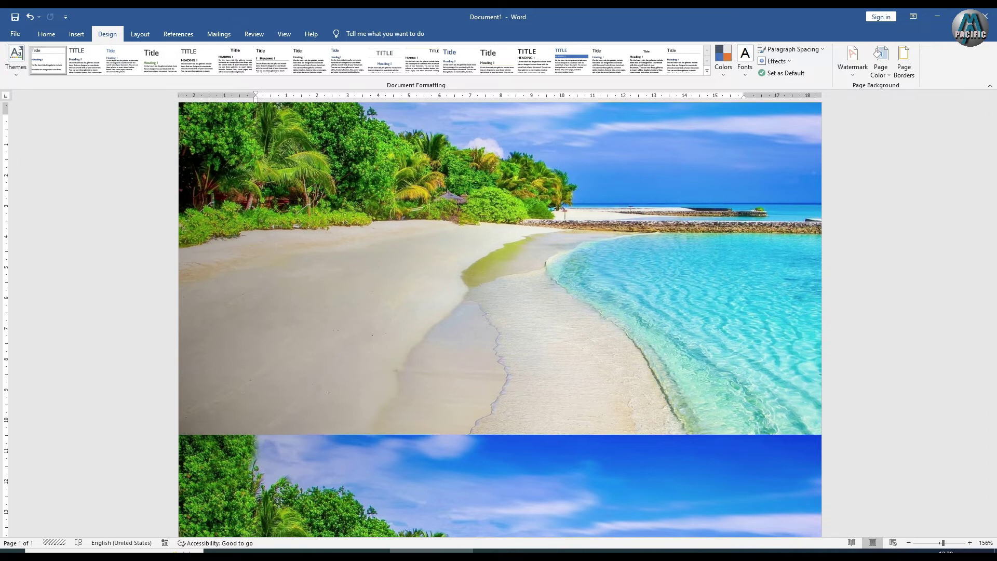
Step: Fill the page background with a horizontal one-colour orange-brown gradient
left_click(881, 68)
left_click(890, 191)
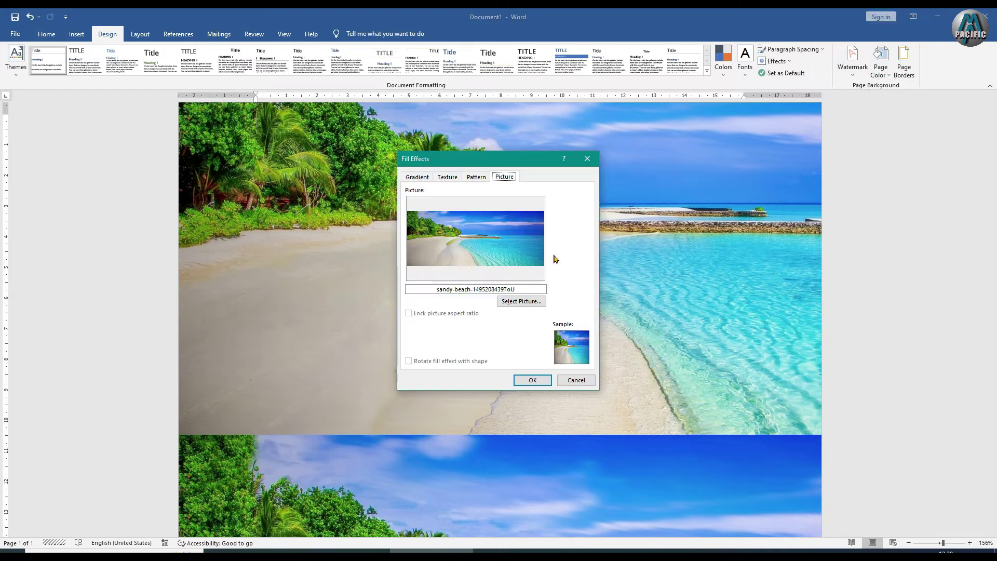
left_click(421, 175)
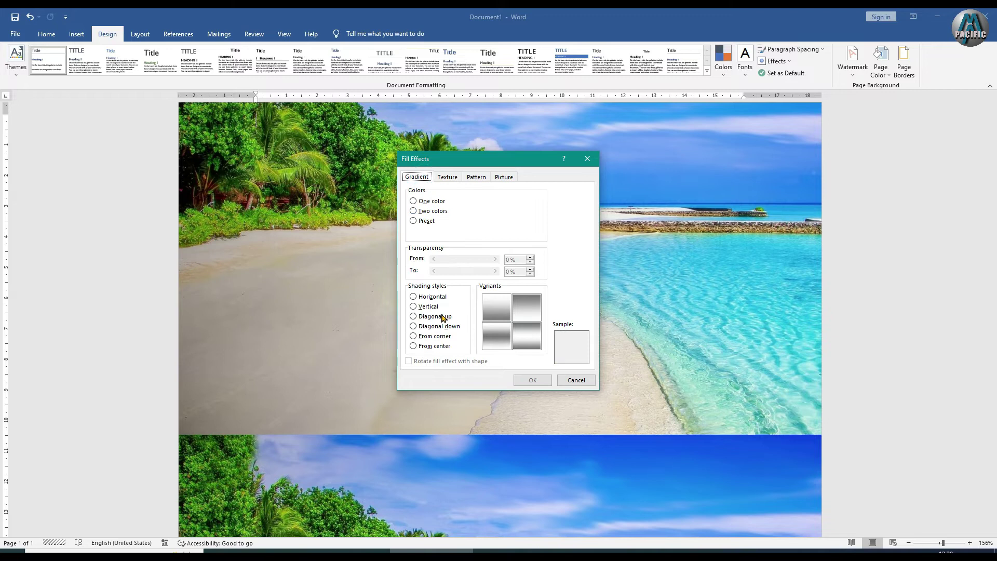
left_click(414, 315)
left_click(422, 296)
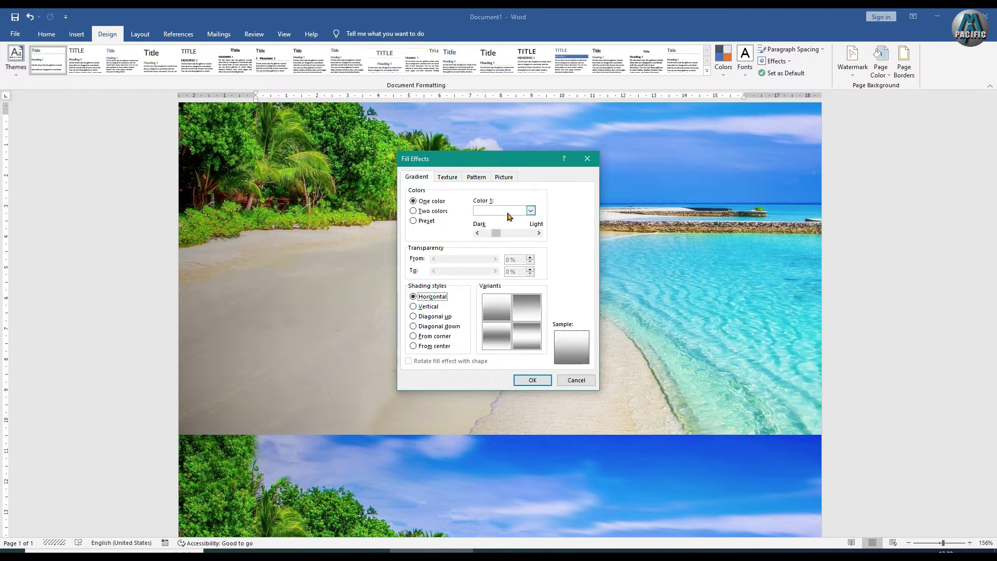
left_click(530, 210)
left_click(523, 263)
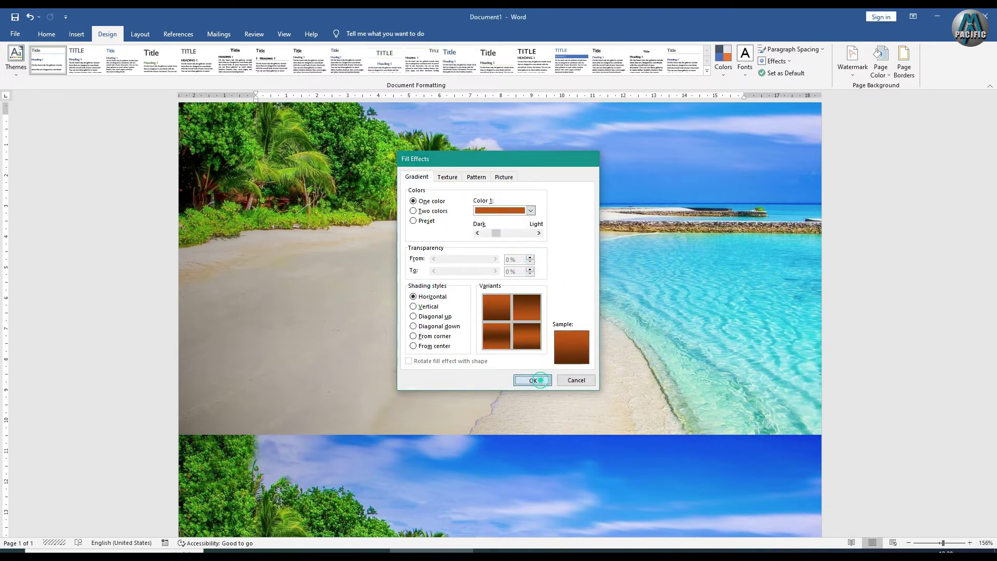
left_click(532, 380)
Step: Reopen Fill Effects and switch the gradient to the Preset option
left_click(881, 67)
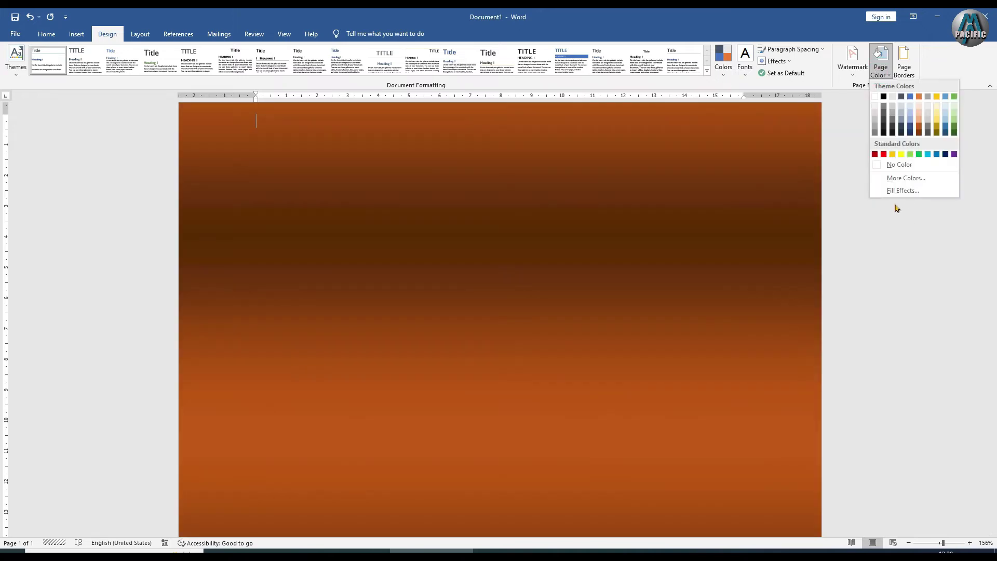
left_click(892, 190)
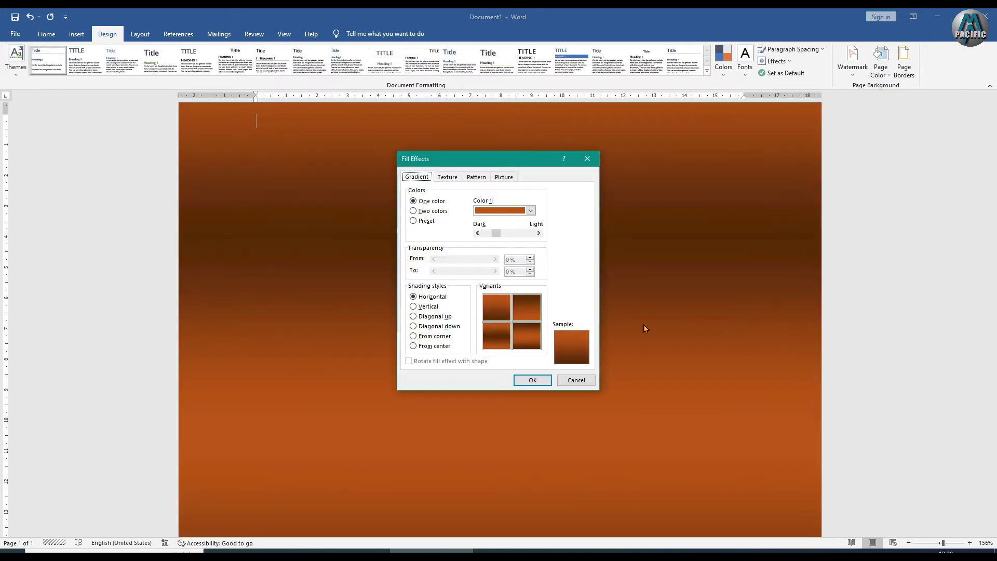
left_click(413, 221)
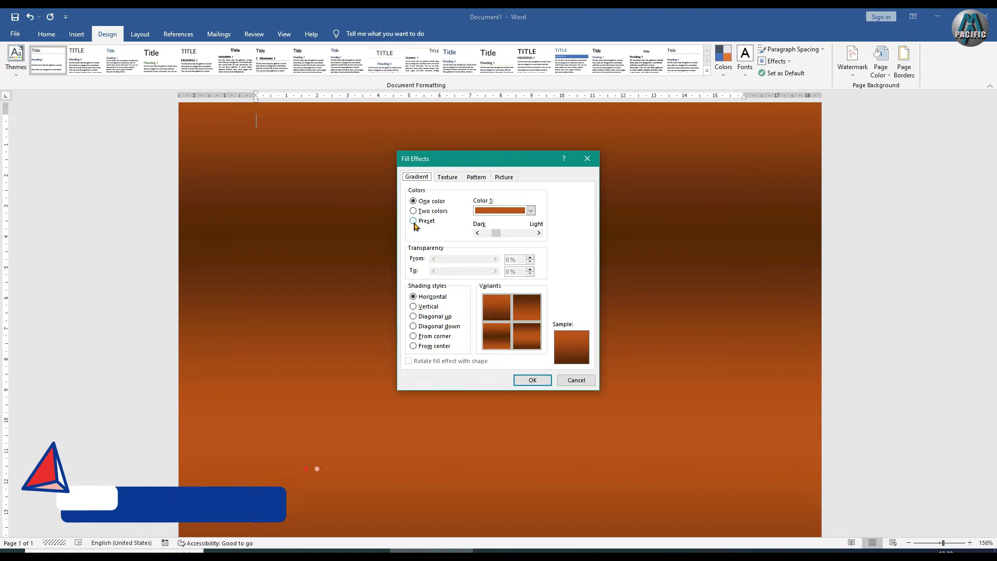
Step: Apply the Early Sunset preset gradient, then replace it with the Daybreak preset
left_click(532, 380)
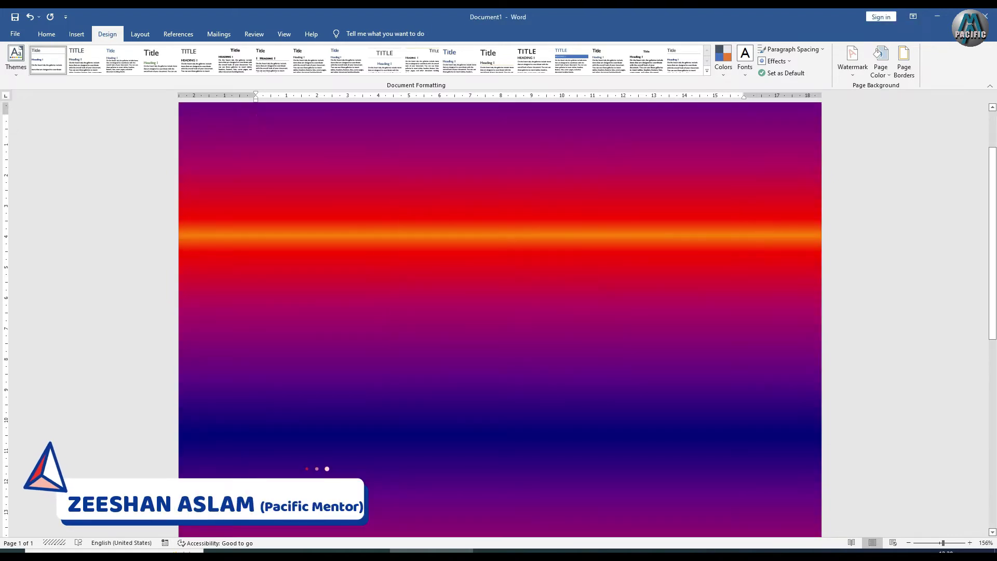
left_click(877, 73)
left_click(894, 190)
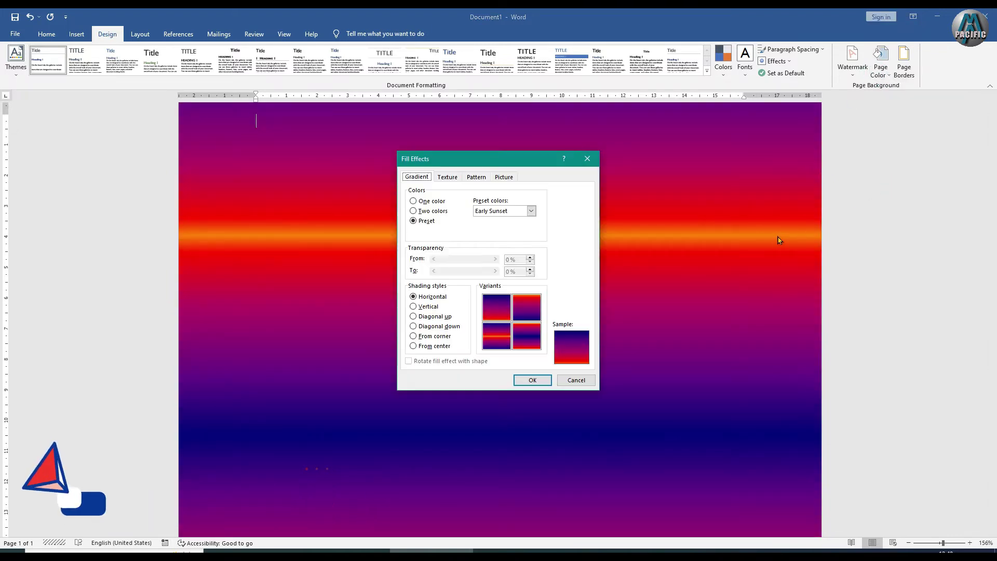
left_click(511, 212)
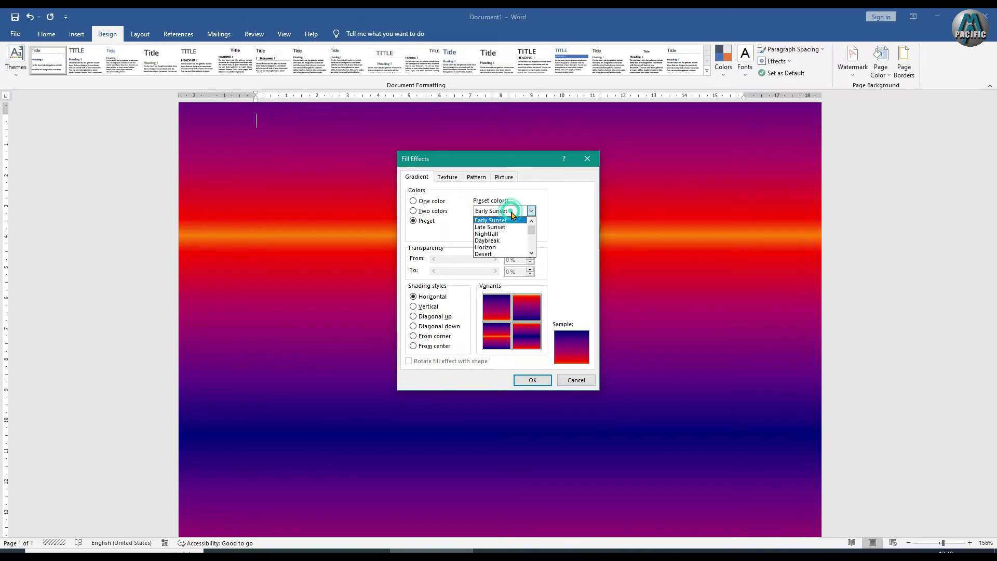
left_click(498, 238)
left_click(528, 380)
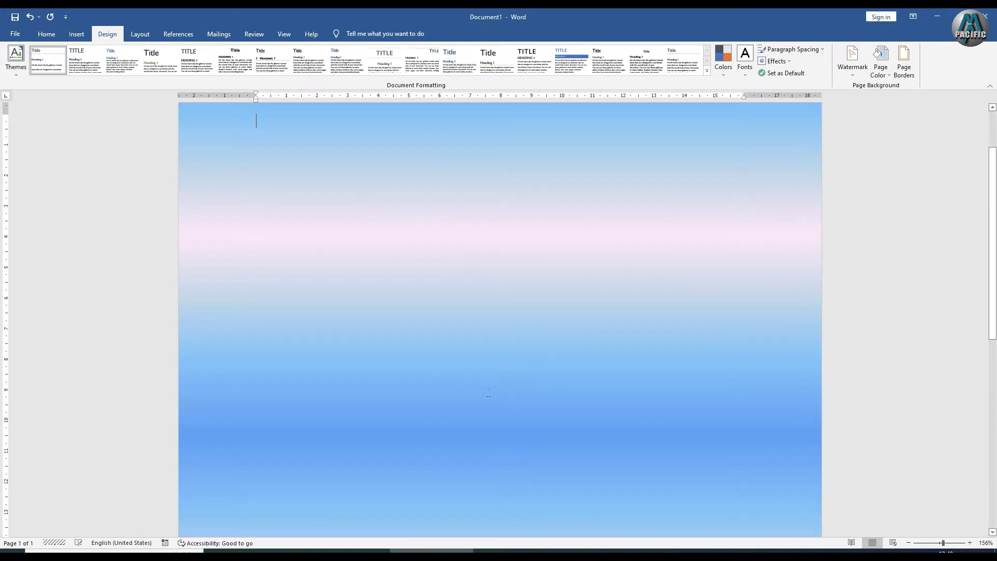
Step: Shade the Daybreak gradient diagonally upward
left_click(880, 70)
left_click(881, 191)
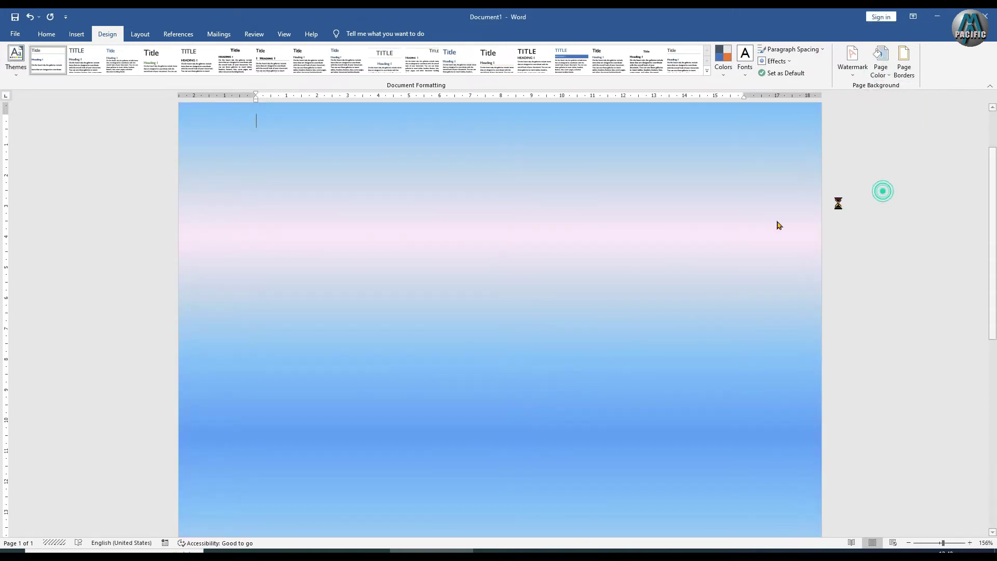
left_click(423, 317)
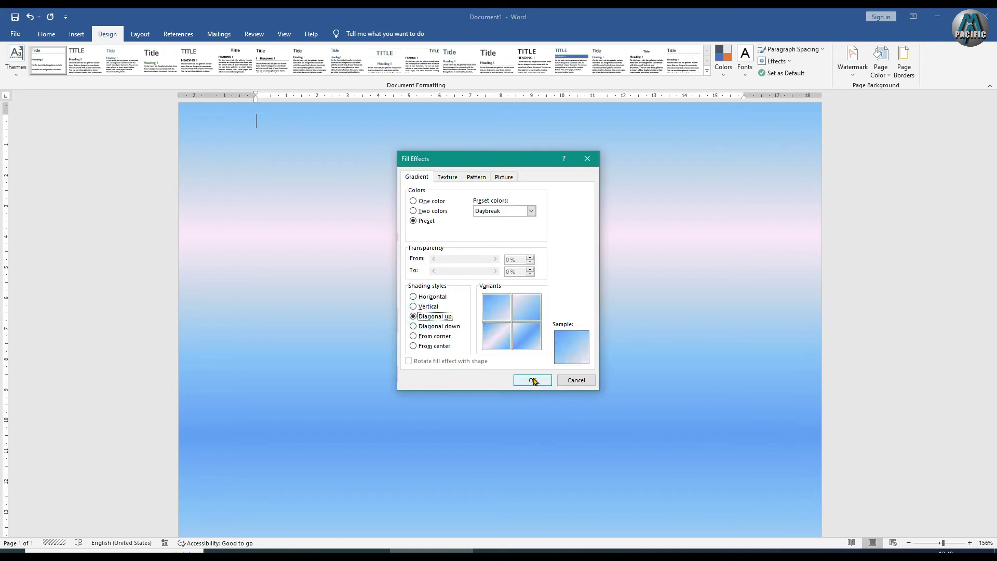
left_click(532, 380)
left_click(880, 65)
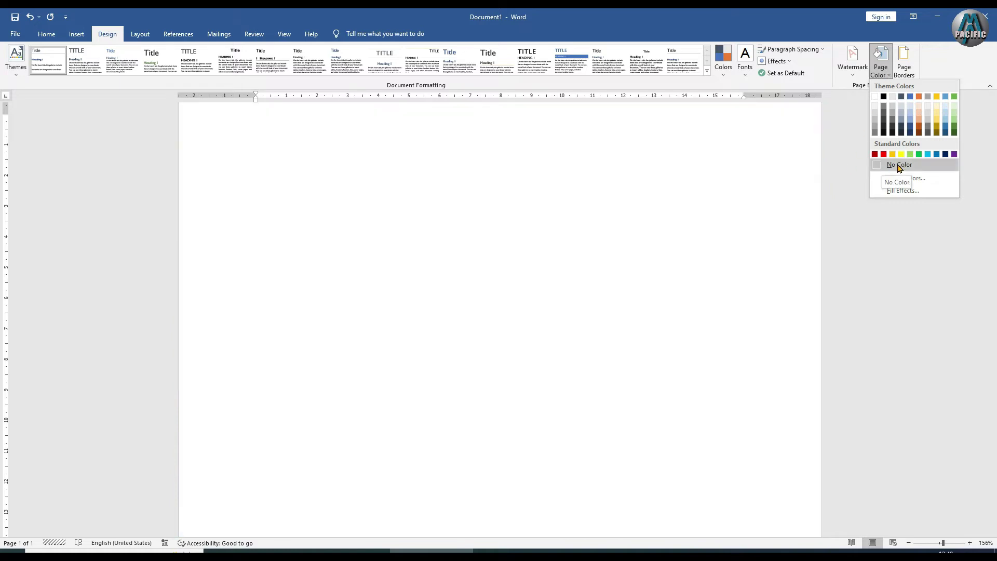
Step: Set Page Color to No Color, removing the Daybreak gradient background
left_click(915, 165)
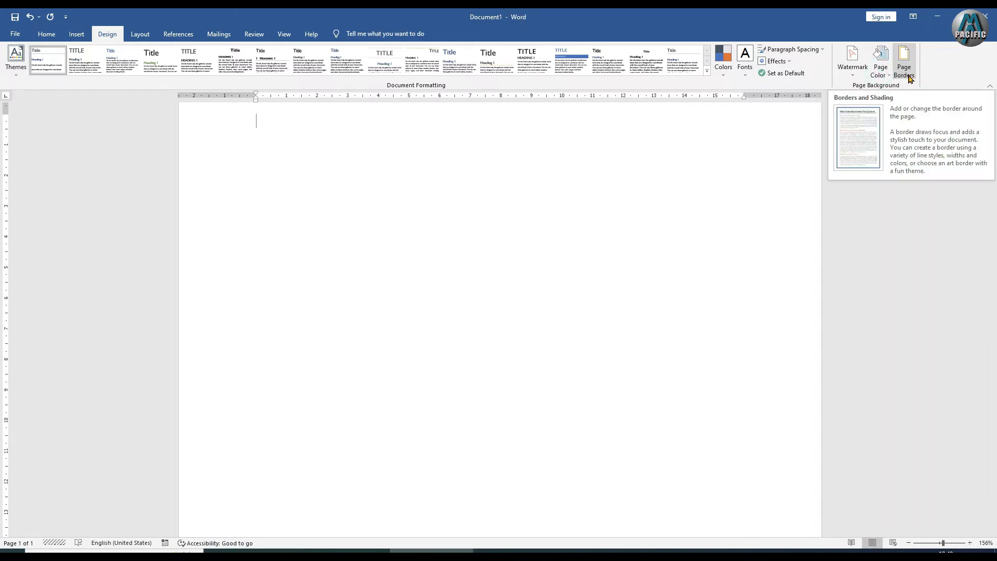
scroll(483, 199, "up", 1)
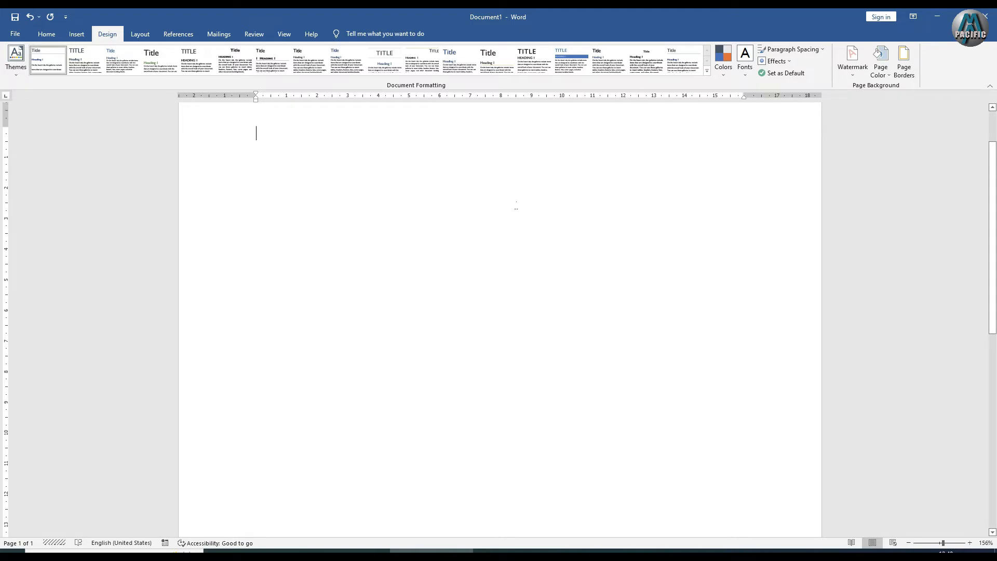
Step: In Page Borders, choose the 3 pt triple-line style and apply it as a page box border
left_click(904, 58)
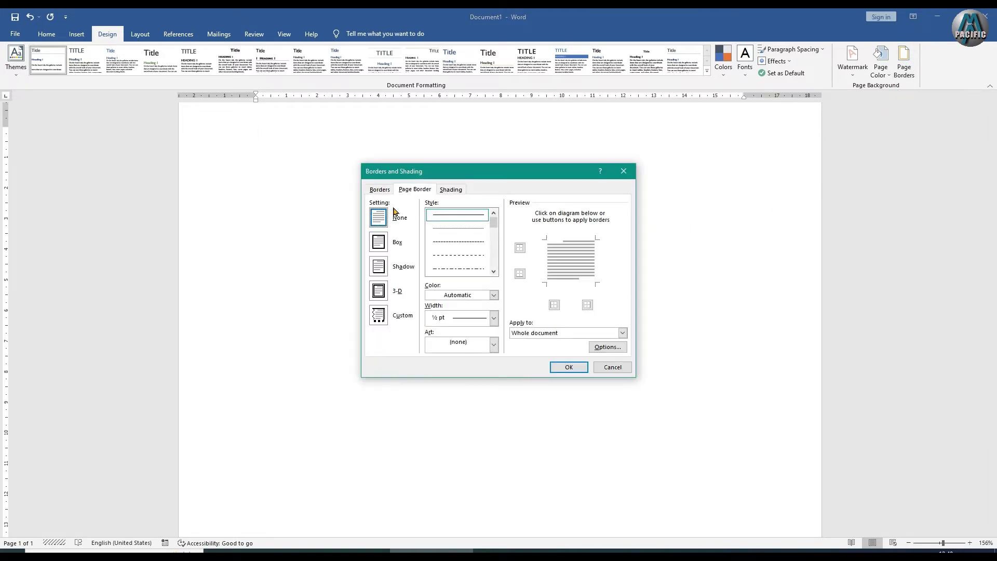
left_click(374, 190)
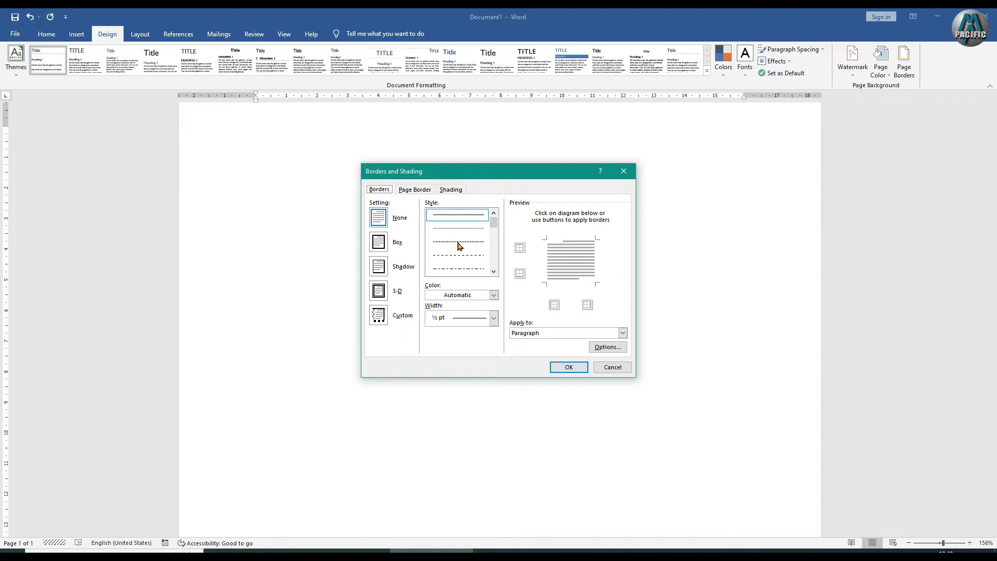
left_click(410, 191)
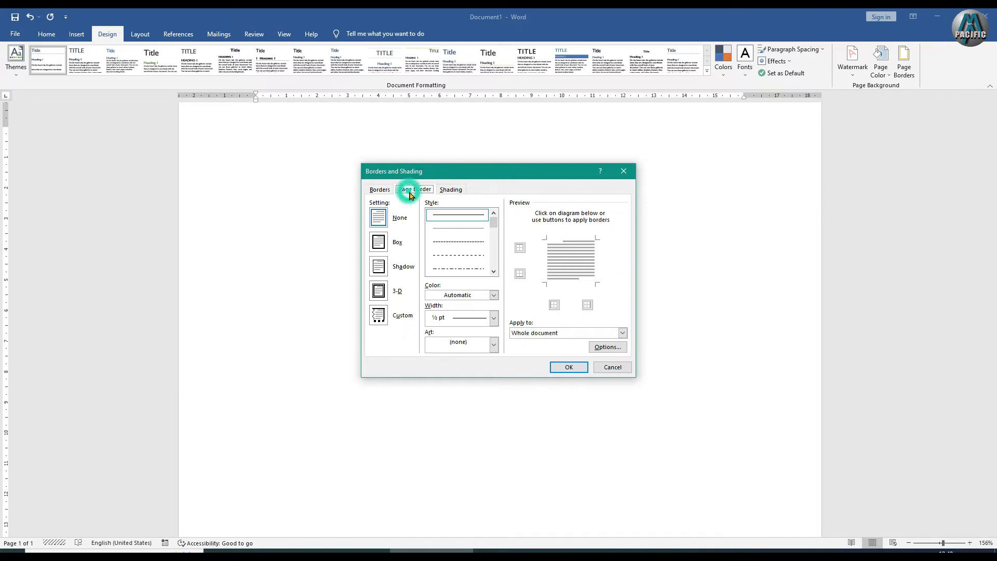
left_click(378, 218)
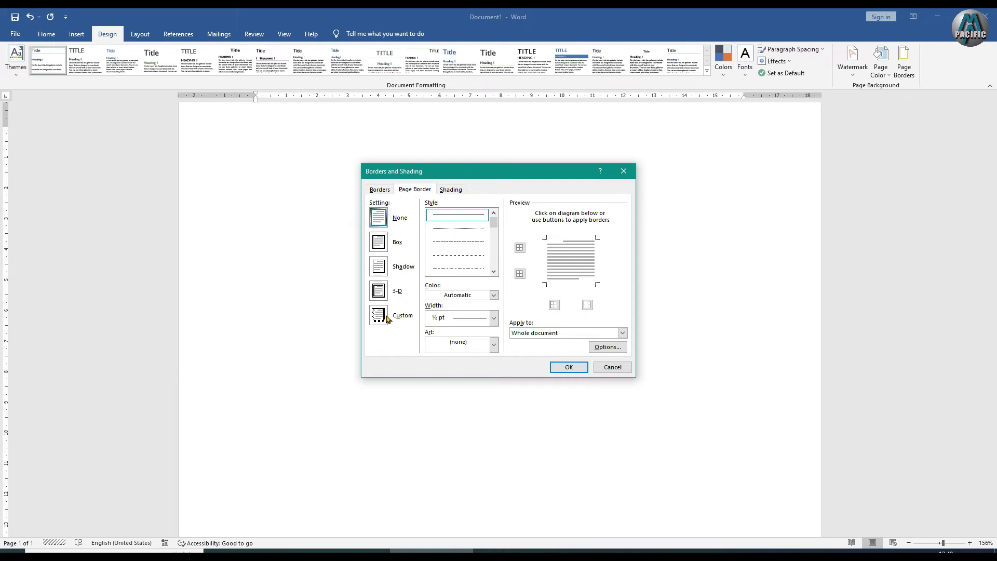
left_click_drag(493, 224, 493, 242)
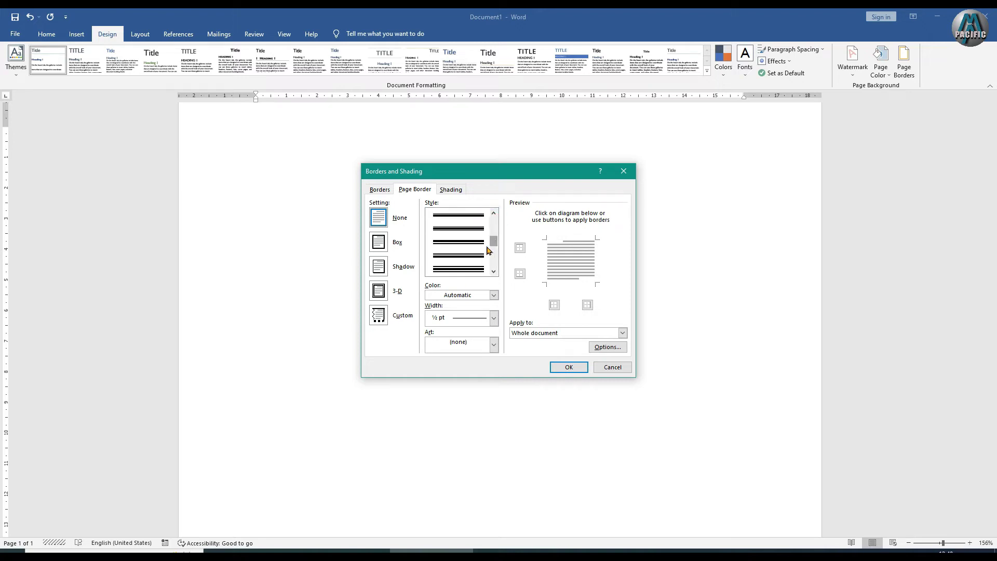
left_click(459, 268)
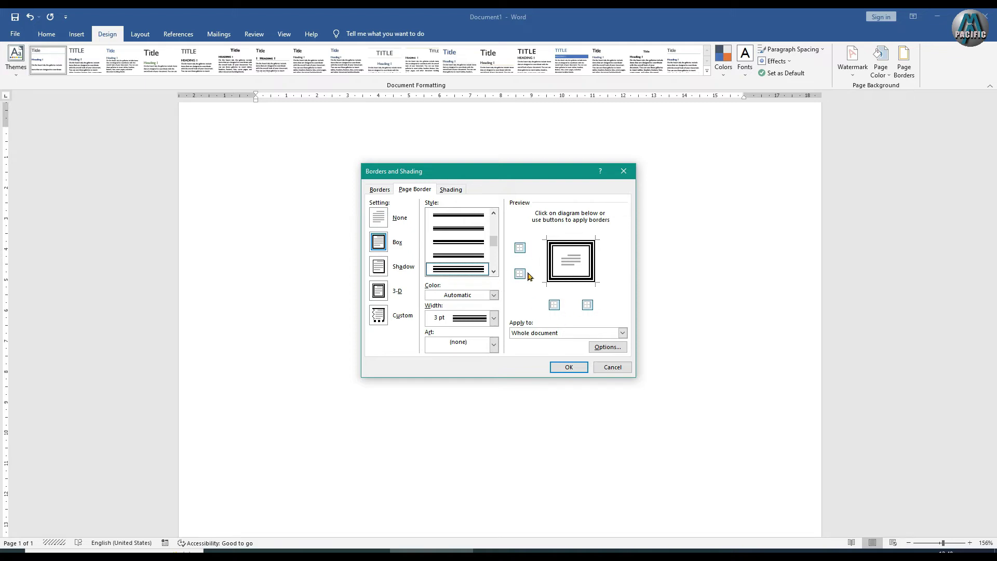
left_click(568, 367)
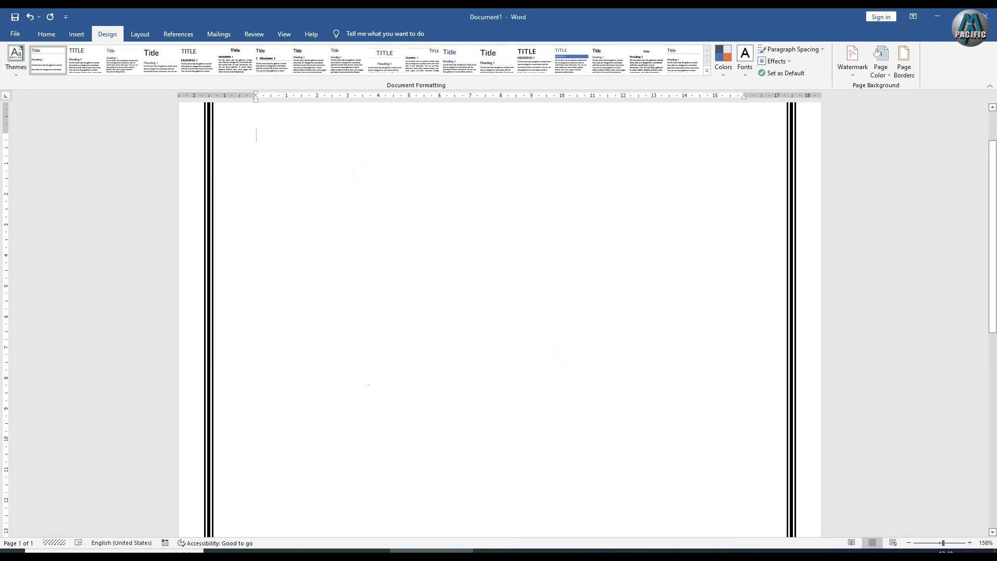
Step: Widen the page border to 4½ pt
scroll(981, 251, "up", 2)
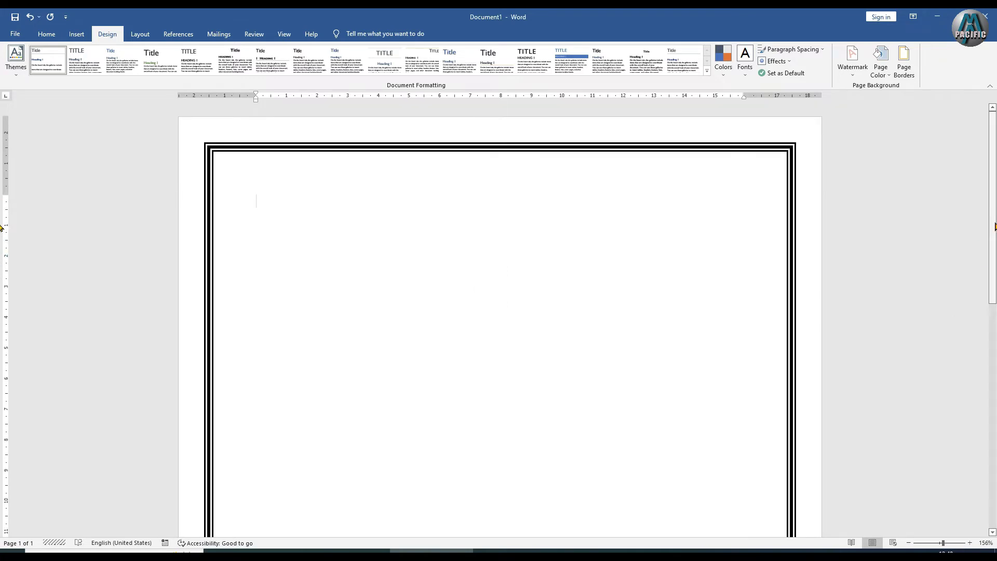
left_click_drag(943, 545, 930, 545)
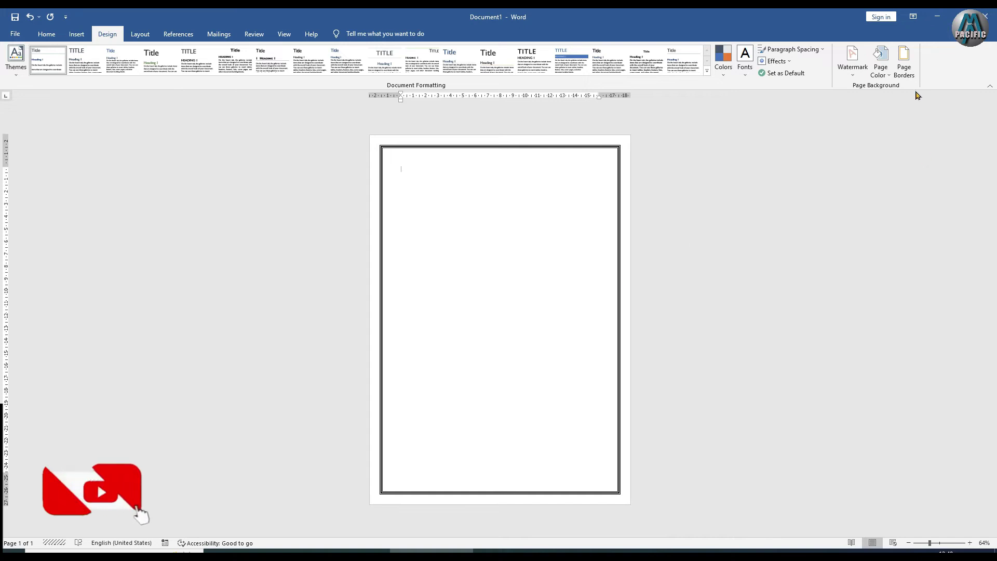
left_click(881, 67)
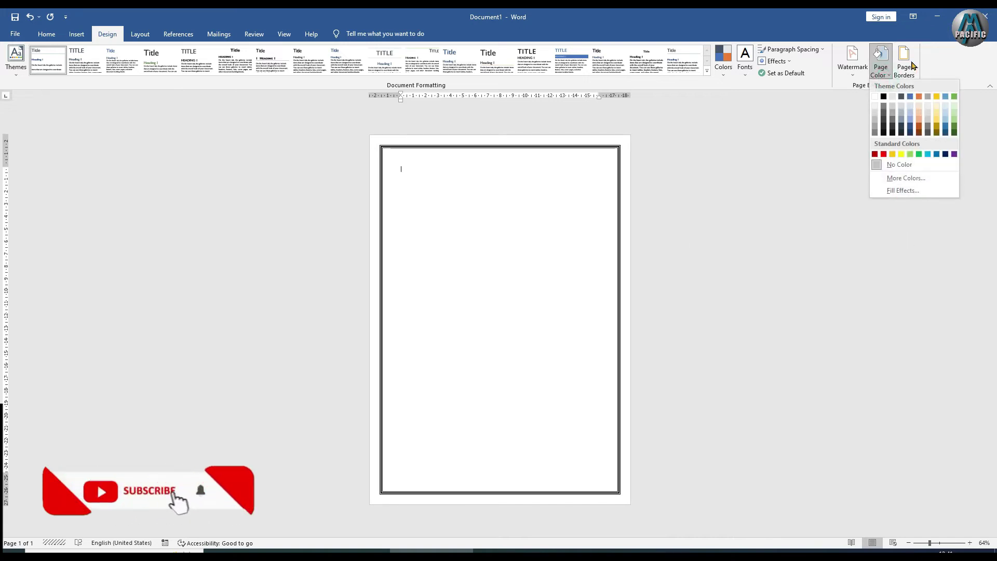
left_click(904, 61)
left_click(457, 318)
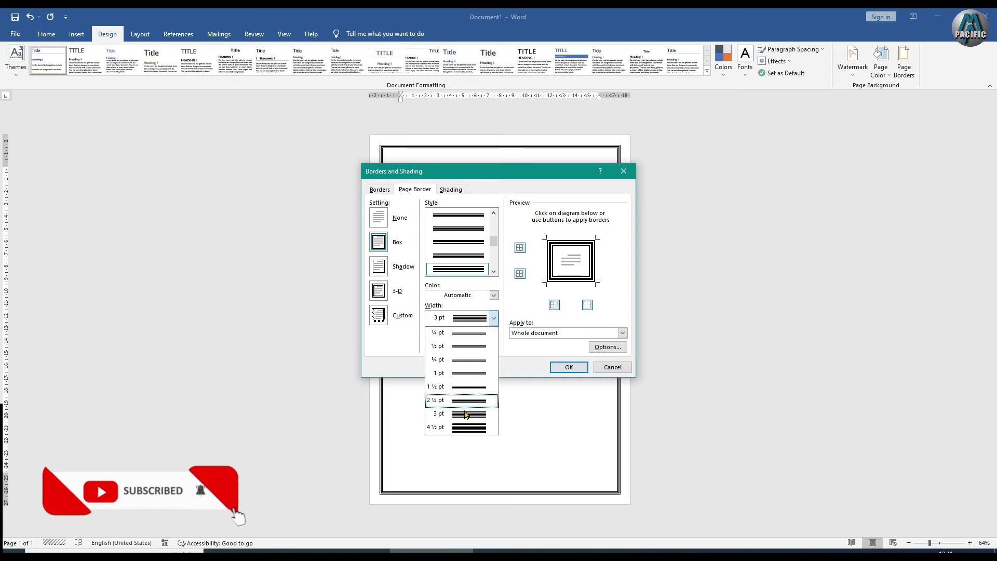
left_click(456, 428)
left_click(567, 367)
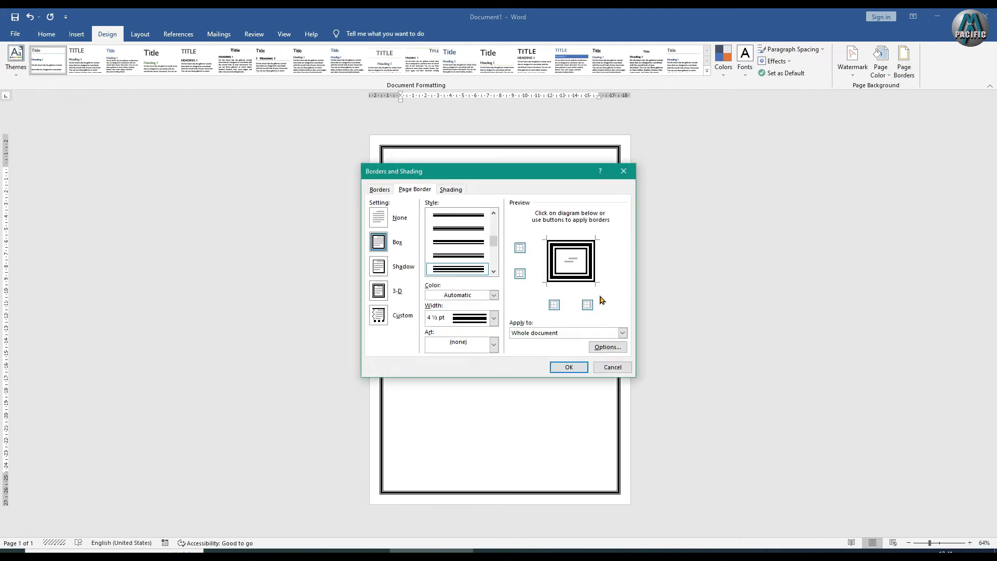
Step: Apply the Shadow setting to the border, then switch it to 3-D
left_click(385, 272)
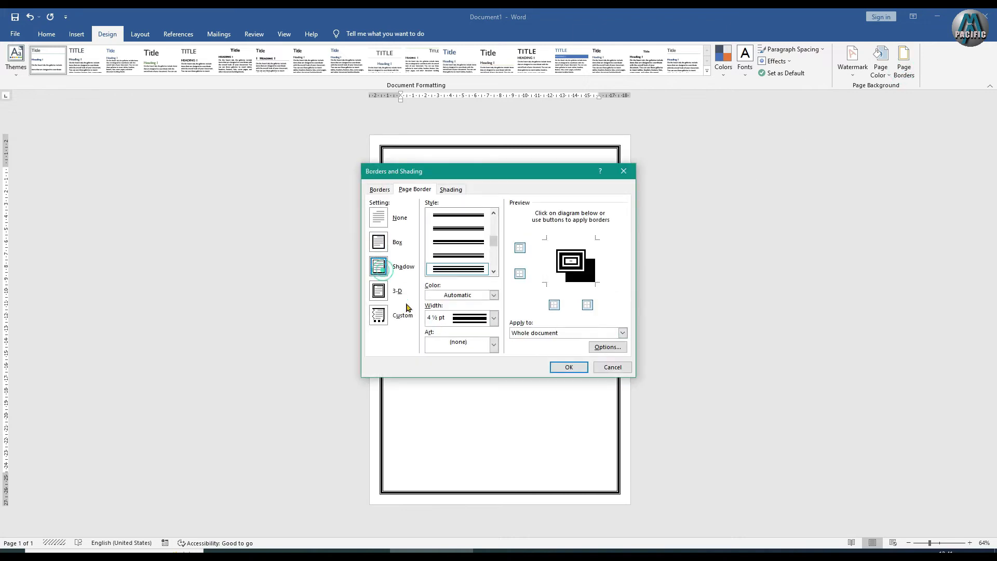
left_click(566, 366)
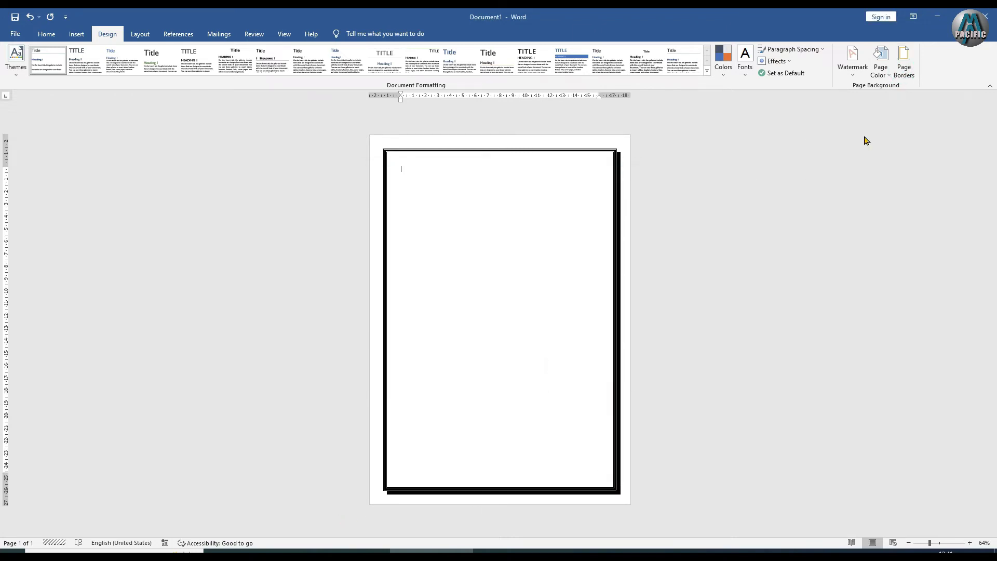
left_click(903, 62)
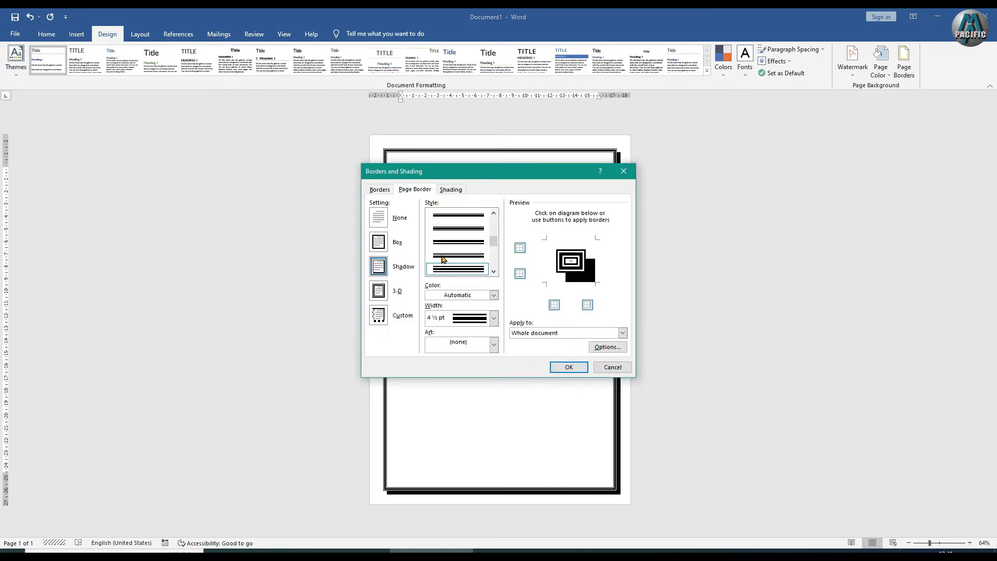
left_click(378, 291)
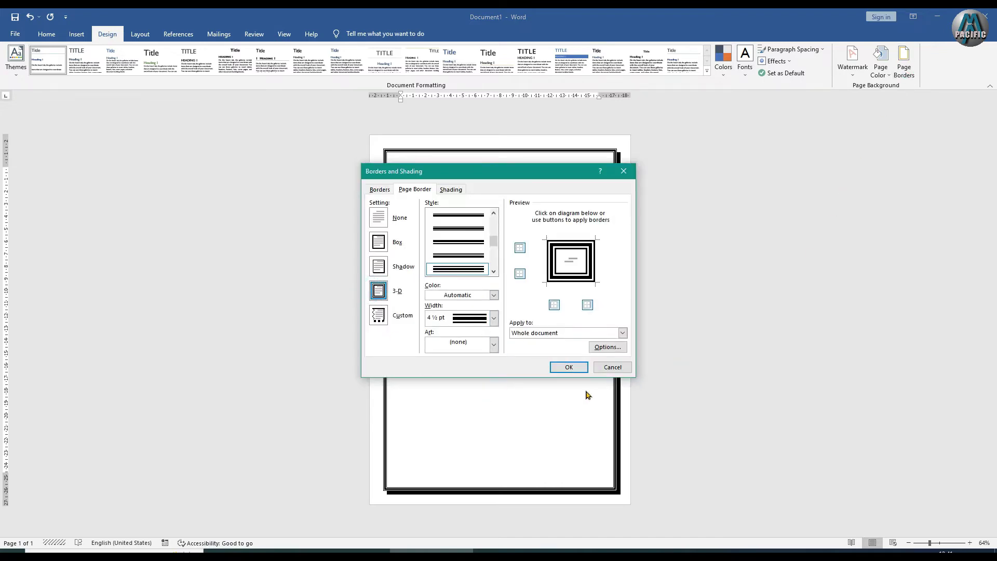
left_click(570, 367)
Step: Try the Custom setting, Art list and colour choices, then close Page Borders
left_click(904, 62)
left_click(379, 311)
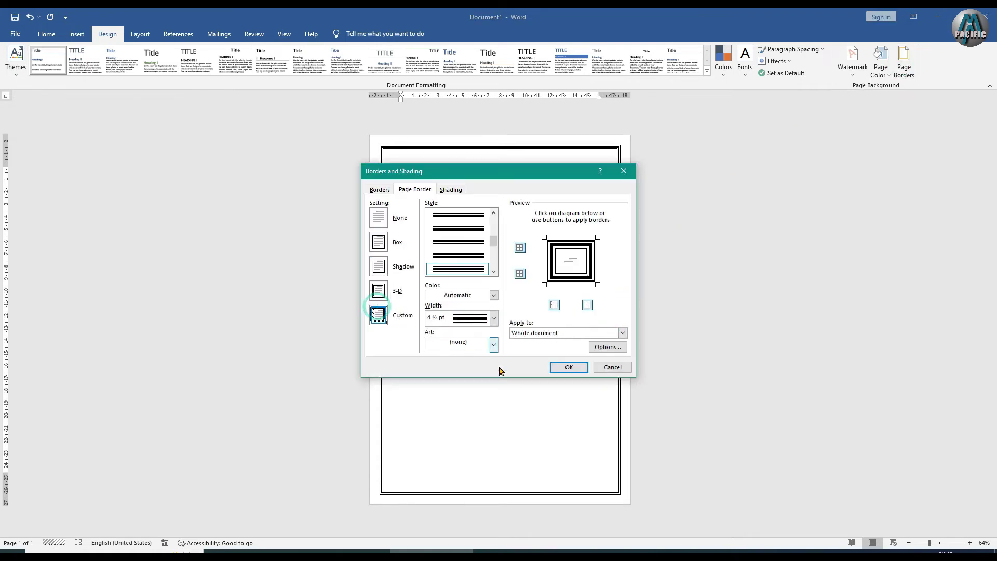
left_click(468, 345)
left_click(468, 345)
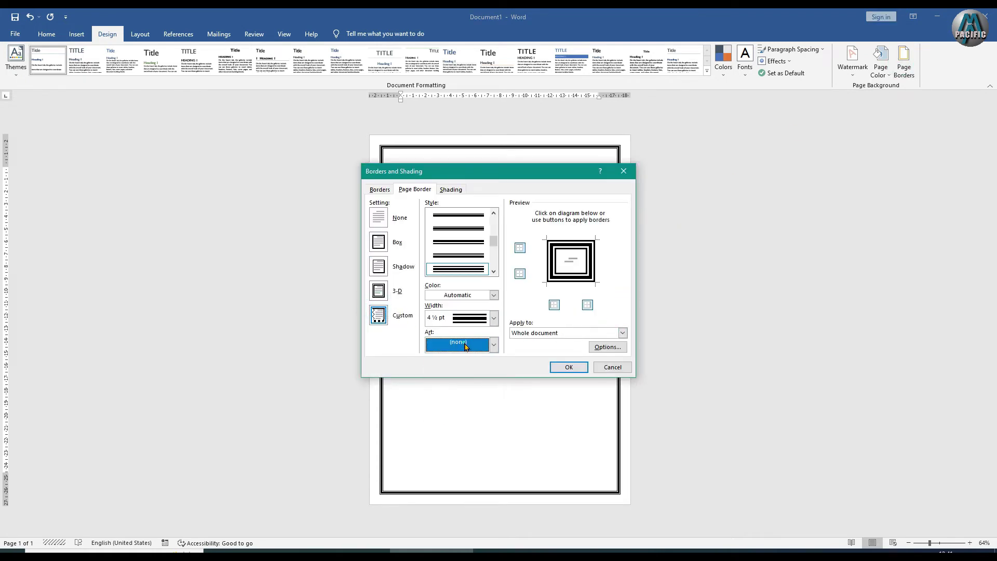
left_click(449, 297)
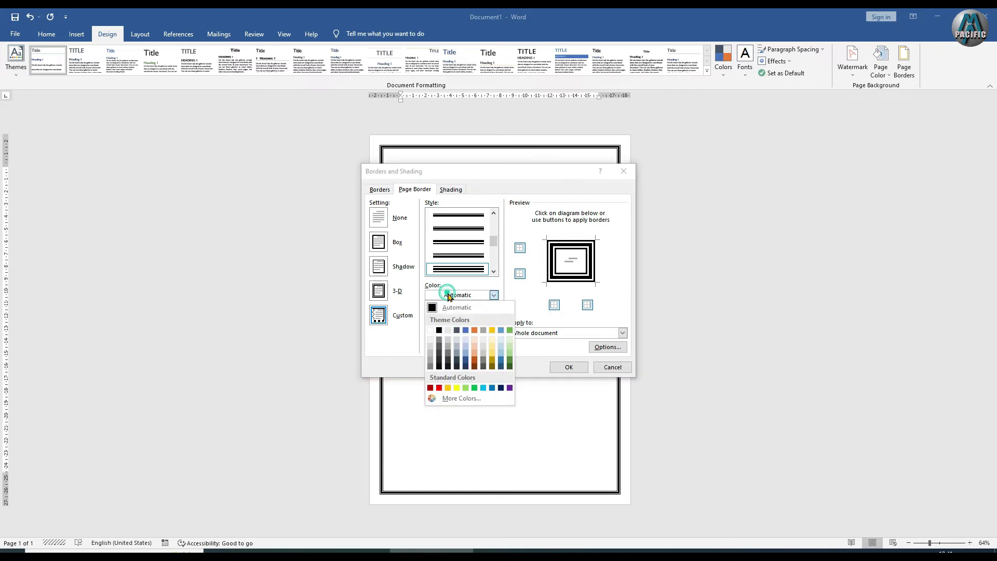
left_click(490, 368)
left_click(569, 368)
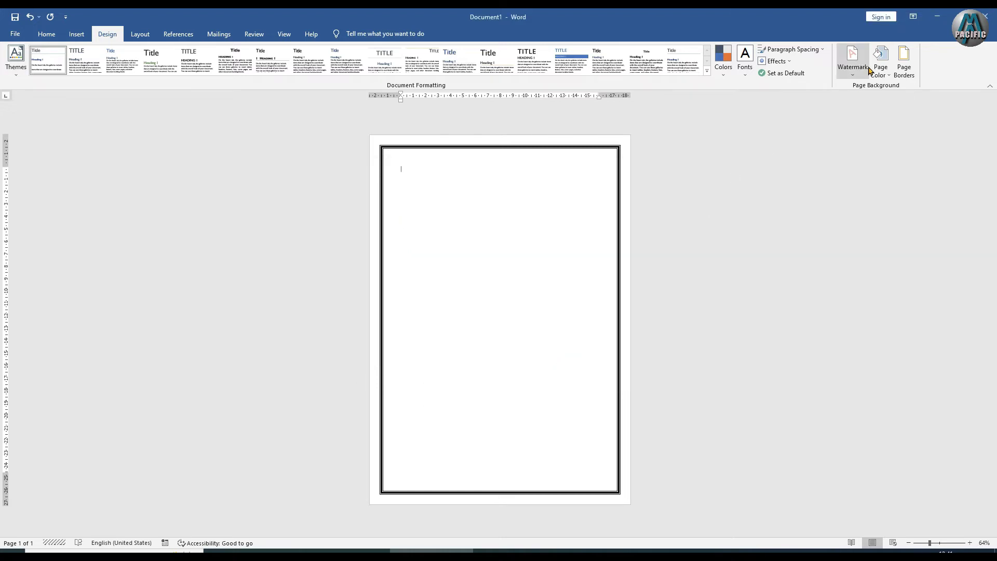
Step: Change the page border colour to blue
left_click(903, 61)
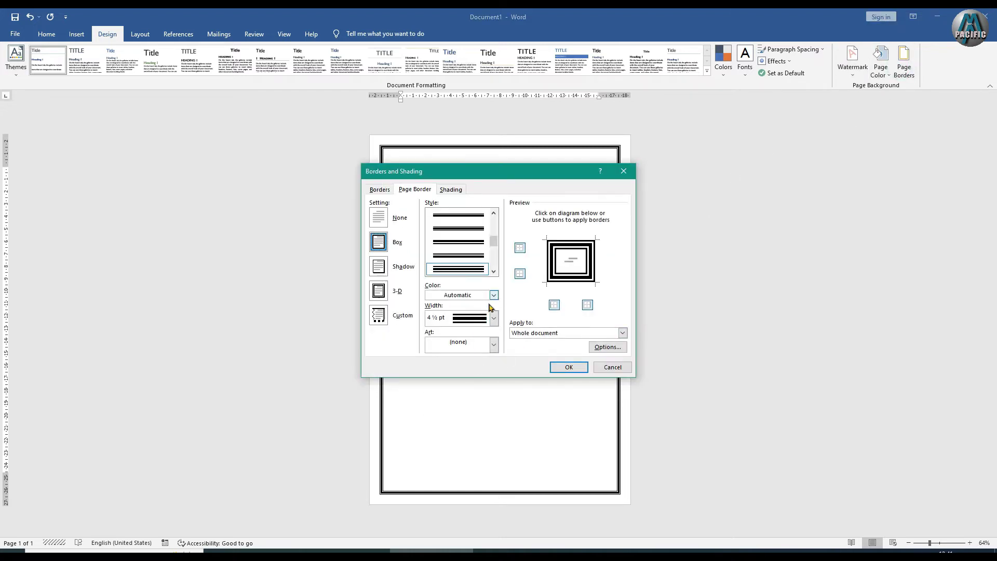
left_click(493, 317)
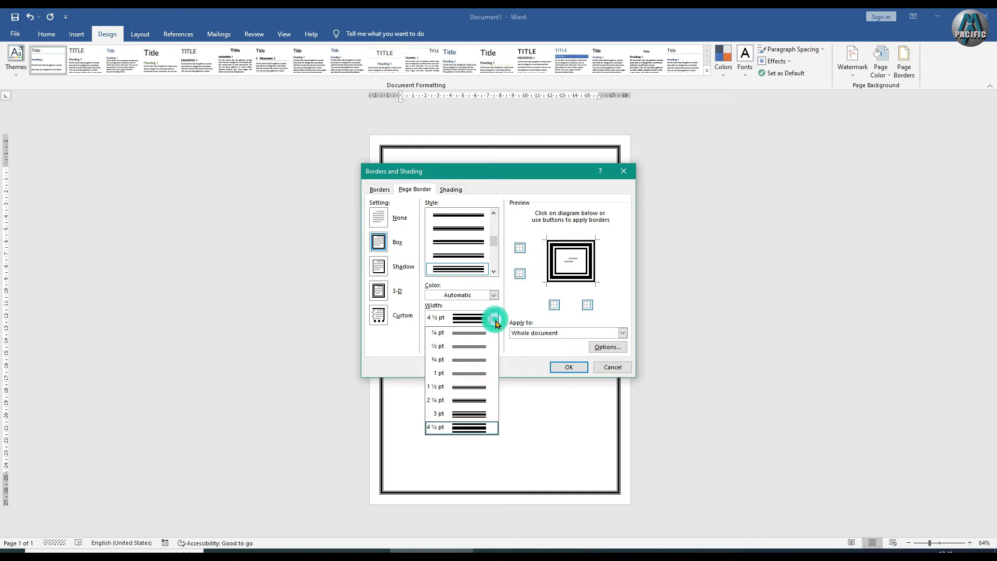
left_click(493, 294)
left_click(500, 362)
left_click(568, 367)
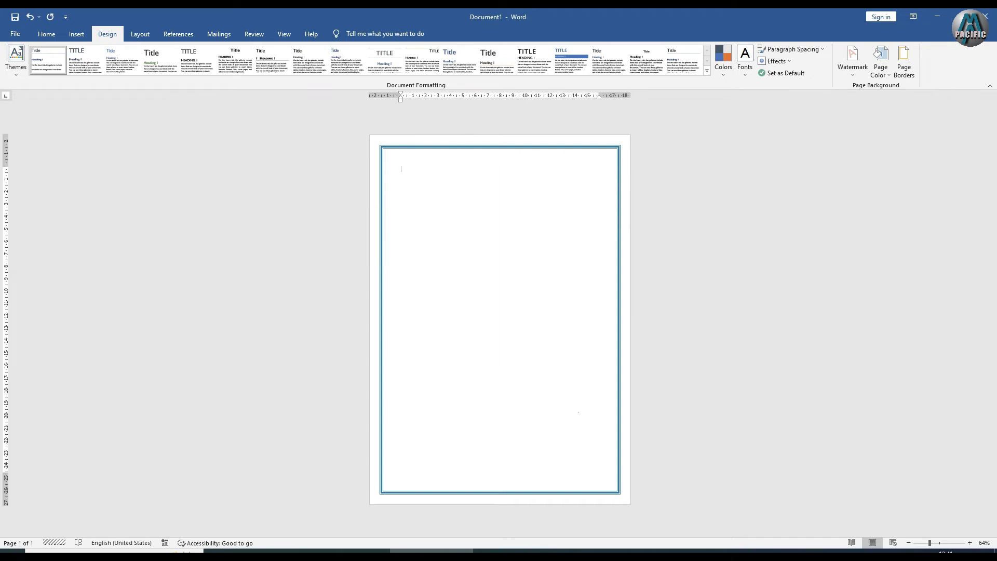
Step: Try a ¼ pt width for the border while keeping it blue
left_click(904, 63)
left_click(472, 316)
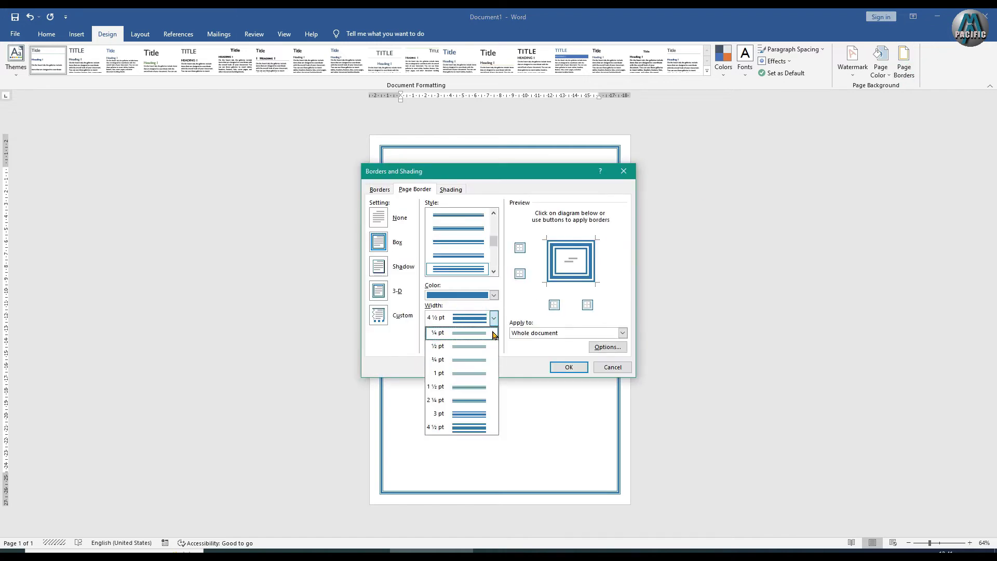
left_click(492, 333)
left_click(494, 318)
left_click(493, 317)
left_click(474, 296)
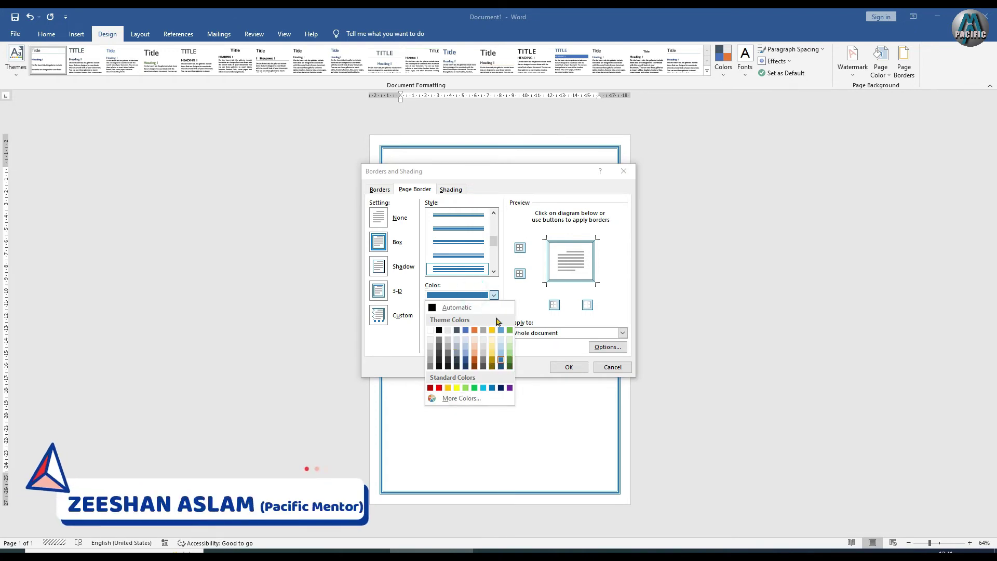
left_click(500, 243)
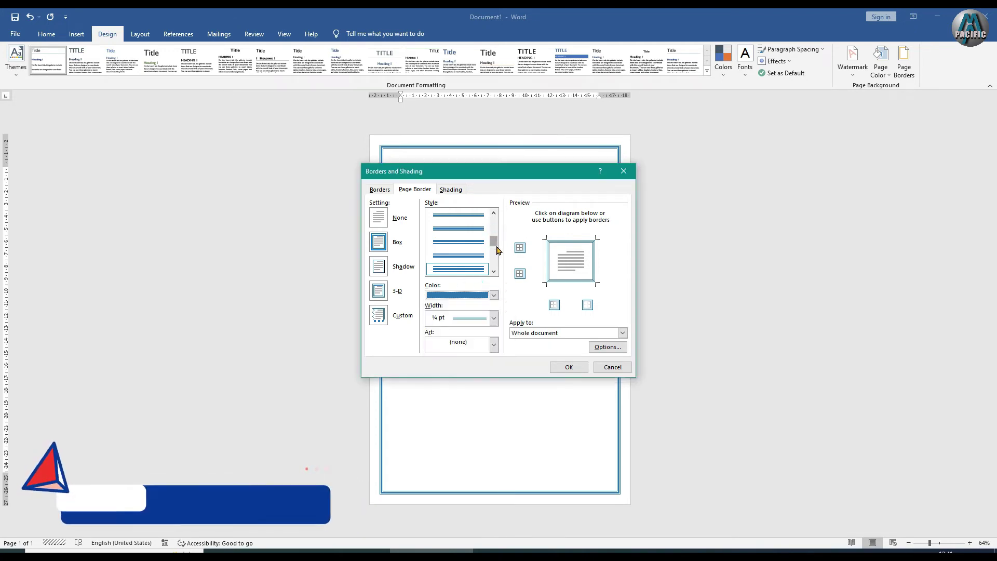
Step: Set the blue border to the double-line style at 3 pt
scroll(493, 241, "down", 2)
left_click(451, 231)
scroll(451, 239, "up", 1)
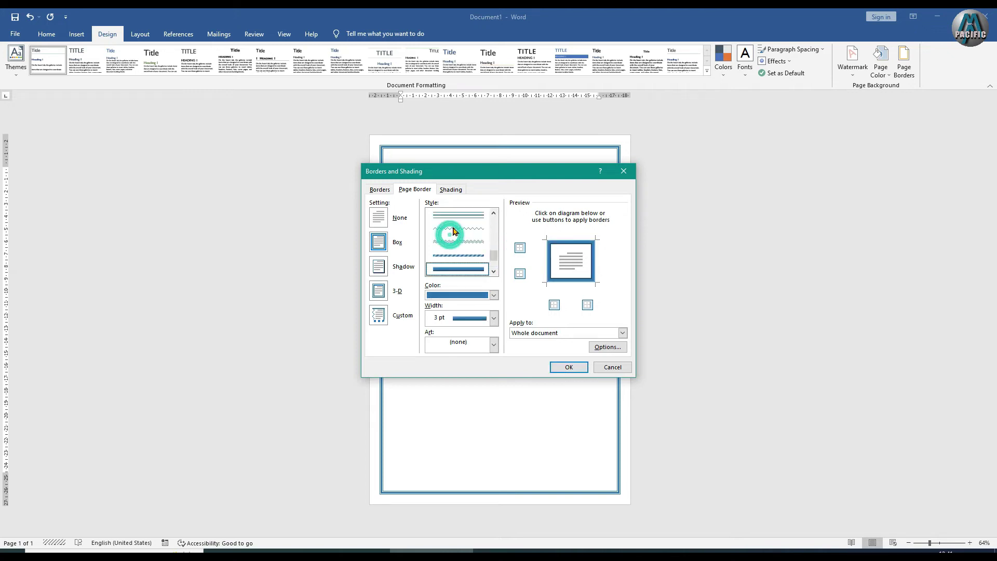
scroll(469, 259, "up", 1)
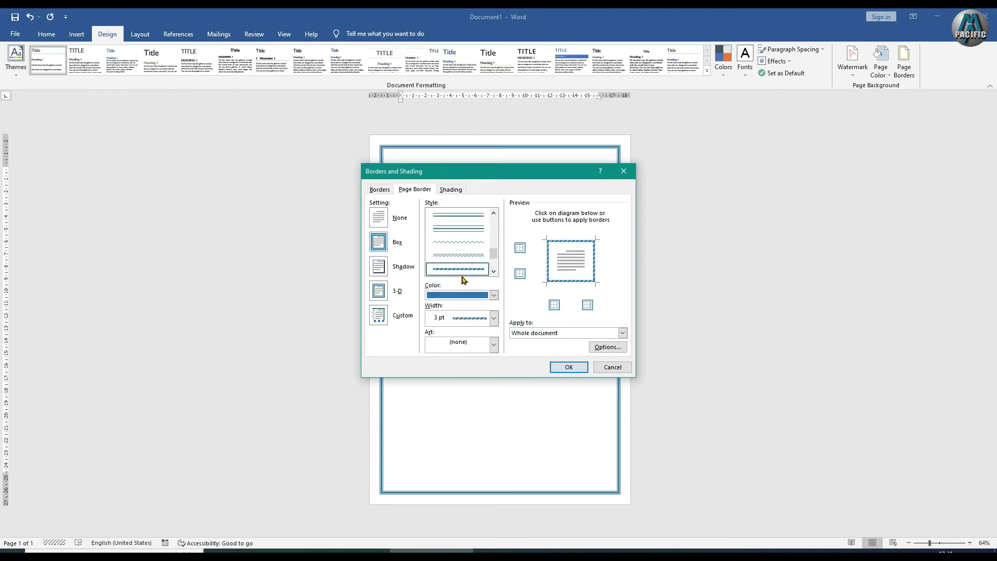
left_click(493, 318)
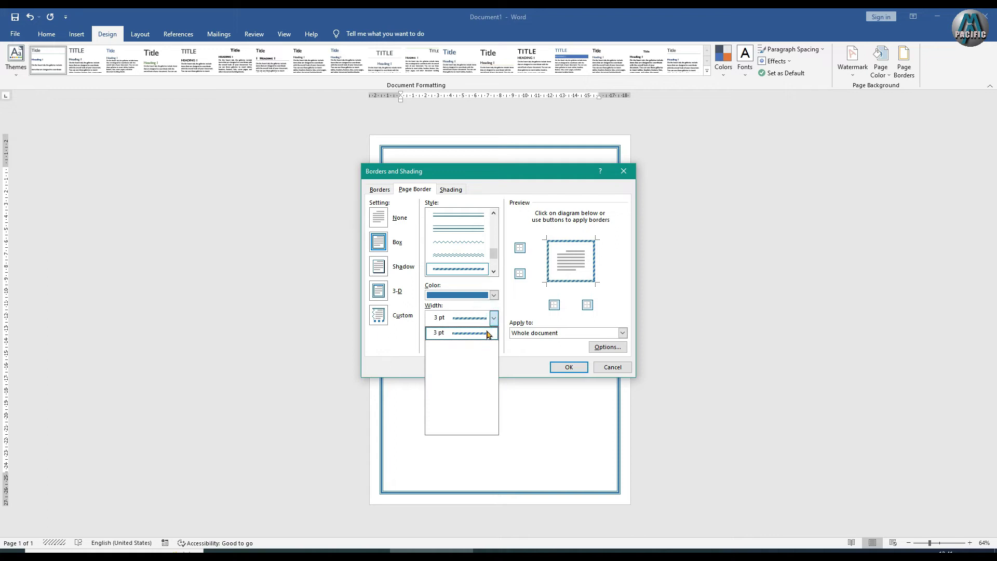
left_click(494, 317)
mouse_move(494, 254)
left_mouse_down()
mouse_move(494, 264)
mouse_move(496, 248)
left_mouse_up()
left_click(457, 268)
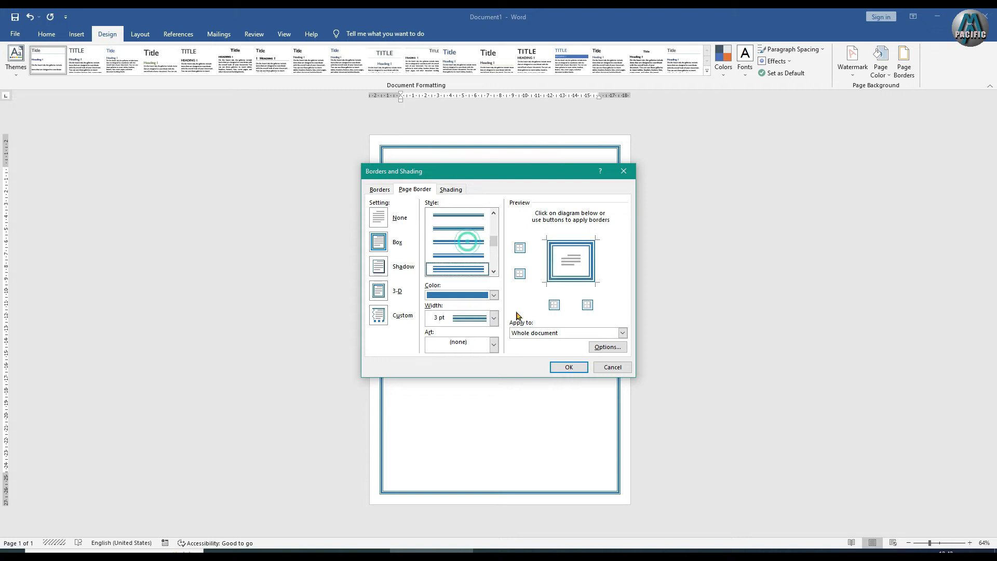
left_click(561, 369)
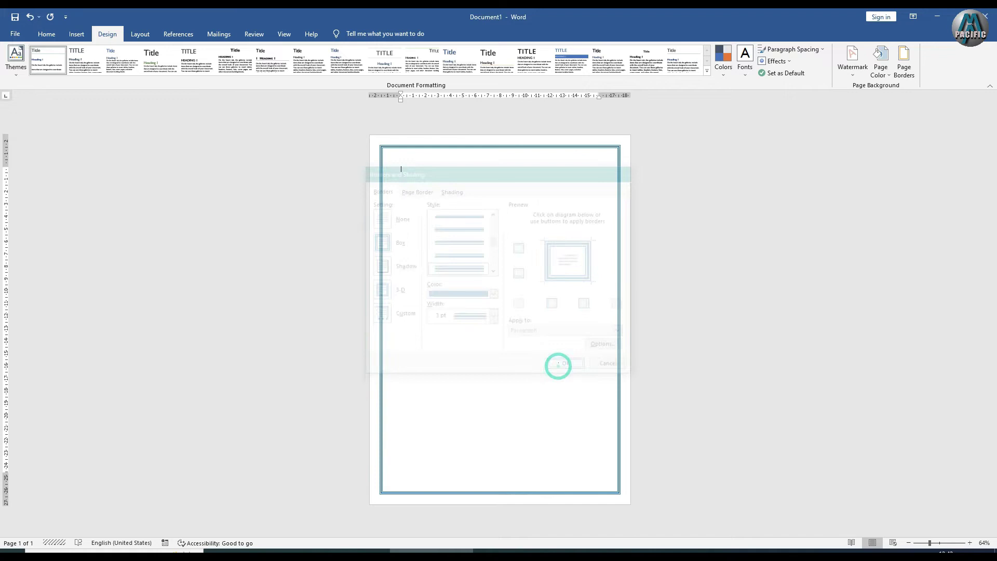
Step: Remove the left and right borders, leaving only top and bottom
left_click(903, 60)
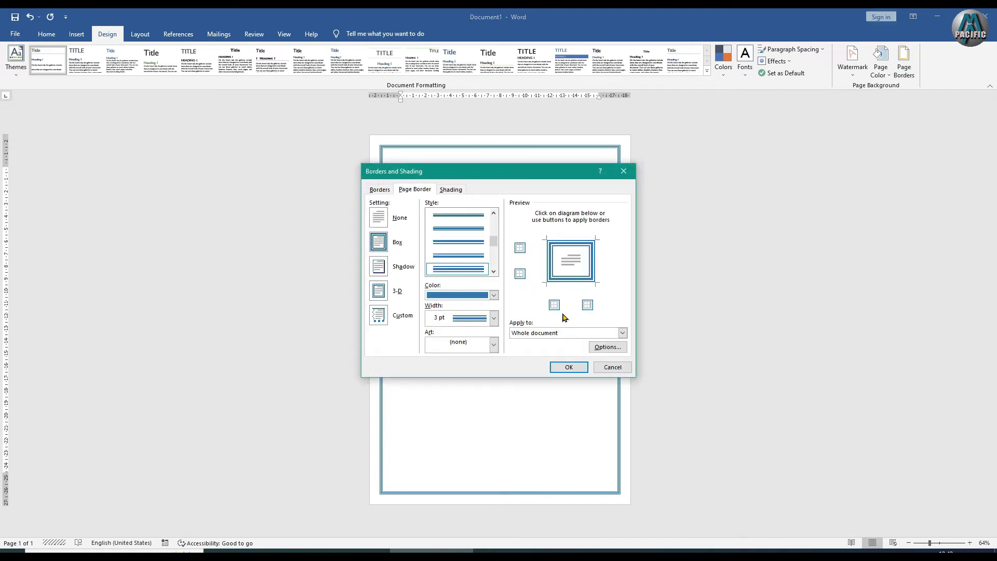
left_click(555, 305)
left_click(587, 305)
left_click(568, 367)
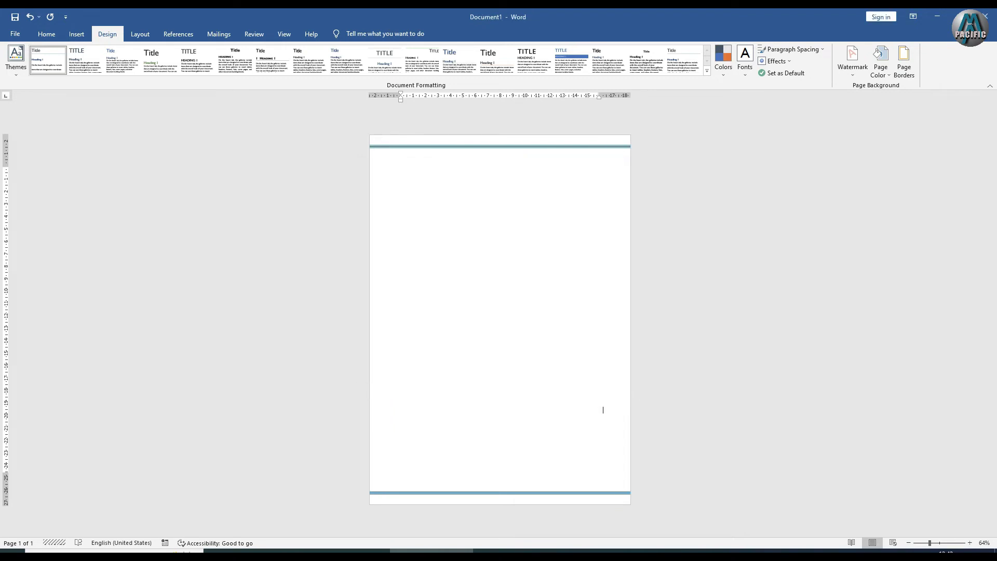
Step: Swap to left and right borders only, dropping top and bottom
left_click(904, 62)
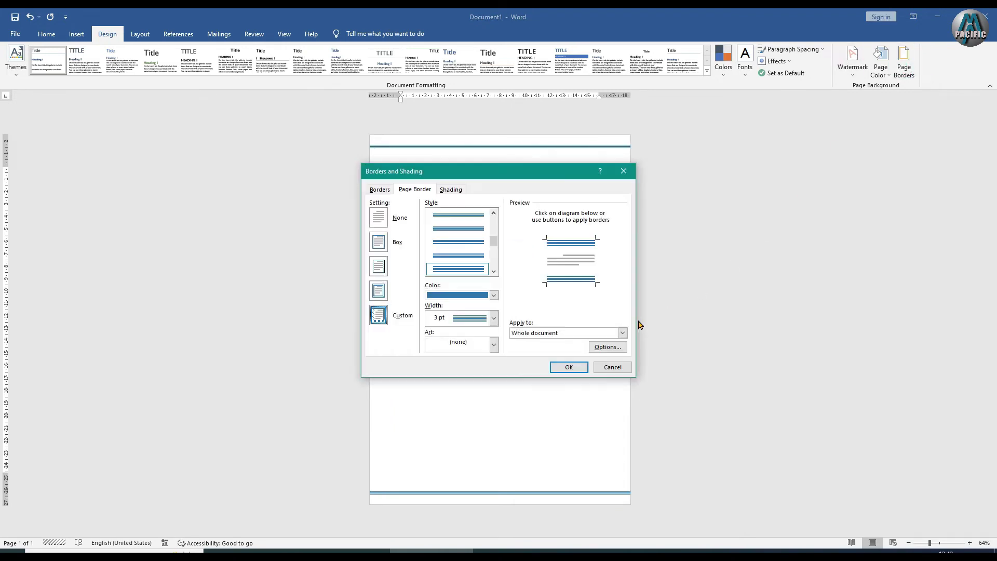
left_click(519, 274)
left_click(519, 248)
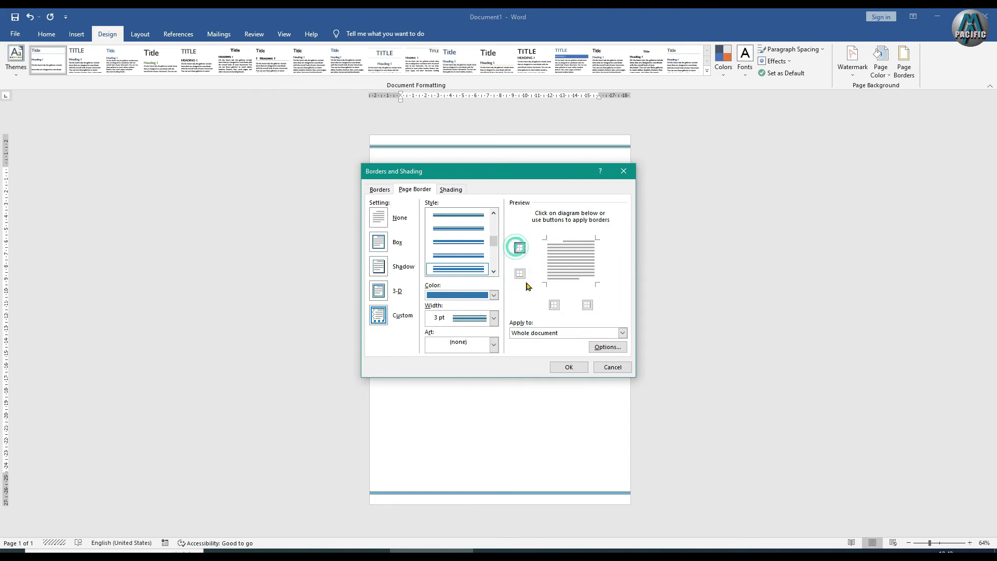
left_click(553, 305)
left_click(588, 305)
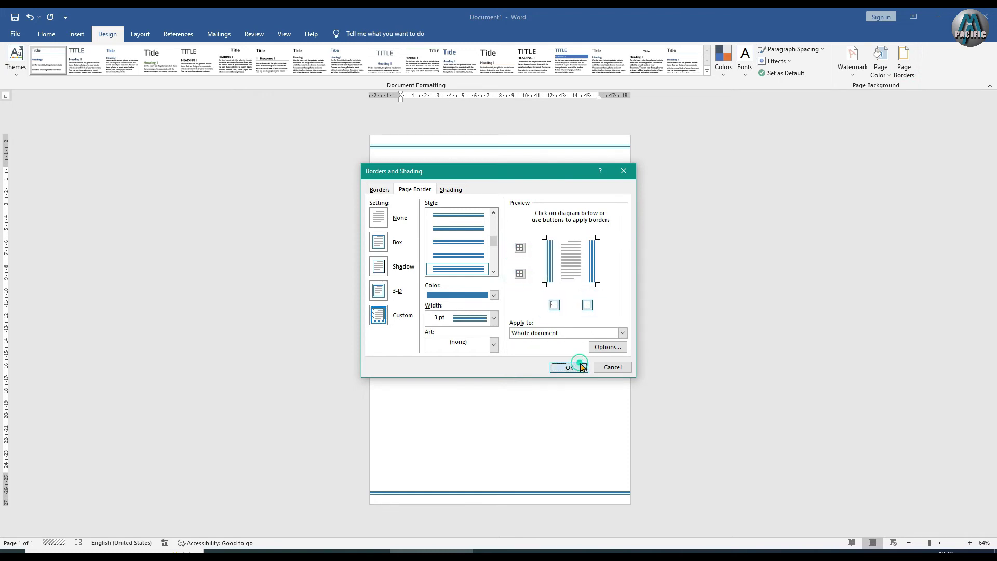
left_click(571, 366)
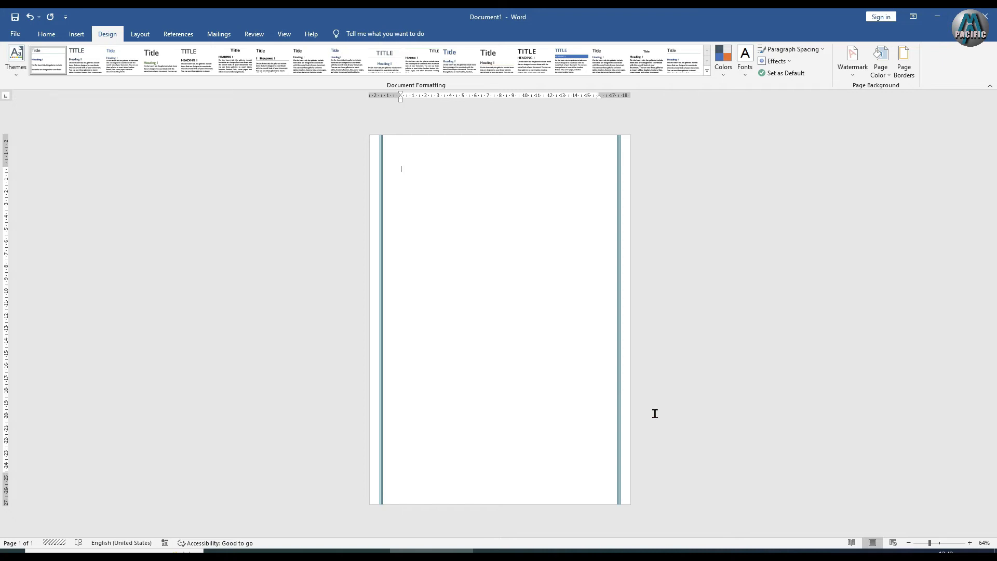
left_click(903, 61)
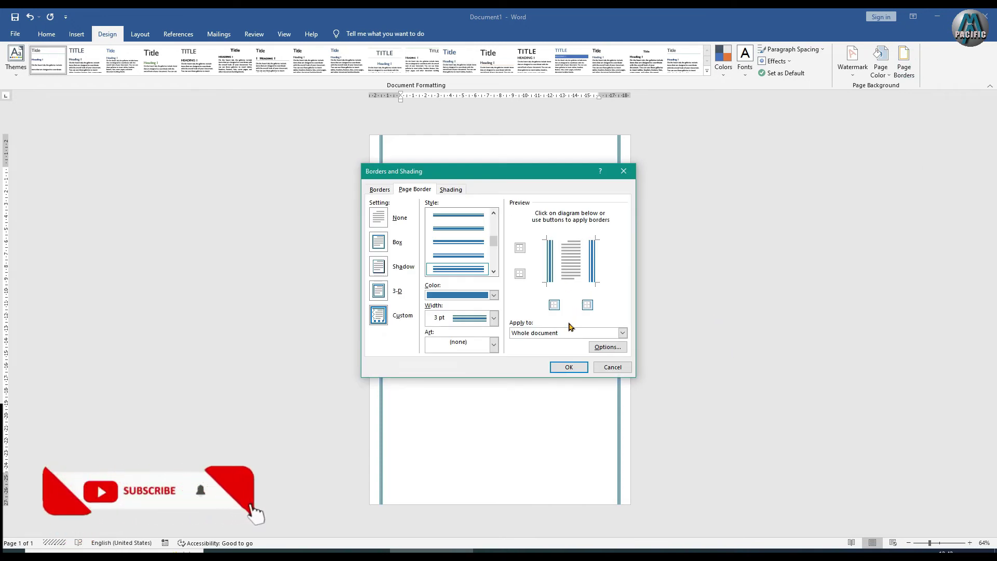
Step: Add the top and bottom edges back to the blue border and open the Apply to list
left_click(520, 273)
left_click(519, 246)
left_click(569, 367)
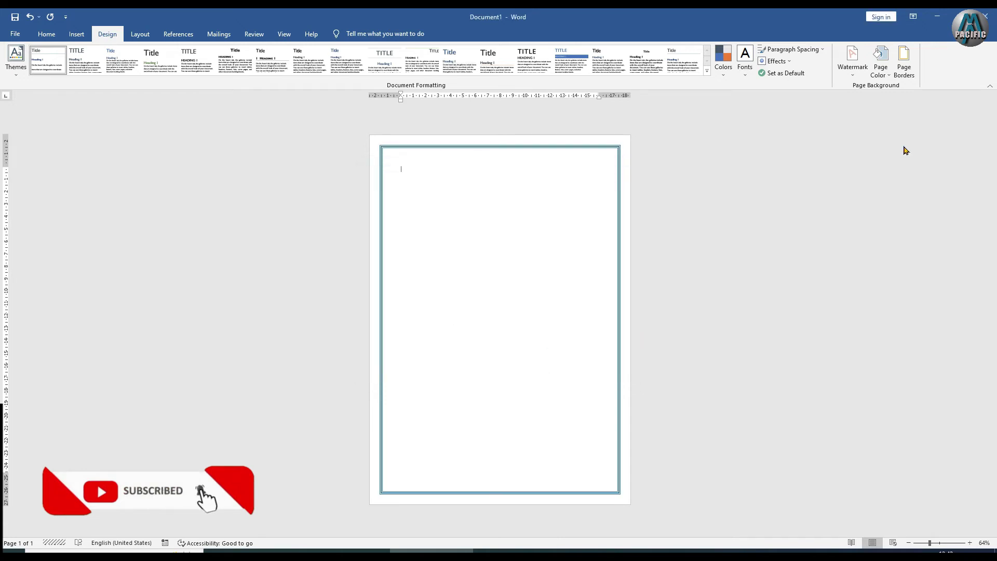
left_click(904, 60)
left_click(528, 334)
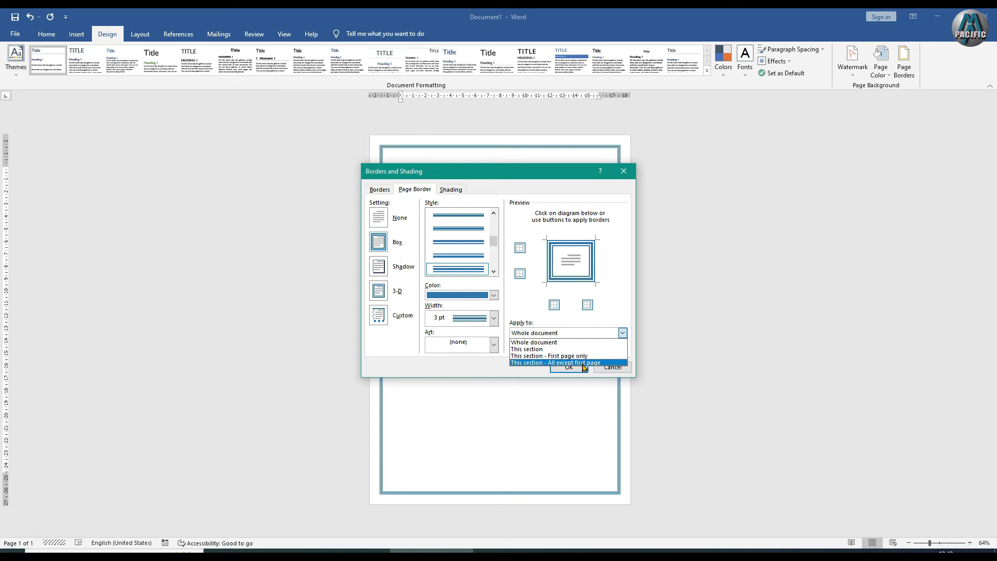
Step: Keep Whole document and raise the top, bottom, left and right border margins to 31 pt
left_click(525, 343)
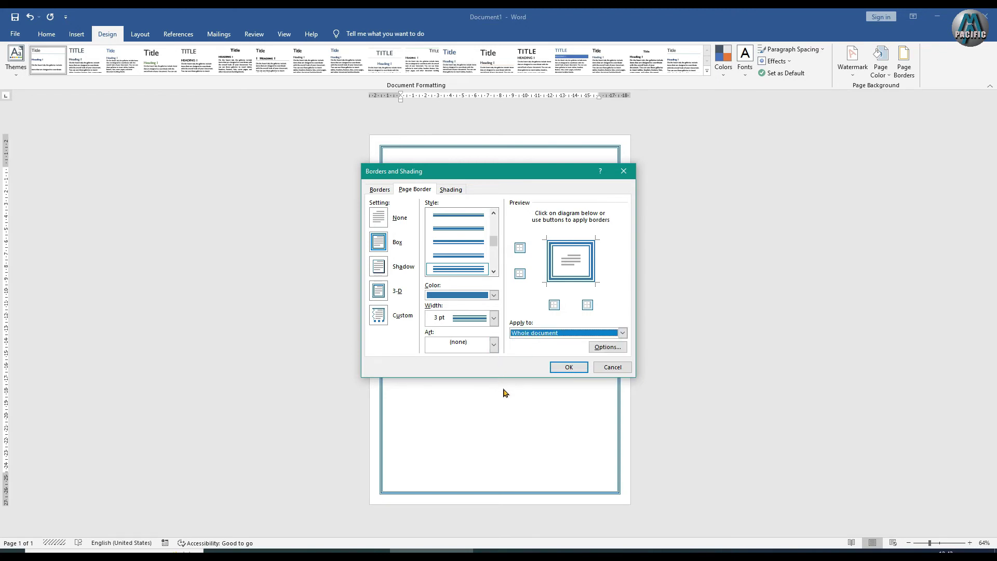
left_click(607, 347)
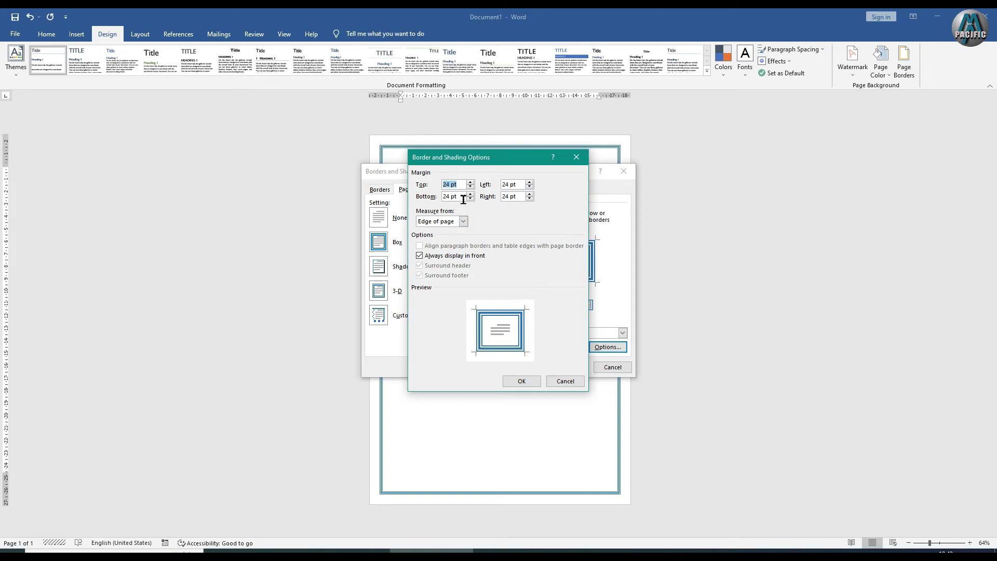
left_click(471, 182)
left_click(471, 183)
left_click(471, 182)
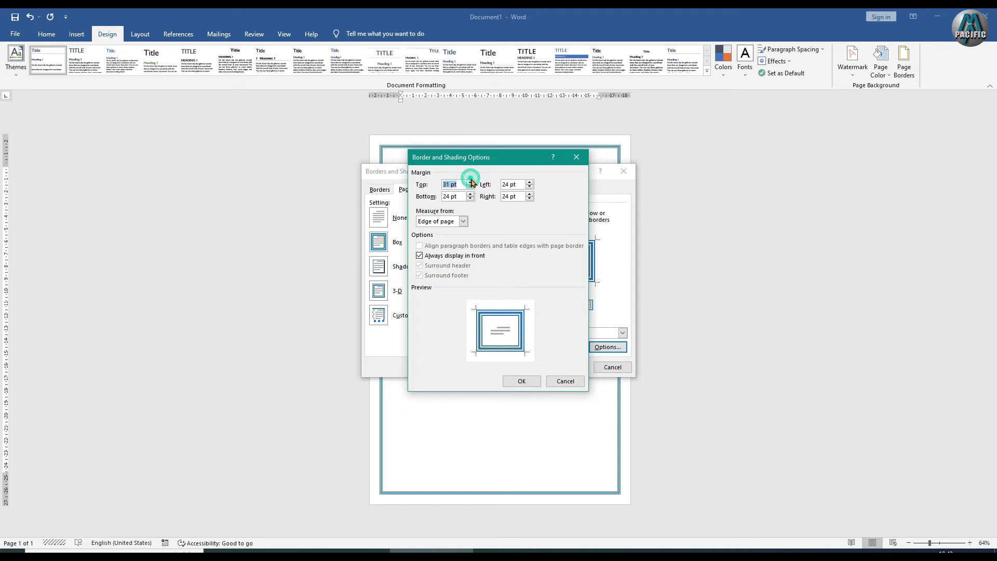
left_click(530, 194)
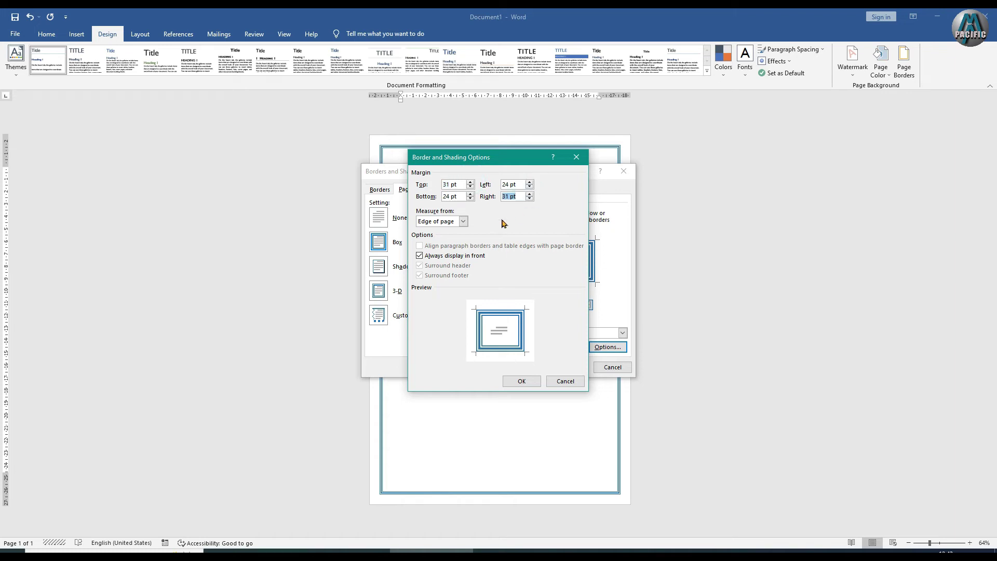
left_click(530, 183)
left_click(530, 182)
left_click(470, 195)
left_click(470, 195)
left_click(470, 194)
left_click(470, 194)
left_click(471, 194)
left_click(470, 194)
left_click(470, 194)
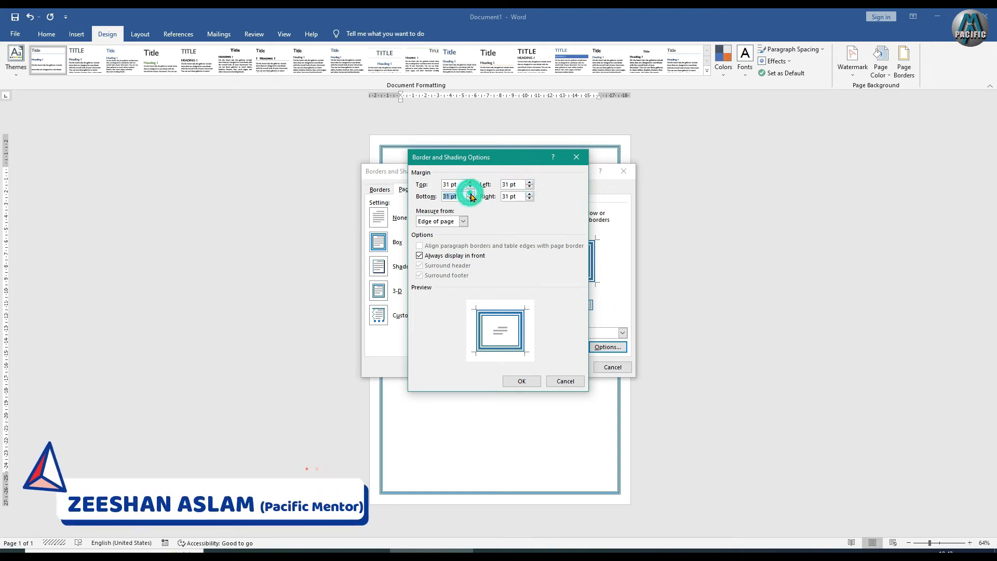
left_click(503, 380)
left_click(569, 367)
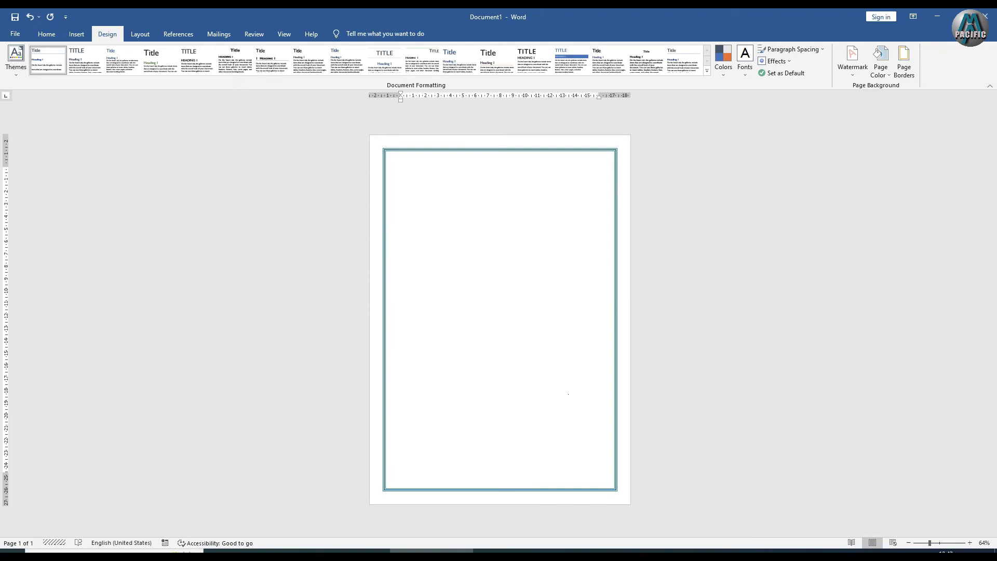
left_click(904, 59)
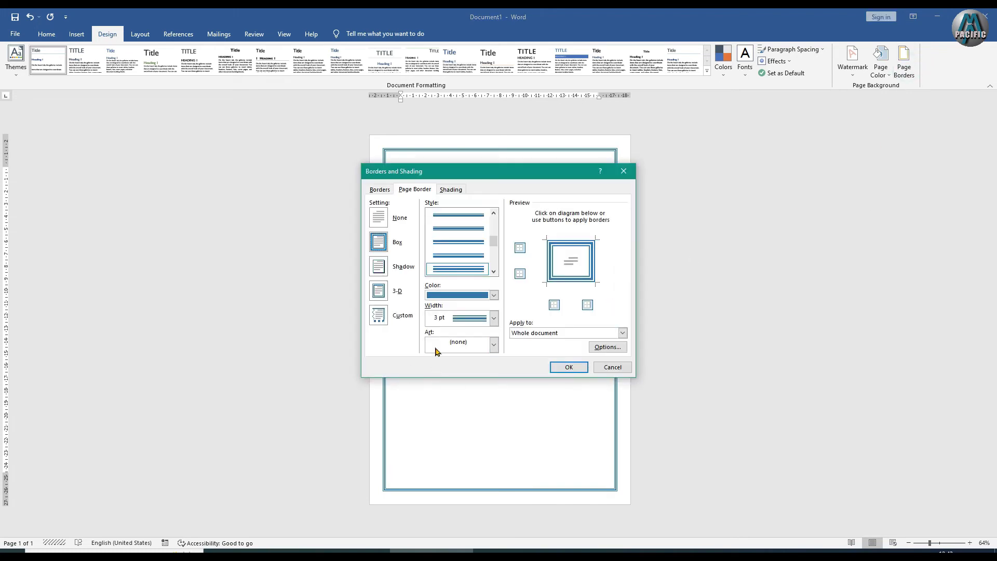
Step: Set the border's Measure from option to Text
left_click(606, 346)
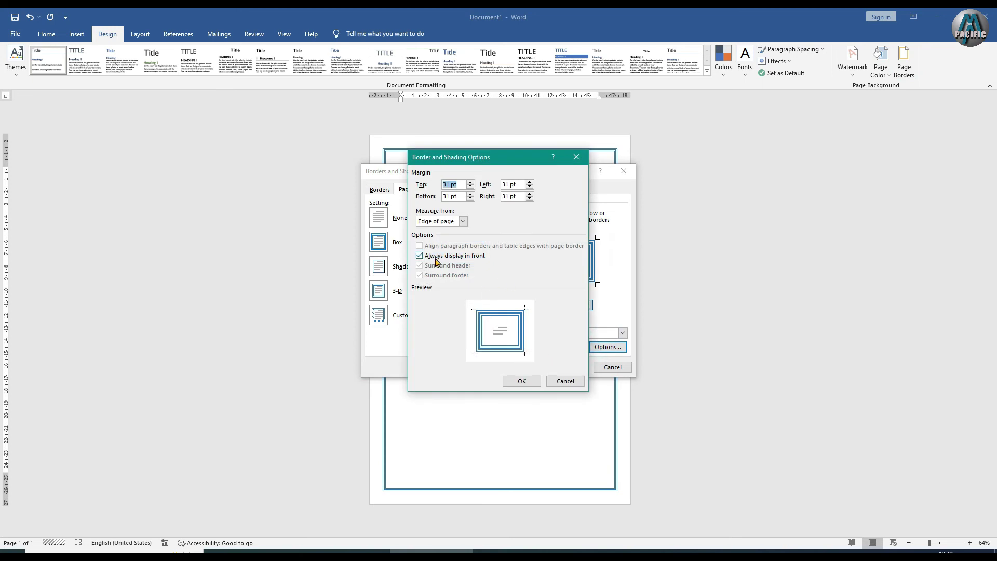
left_click(453, 221)
left_click(447, 234)
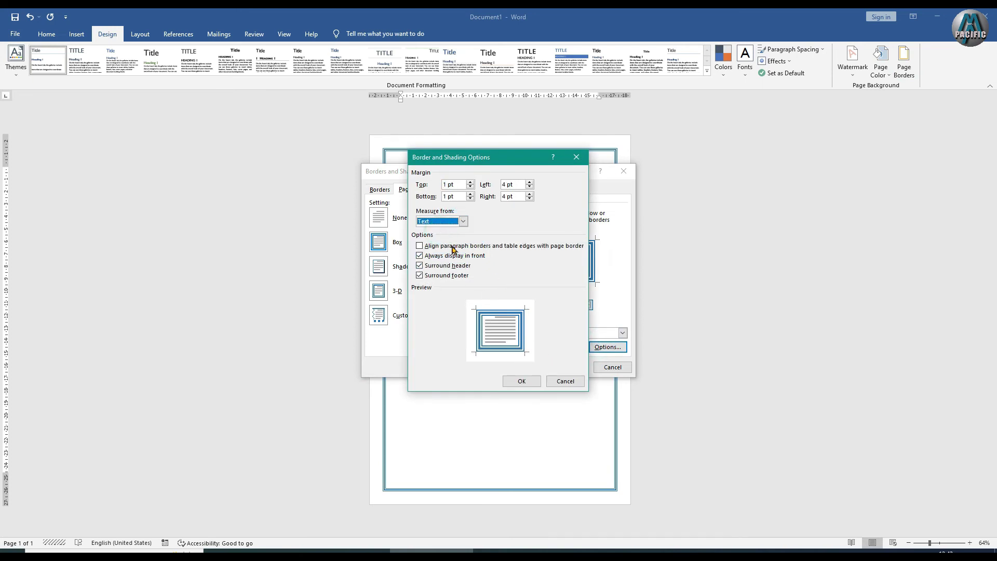
left_click(521, 381)
left_click(566, 366)
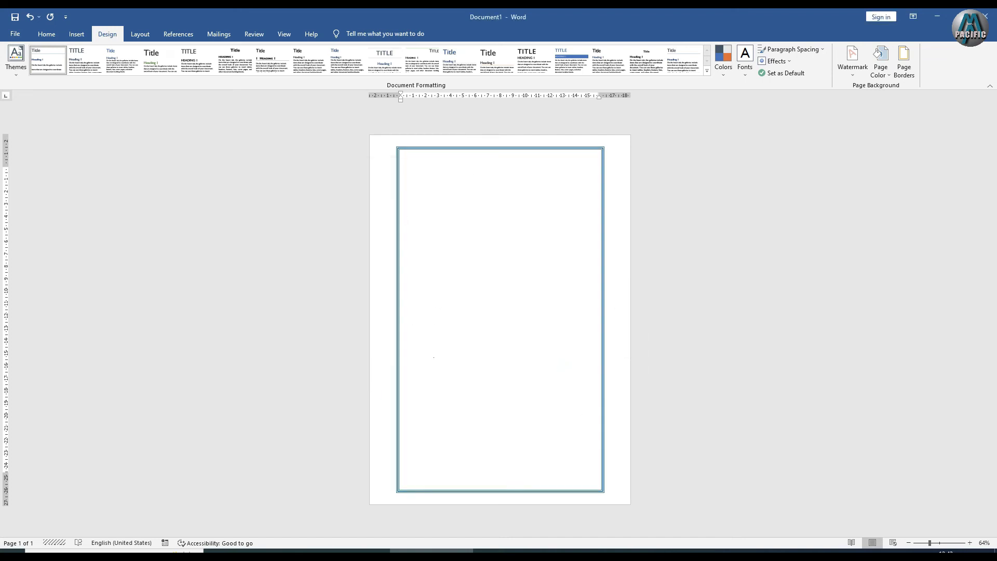
Step: Switch Measure from back to Edge of page with 24 pt margins
left_click(904, 61)
left_click(600, 352)
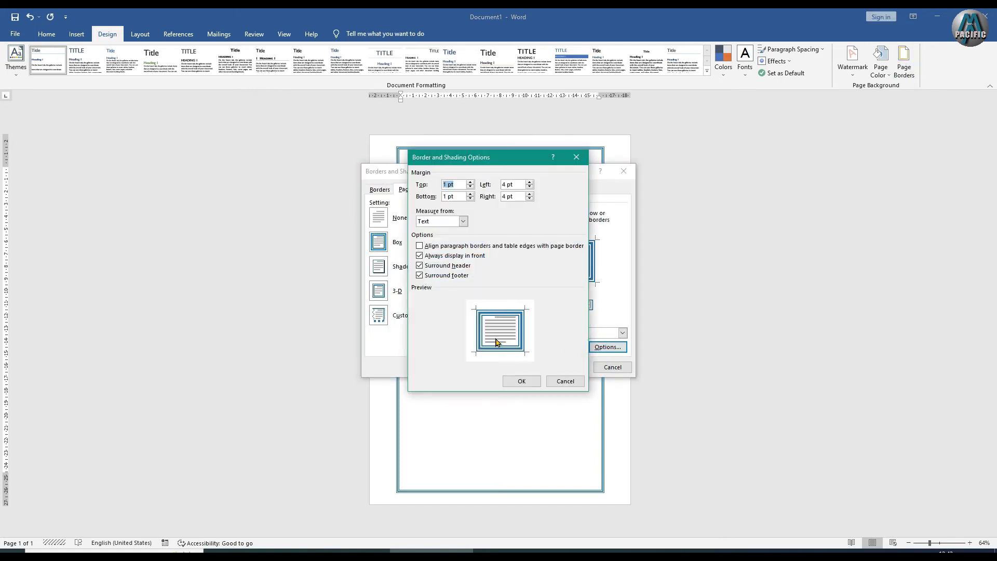
left_click(435, 222)
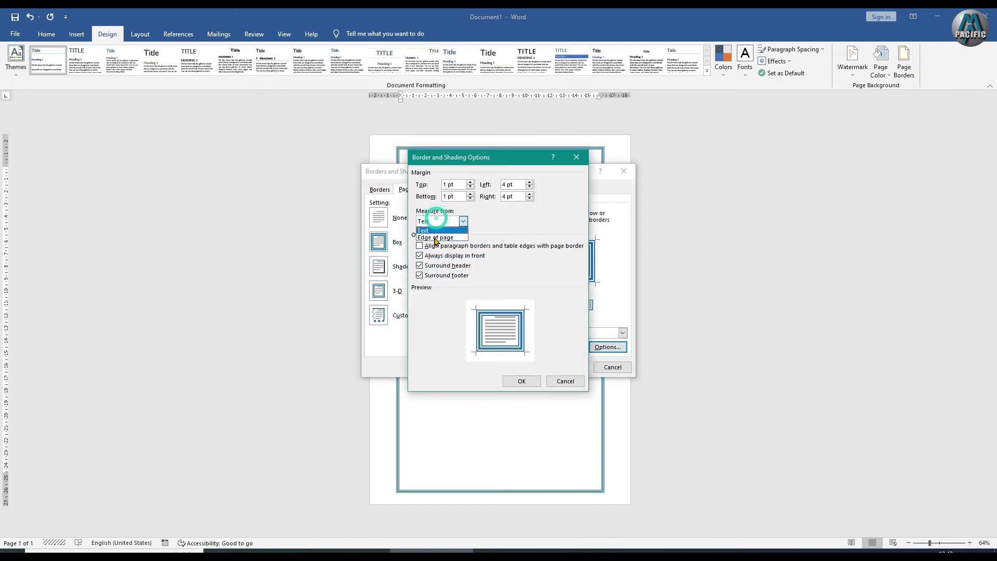
left_click(436, 238)
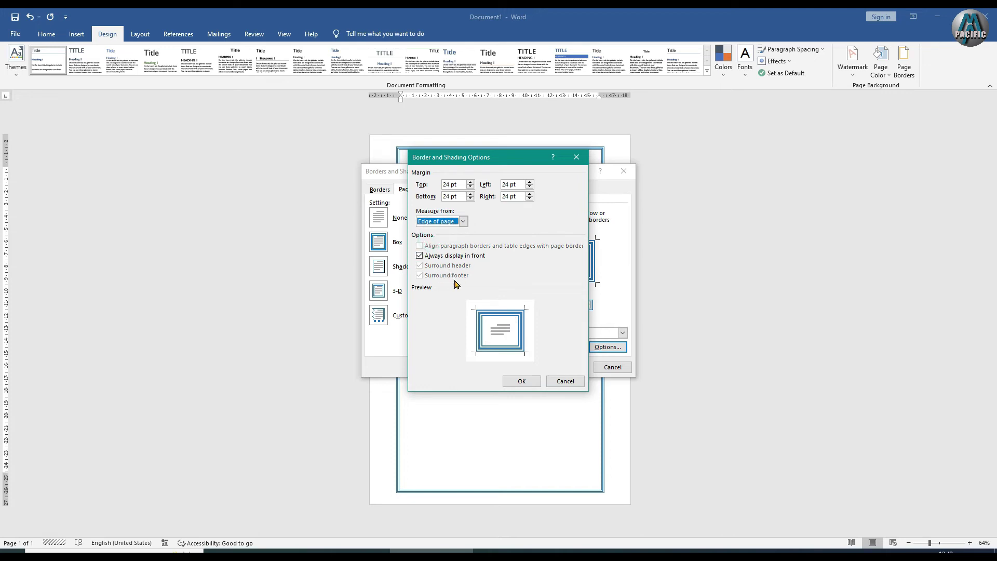
left_click(527, 384)
left_click(558, 363)
left_click(906, 78)
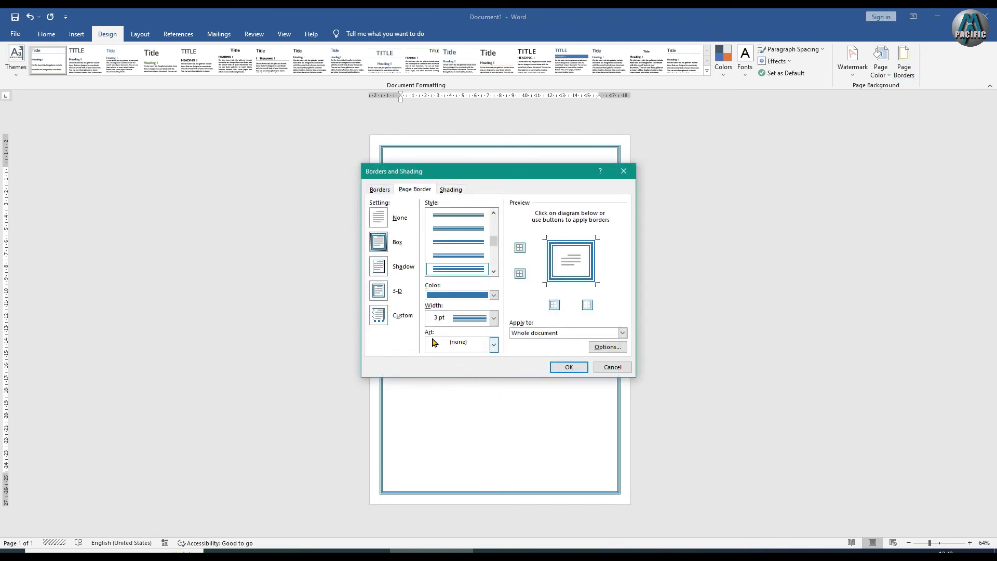
Step: Apply the apple art page border, then replace it with the cupcake art border
left_click(474, 346)
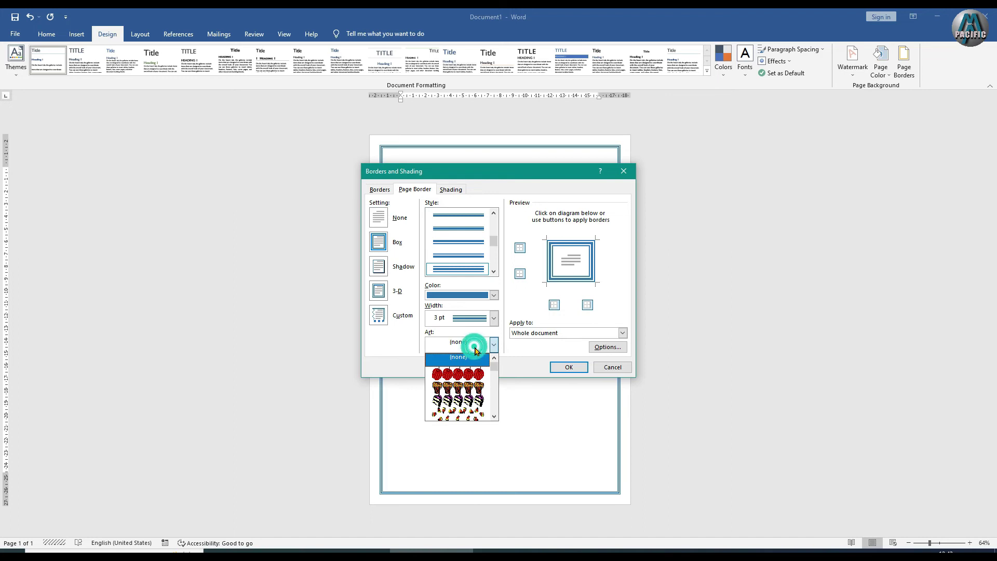
left_click(464, 373)
left_click(568, 367)
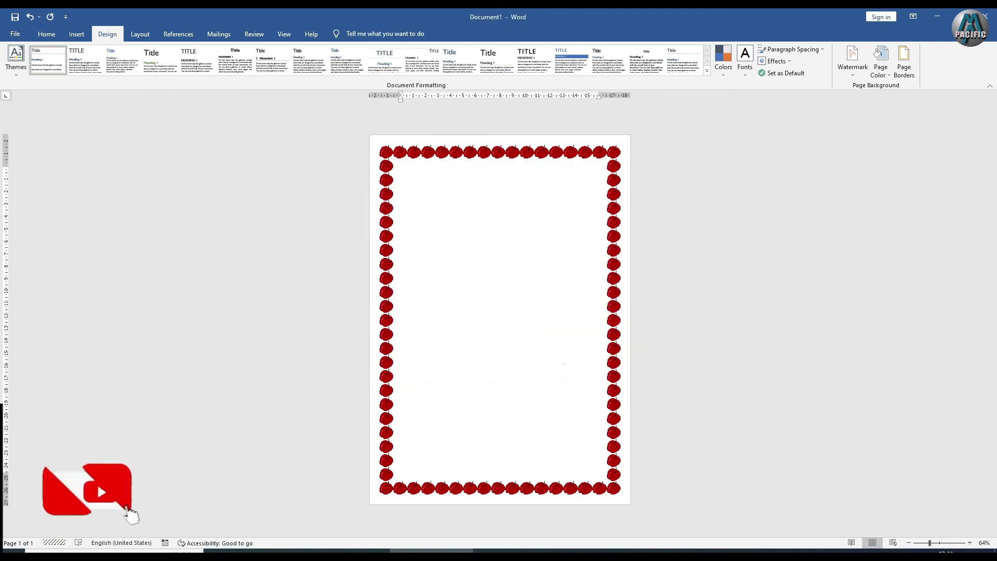
left_click(906, 65)
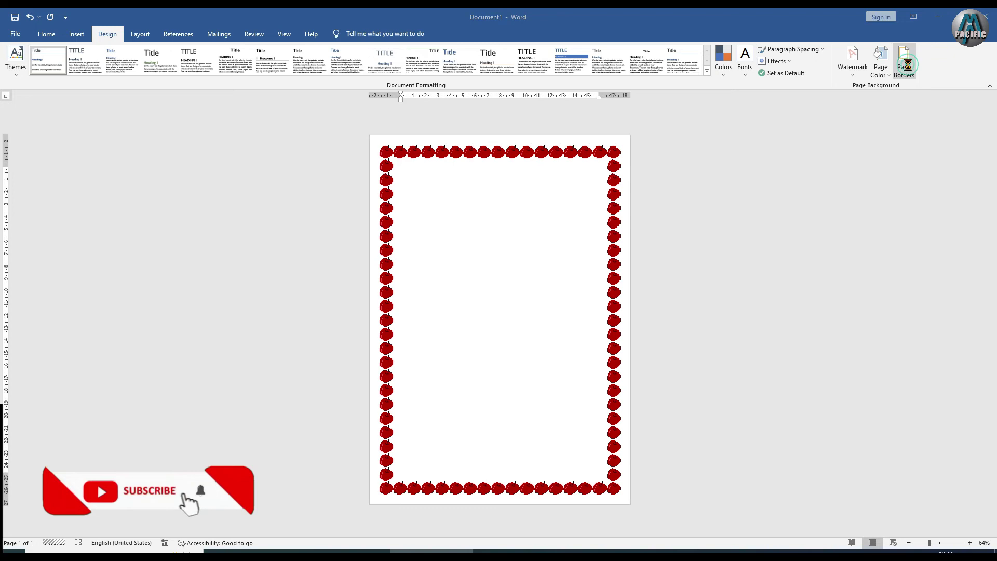
left_click(493, 345)
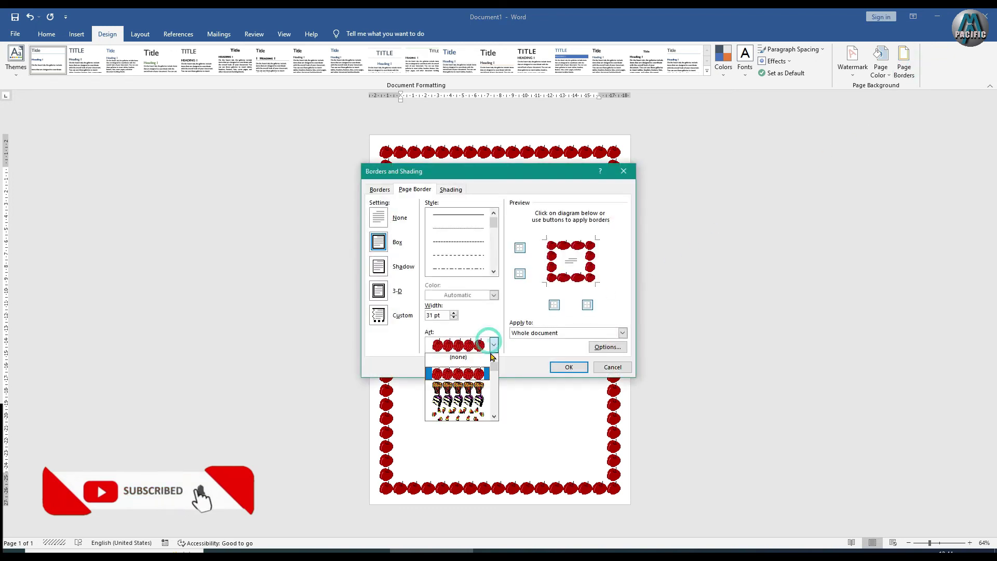
left_click(480, 387)
left_click(557, 369)
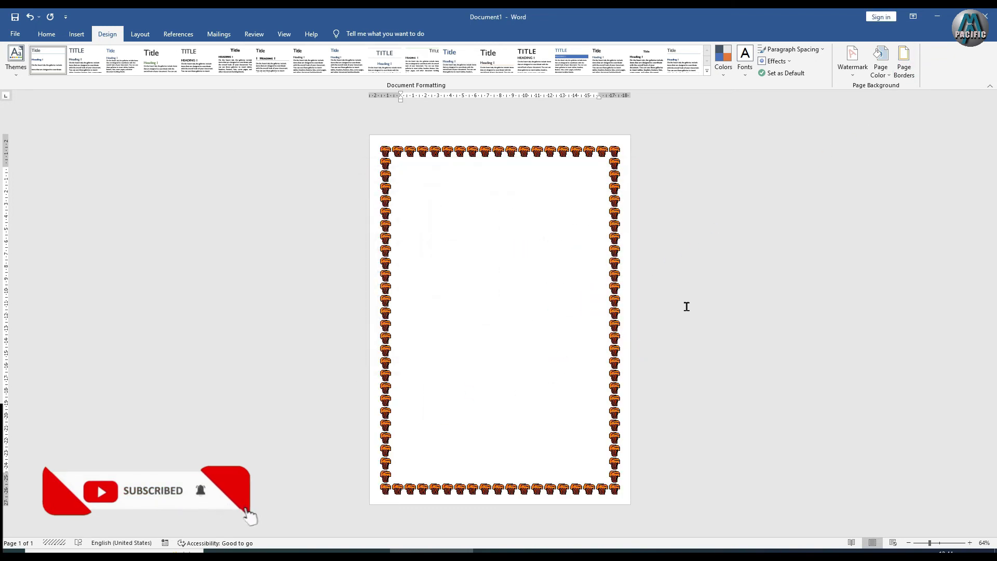
Step: Switch the page border to the black vine art pattern
left_click(904, 62)
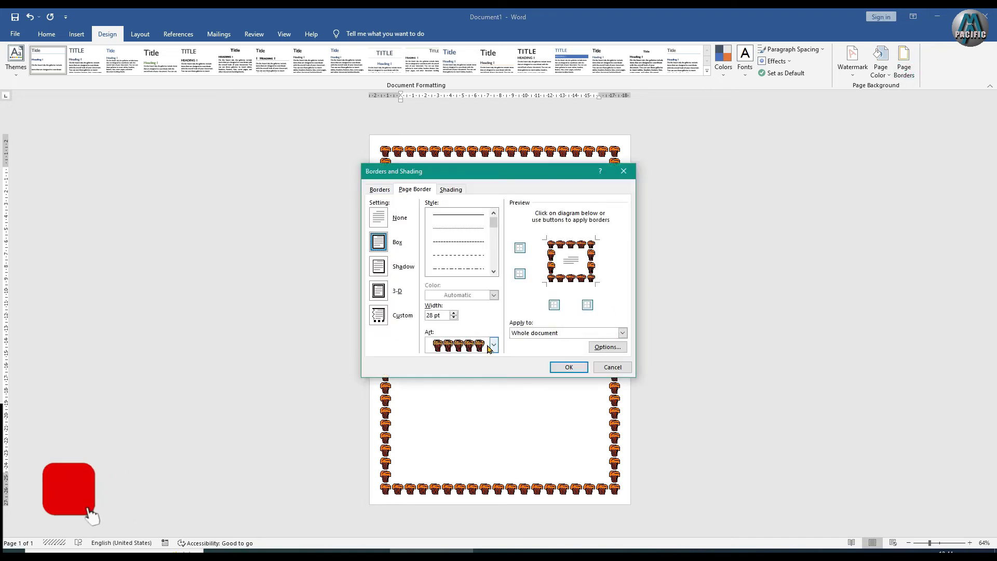
left_click(493, 345)
mouse_move(494, 363)
left_mouse_down()
mouse_move(496, 384)
mouse_move(494, 375)
left_mouse_up()
left_click(456, 373)
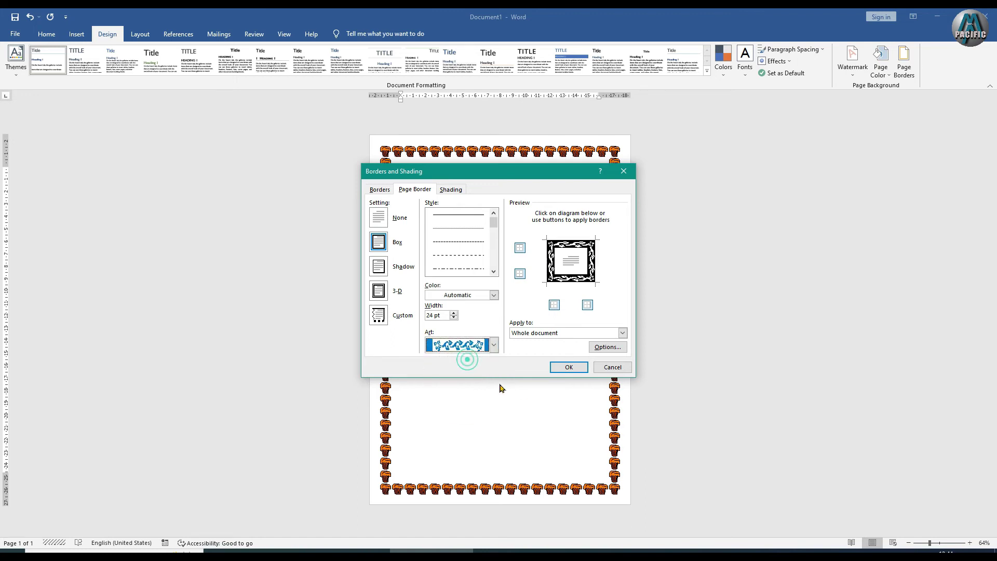
left_click(561, 369)
Step: Change the page border to the red apple art pattern
left_click(904, 62)
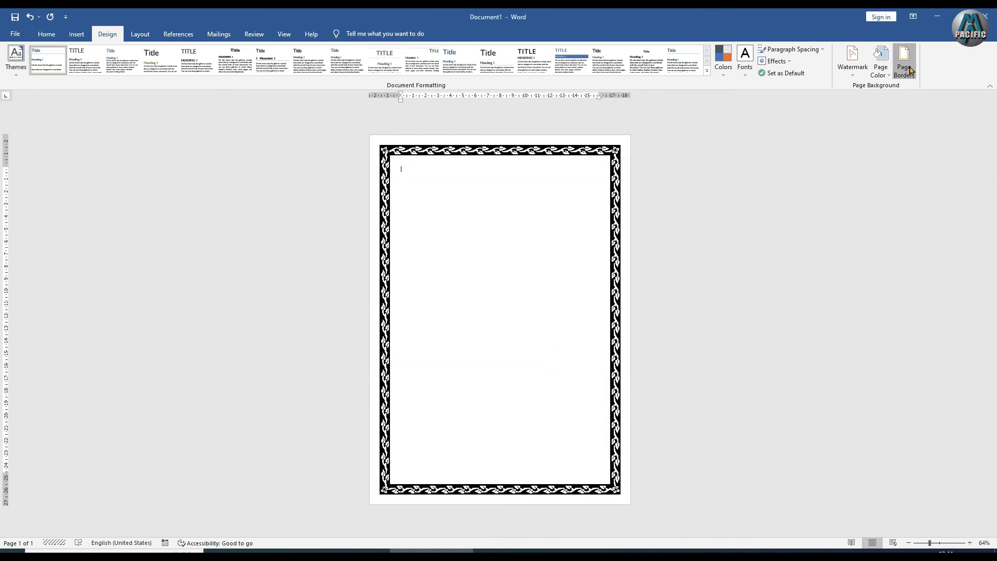
left_click(465, 345)
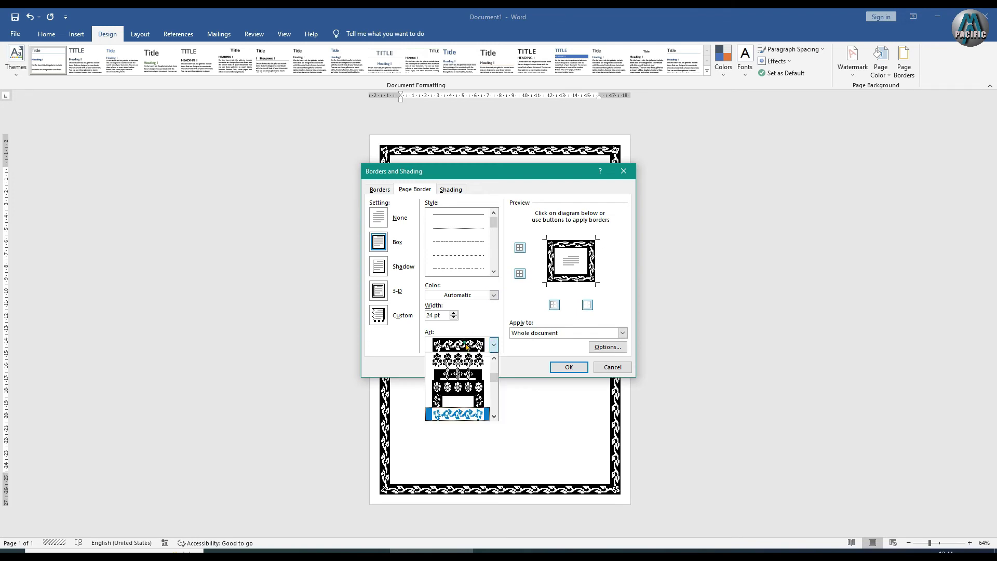
scroll(494, 380, "up", 10)
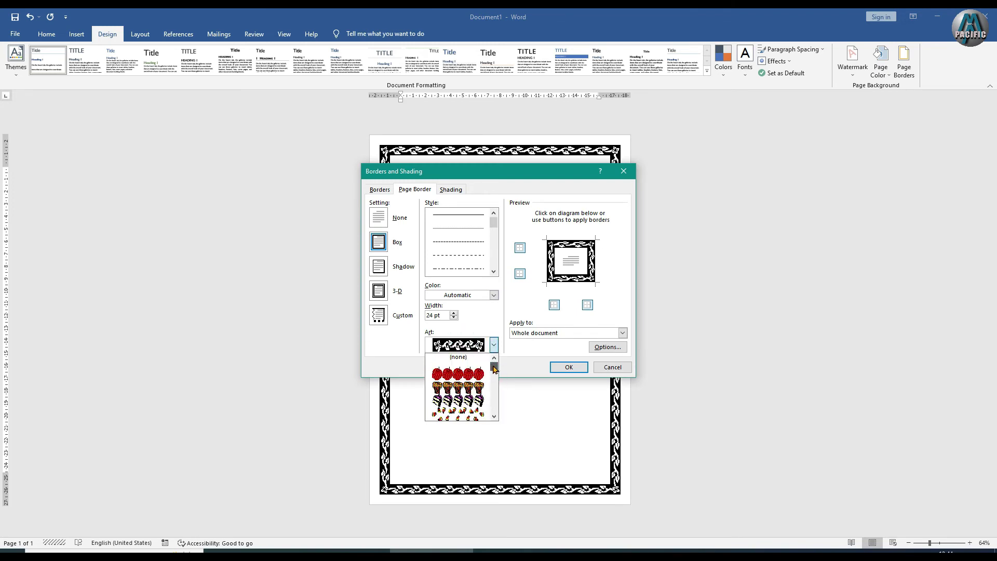
left_click(480, 372)
left_click(559, 367)
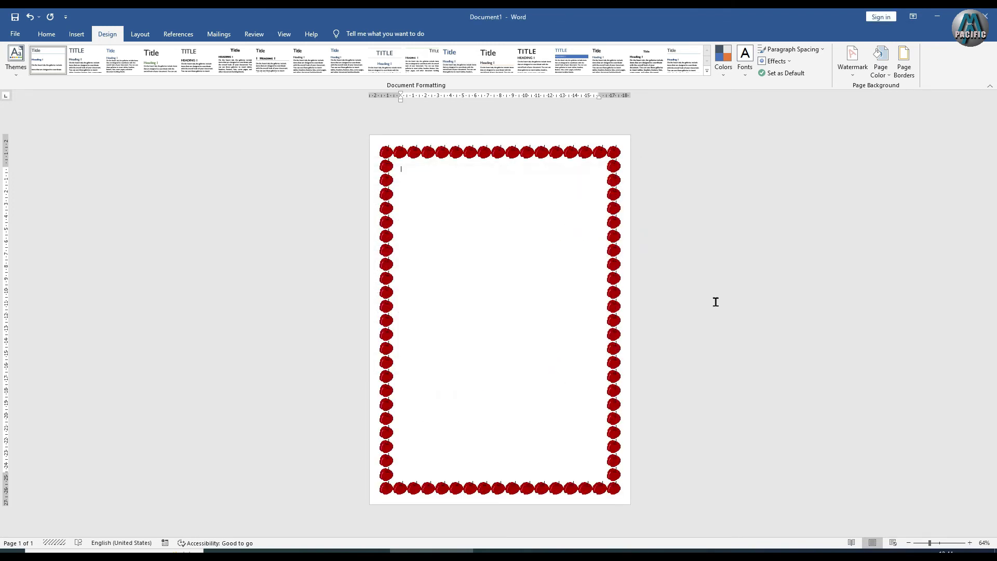
Step: Reapply the apple border, then pick the curly art pattern at 24 pt instead
left_click(905, 62)
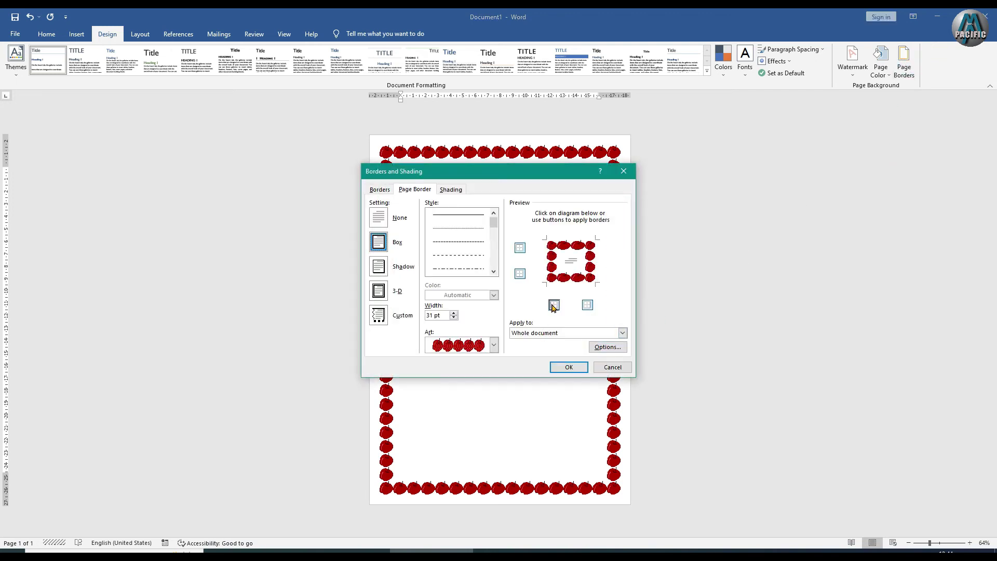
left_click(570, 367)
left_click(915, 68)
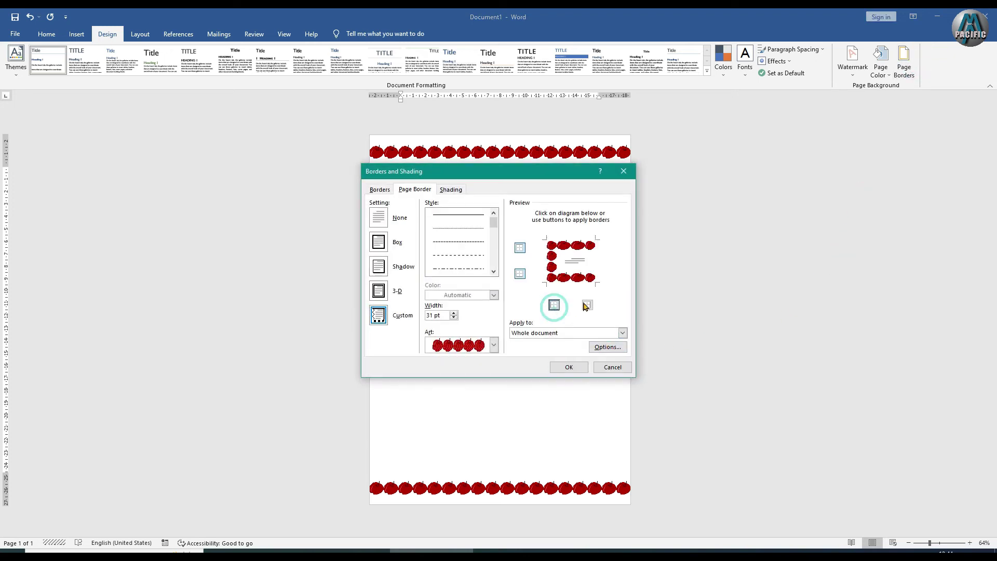
left_click(480, 350)
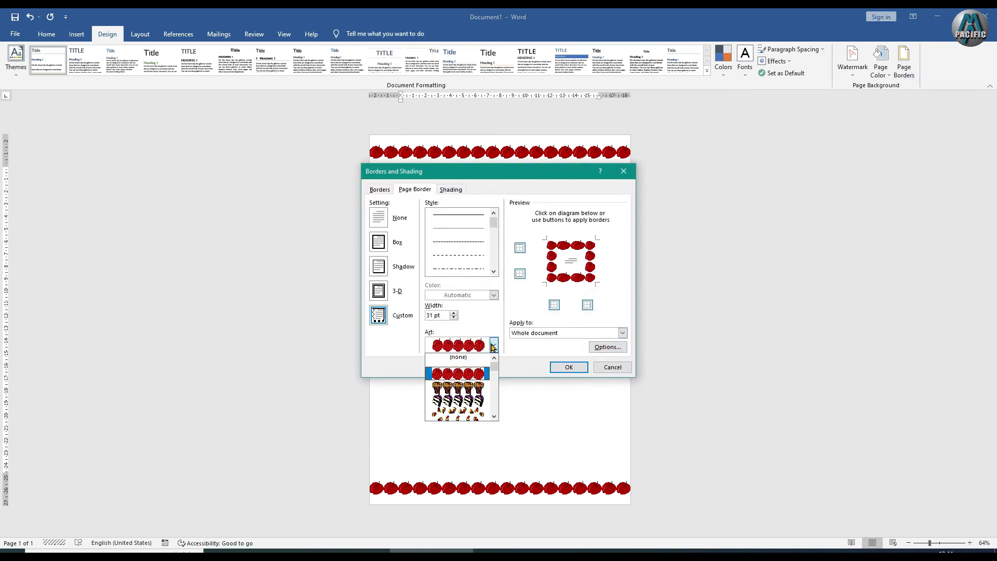
left_click(466, 407)
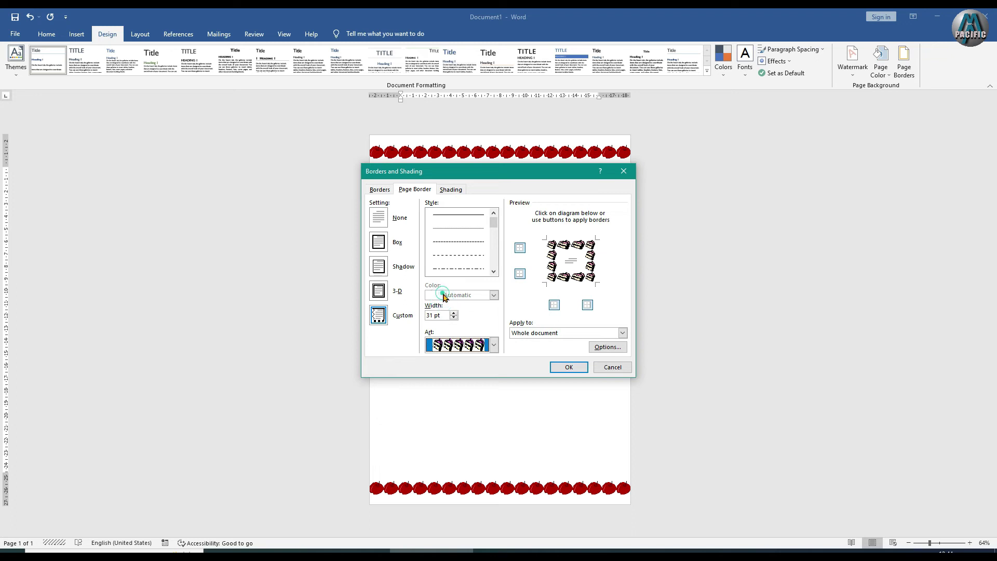
left_click(480, 349)
left_click_drag(493, 364, 494, 384)
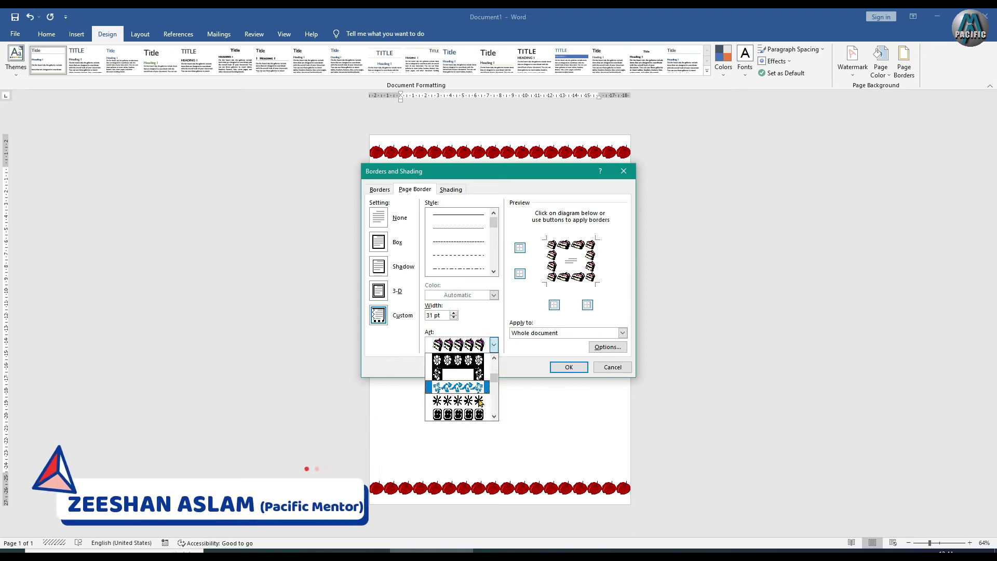
left_click(469, 387)
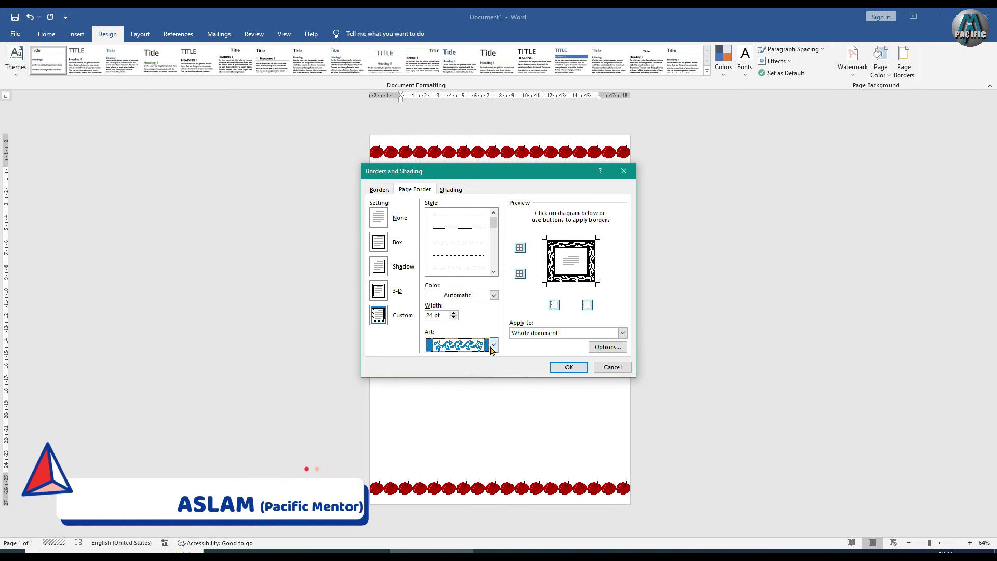
left_click(461, 296)
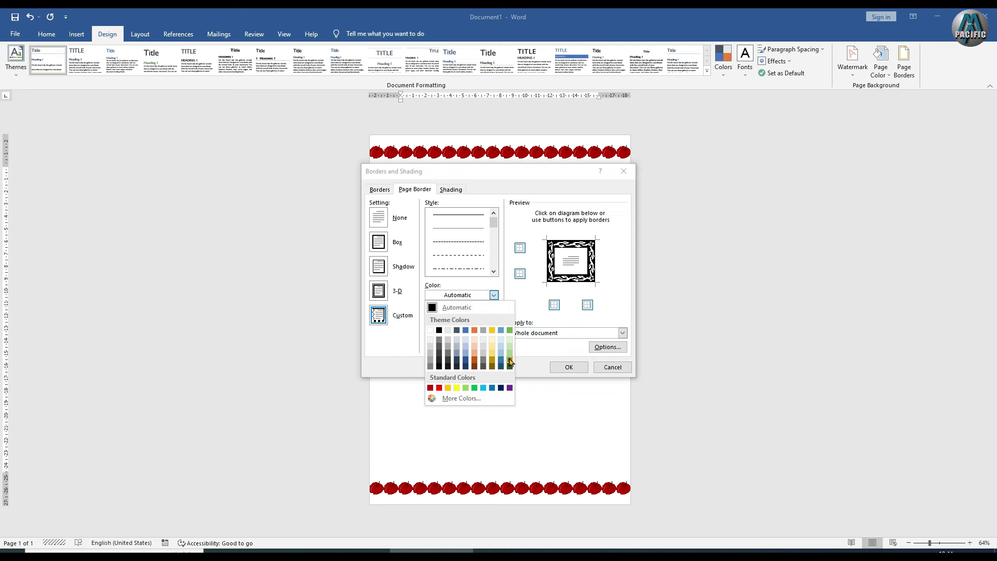
Step: Set the curly art border colour to green and apply it to the page
left_click(509, 359)
left_click(567, 367)
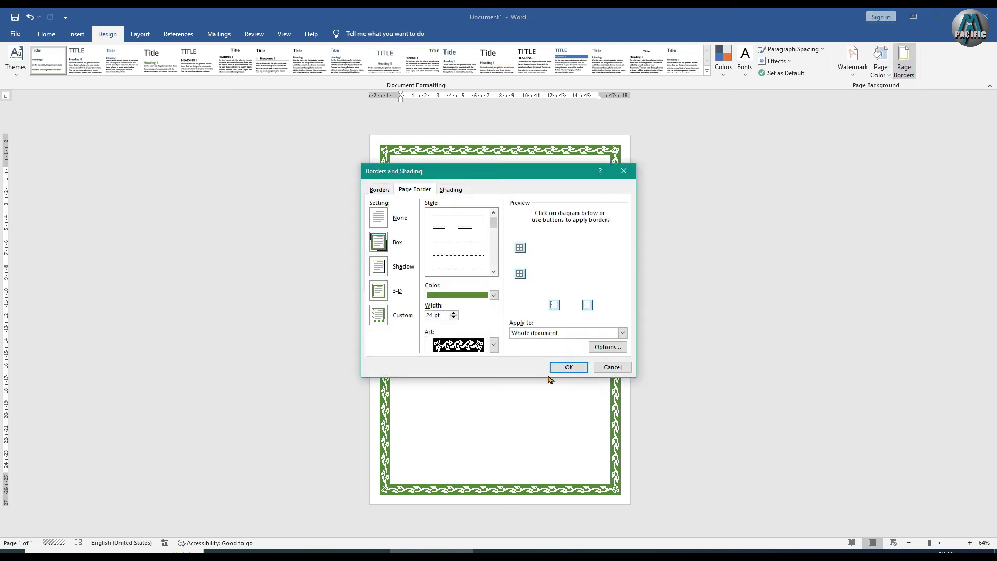
left_click(436, 296)
left_click(448, 296)
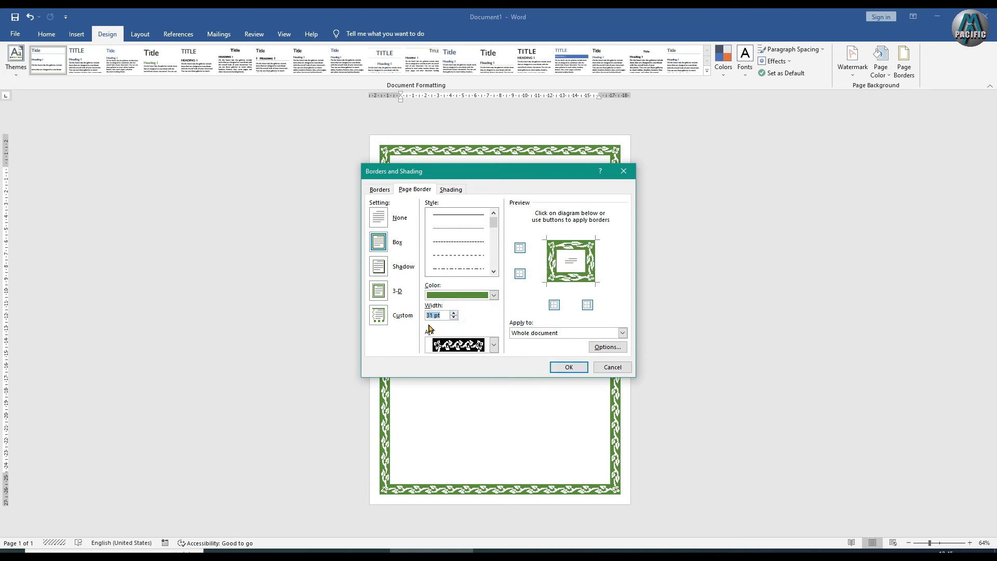
Step: Try several other art patterns for the border, including the blue rectangle design
left_click(494, 345)
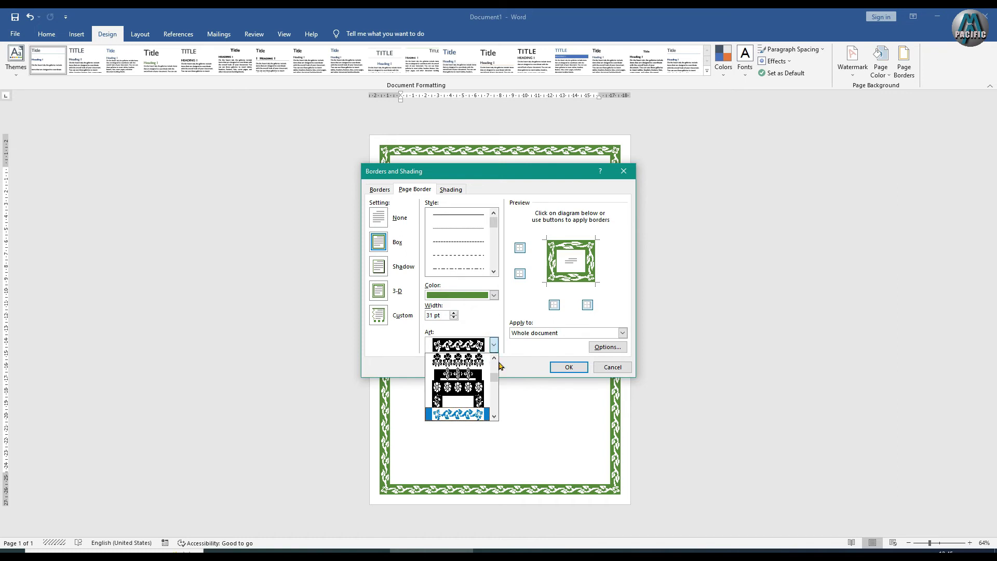
left_click(486, 374)
left_click(491, 346)
left_click(492, 378)
left_click(483, 386)
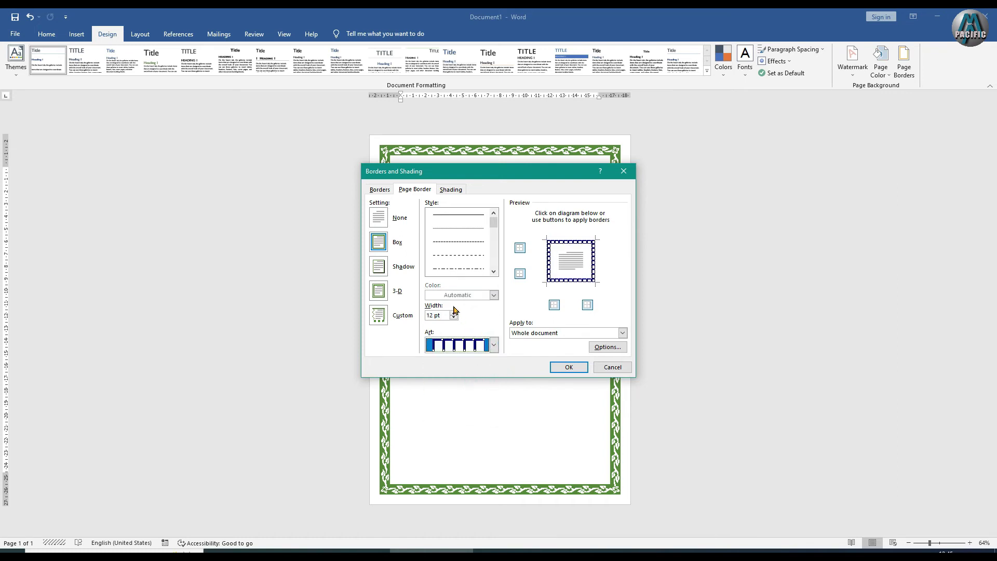
left_click(476, 338)
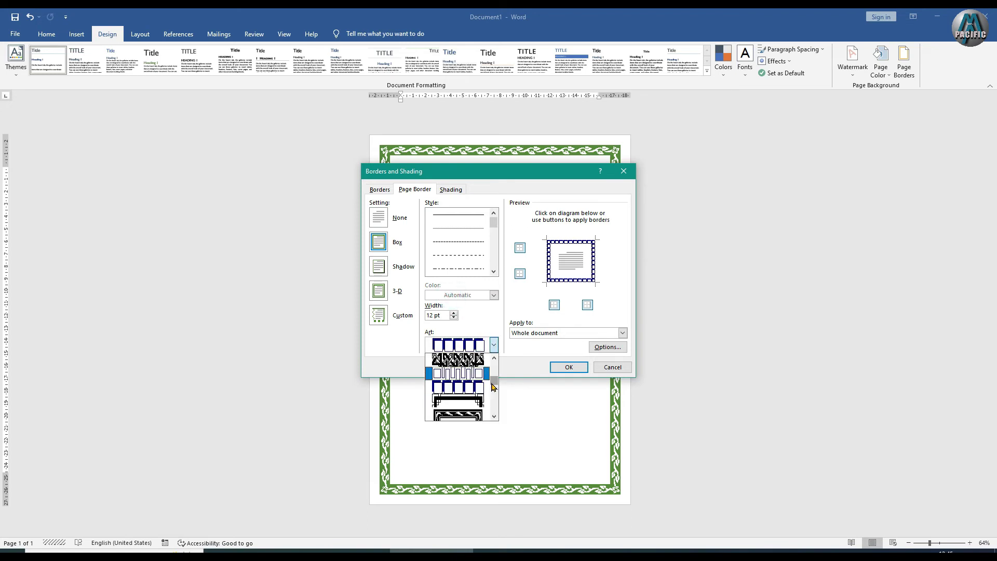
left_click(476, 364)
Step: Try gold, then apply the new art border in green at 16 pt
left_click(492, 295)
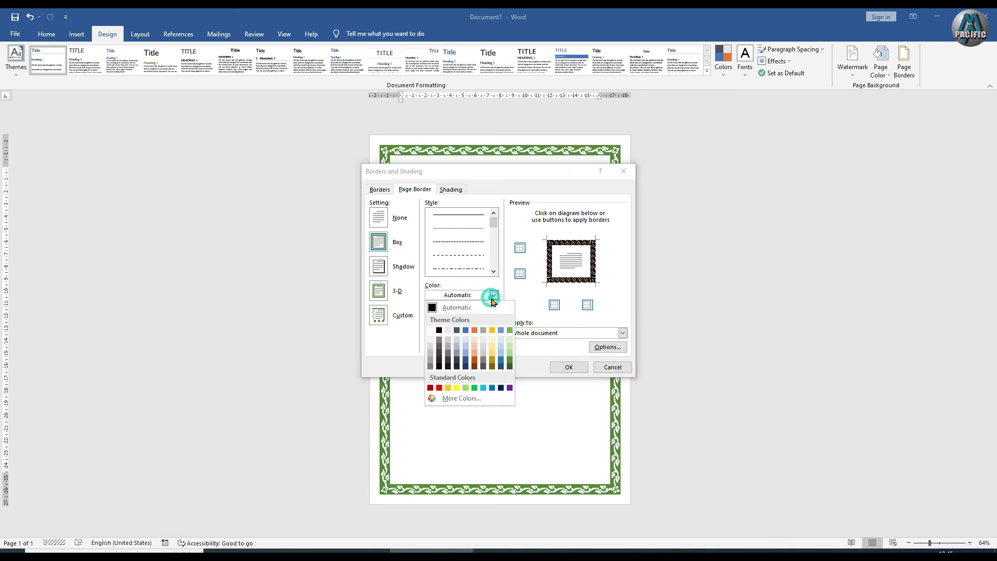
left_click(492, 360)
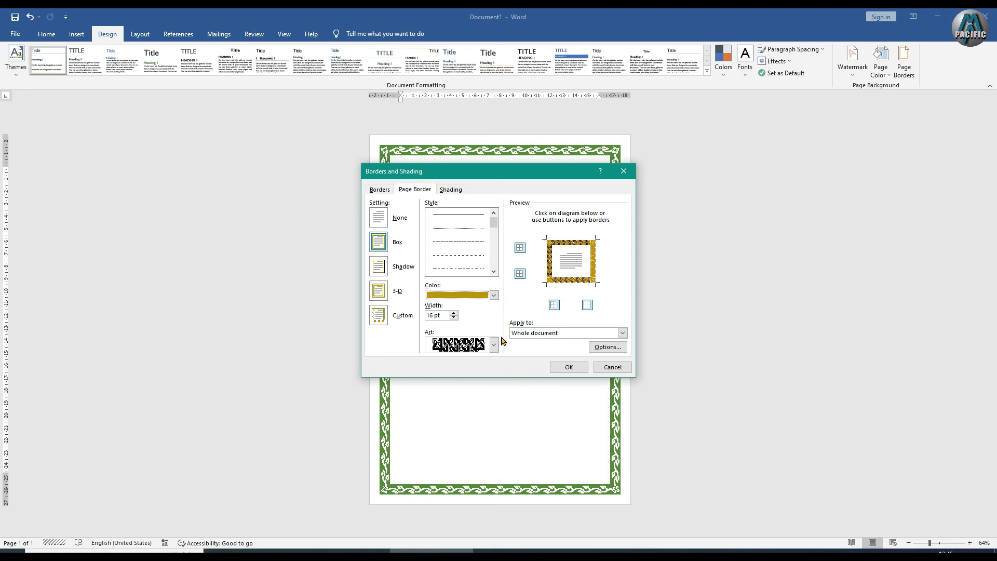
left_click(492, 295)
left_click(509, 361)
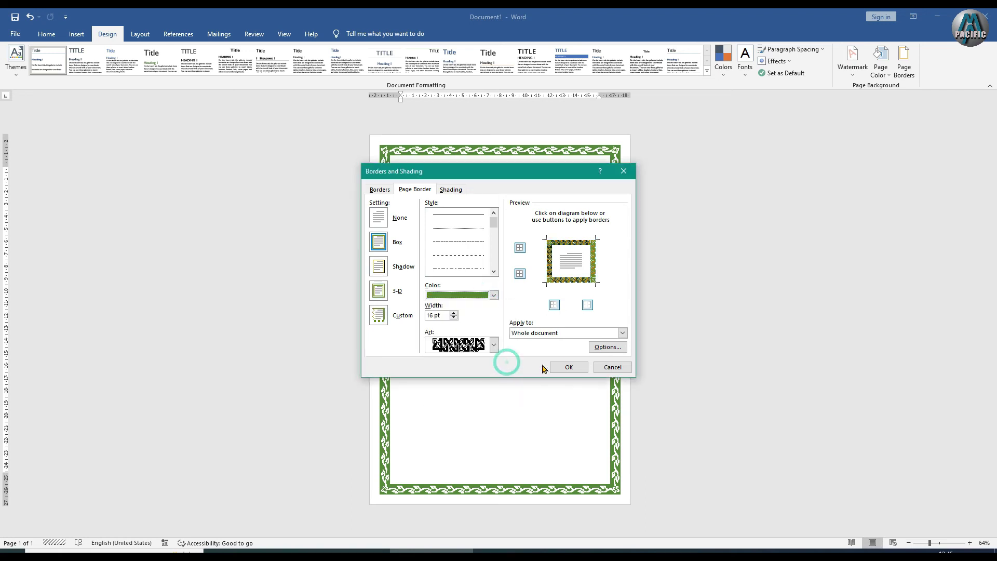
left_click(573, 367)
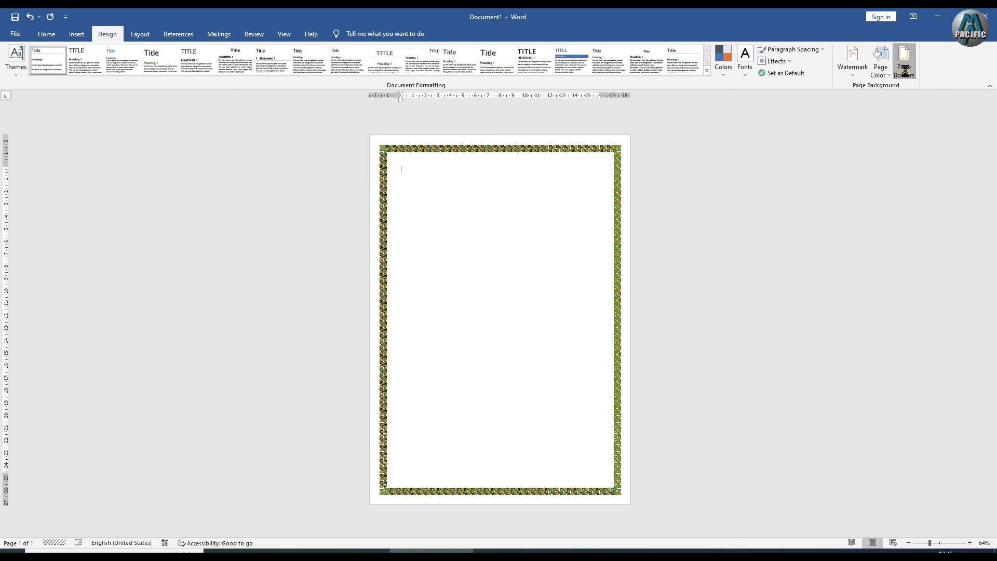
Step: Apply an olive green wavy art border to the page
left_click(492, 345)
left_click_drag(494, 380, 493, 404)
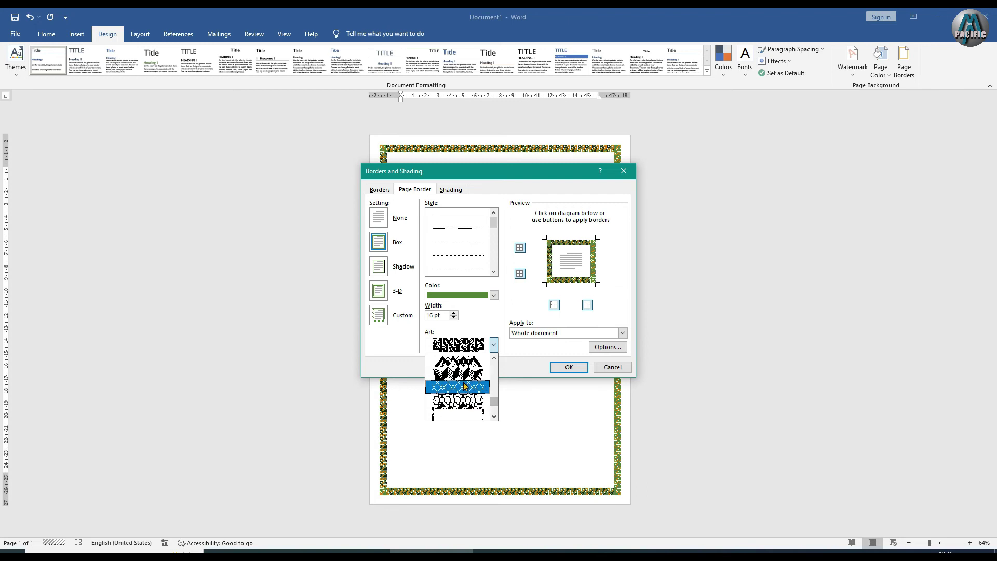
left_click(464, 386)
left_click(493, 295)
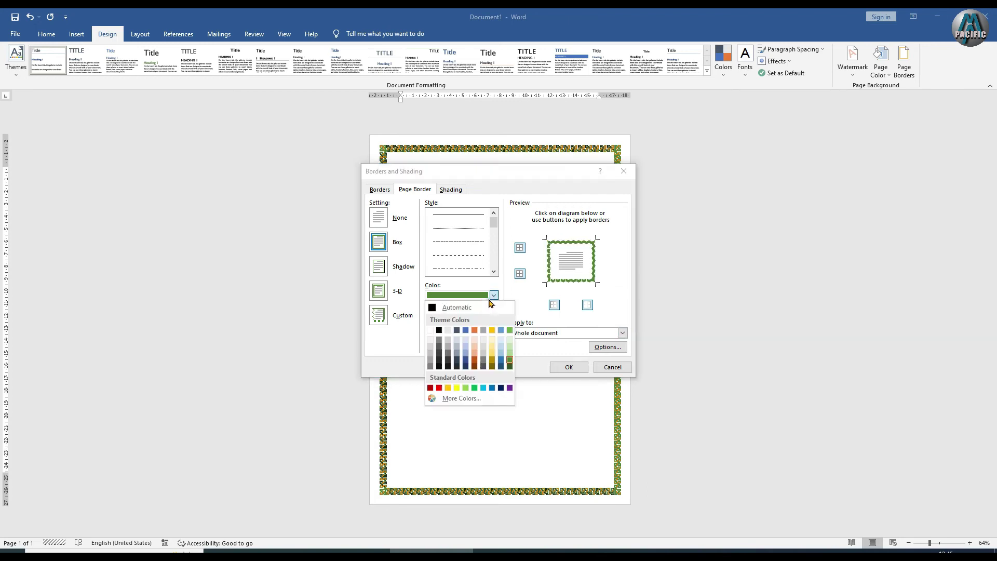
left_click(492, 362)
left_click(554, 369)
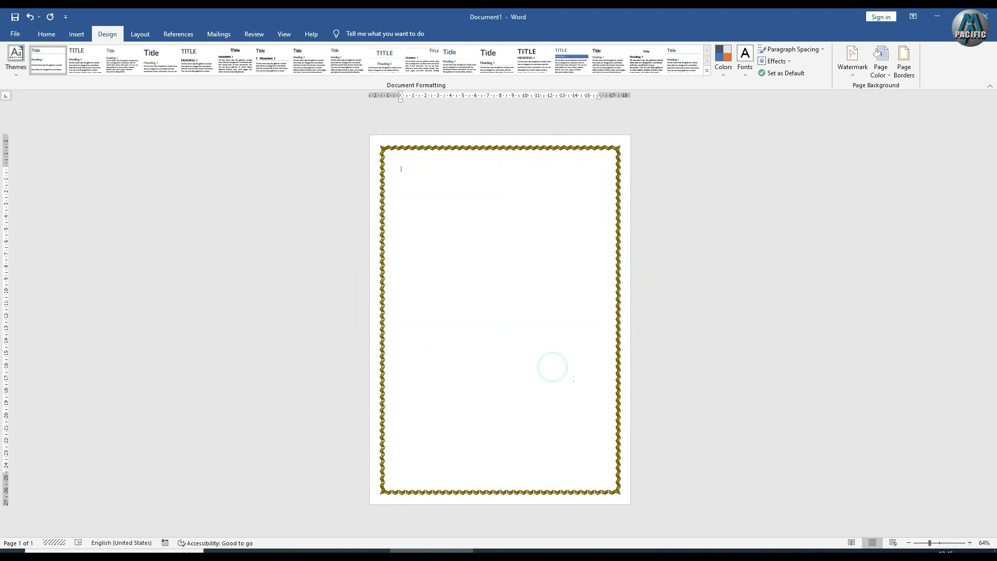
Step: Replace the page border with the dotted art pattern
left_click(905, 73)
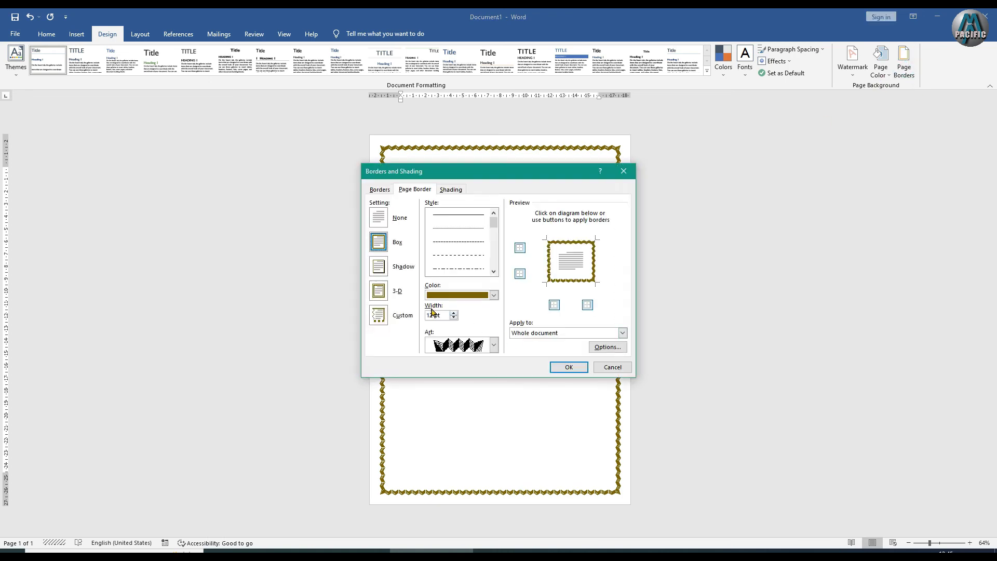
left_click(493, 345)
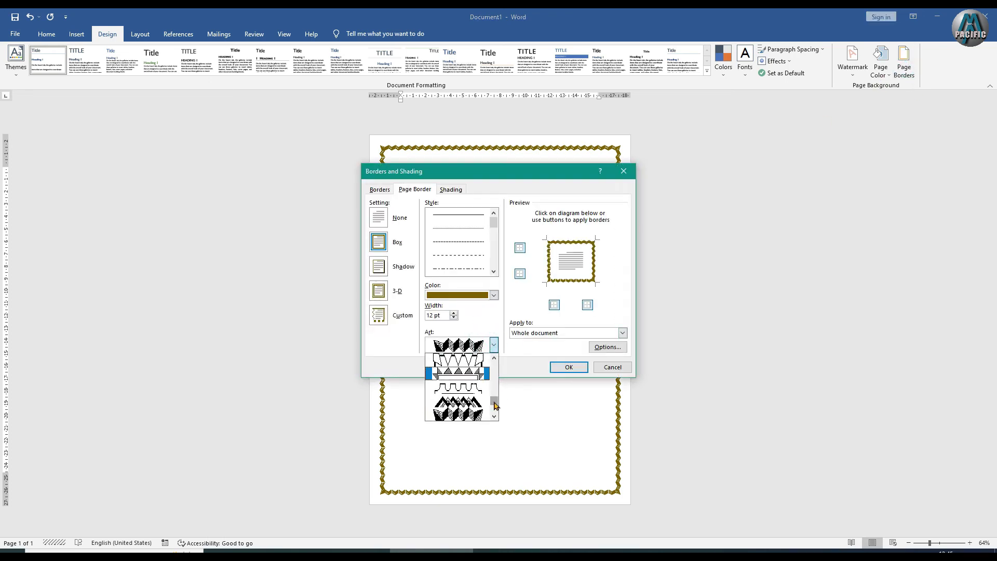
left_click_drag(494, 402, 493, 418)
left_click(467, 415)
left_click(558, 368)
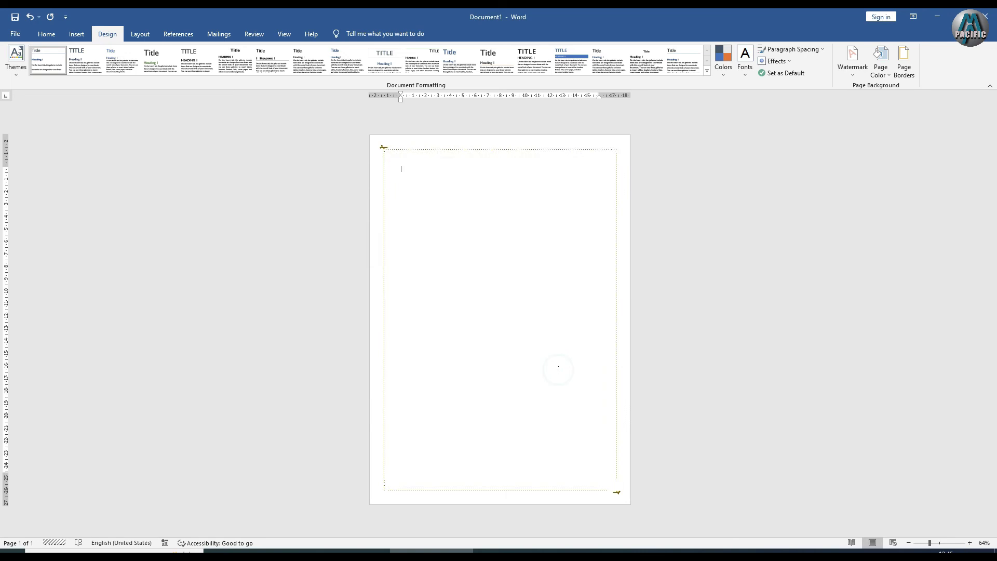
Step: Switch the page border to the olive beaded art design at 10 pt
left_click(905, 68)
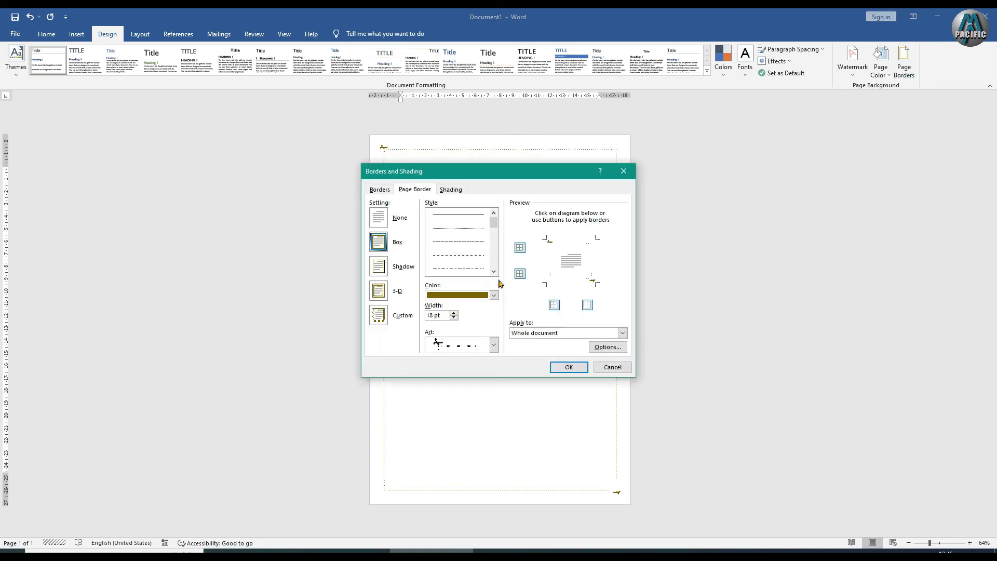
left_click(492, 345)
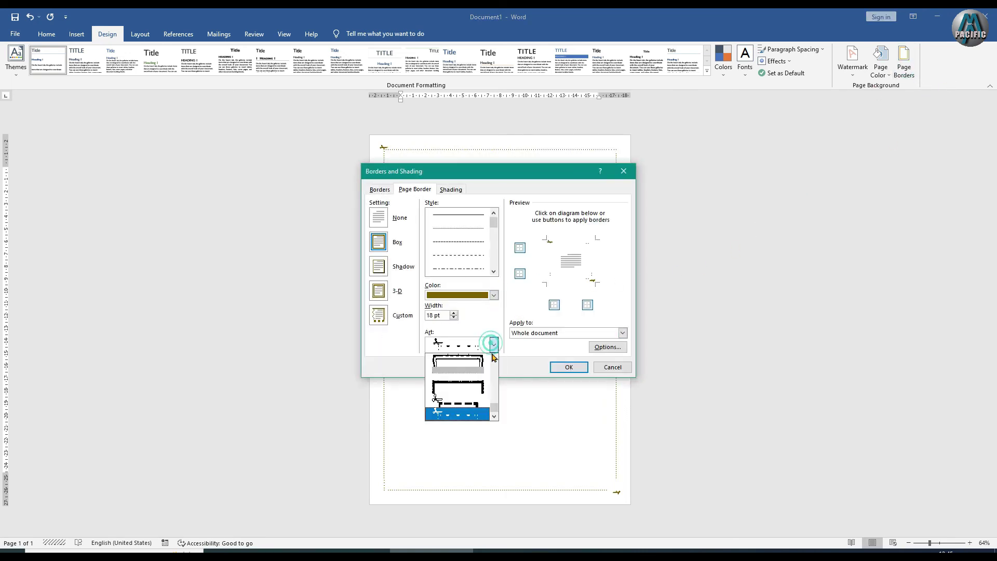
left_click_drag(494, 412, 494, 402)
left_click(469, 374)
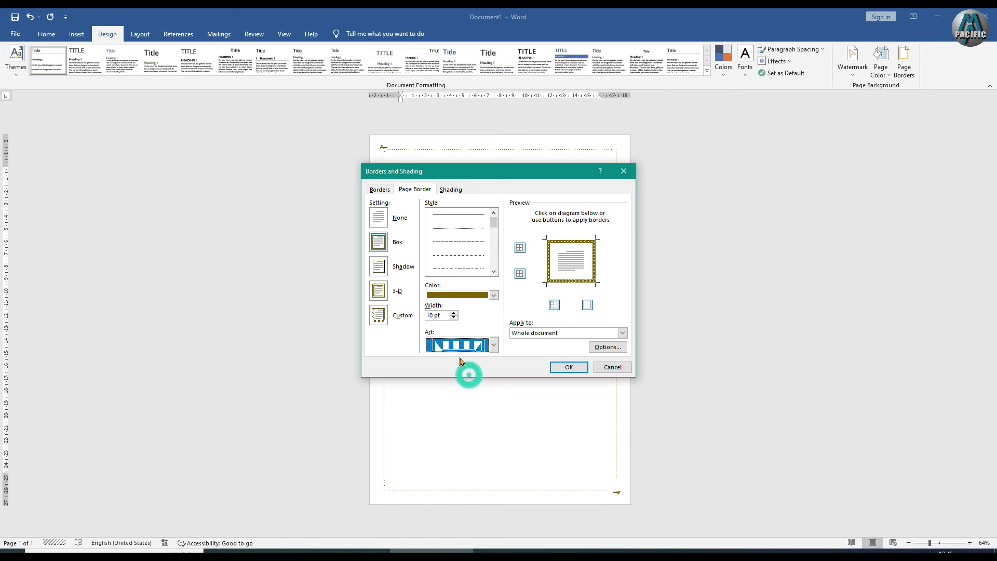
left_click(558, 368)
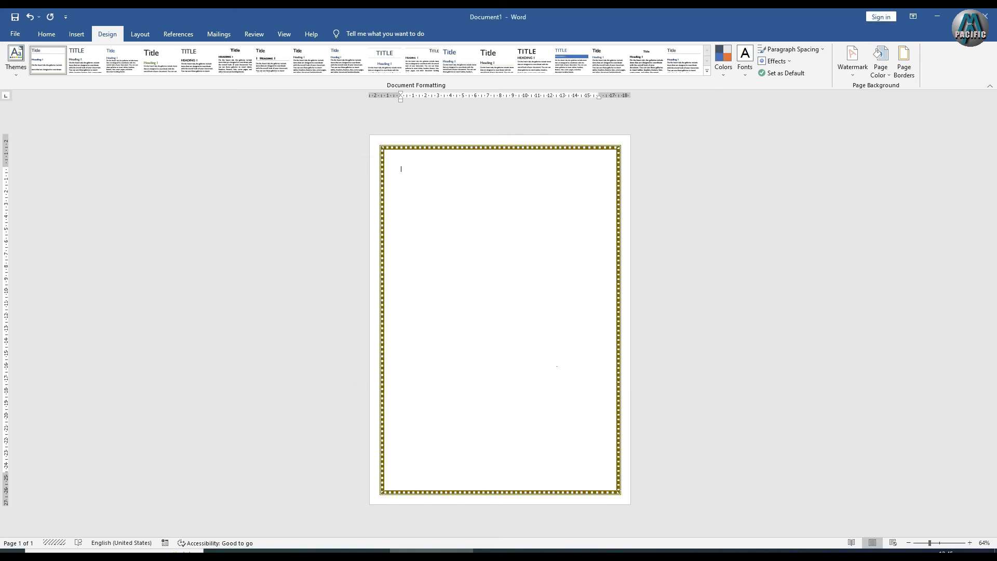
Step: Replace the beaded border with the olive triangle art pattern at 21 pt width
left_click(901, 59)
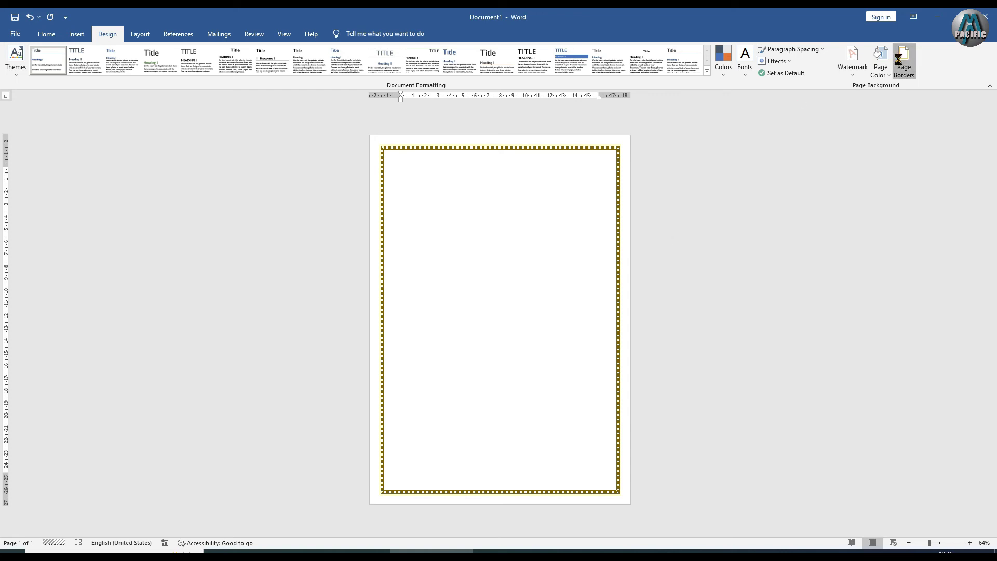
left_click(494, 344)
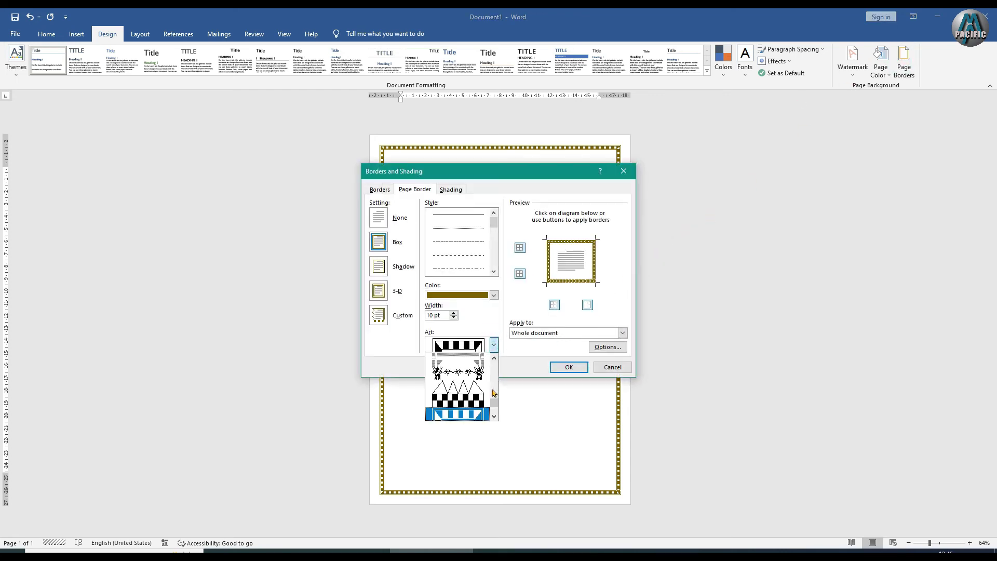
left_click_drag(494, 405, 494, 402)
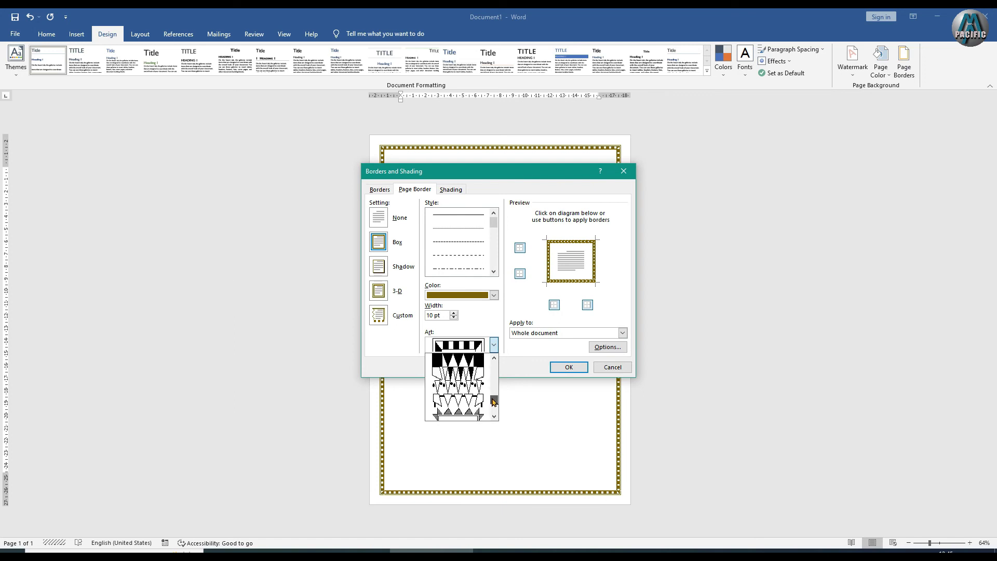
left_click(467, 387)
left_click(555, 368)
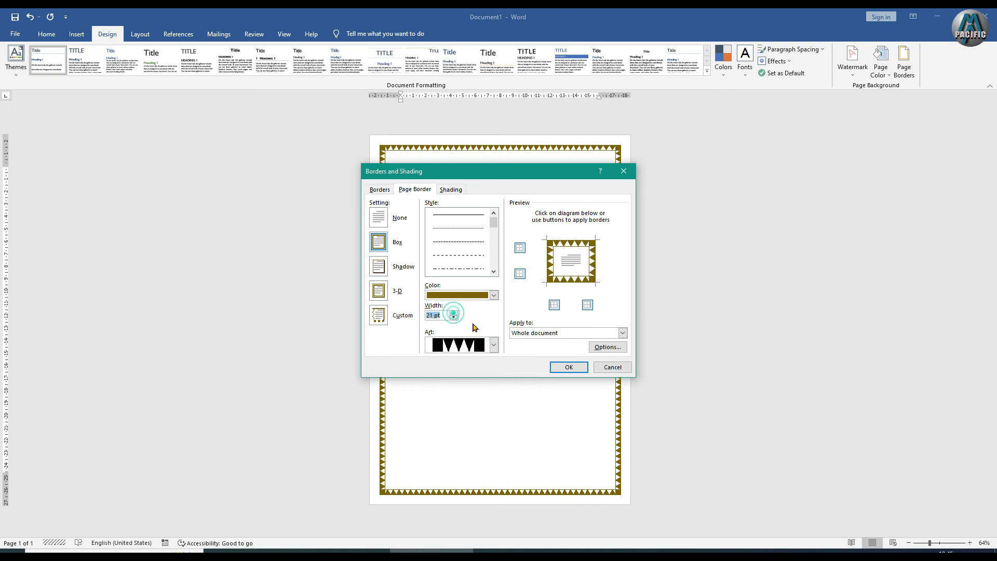
left_click(568, 367)
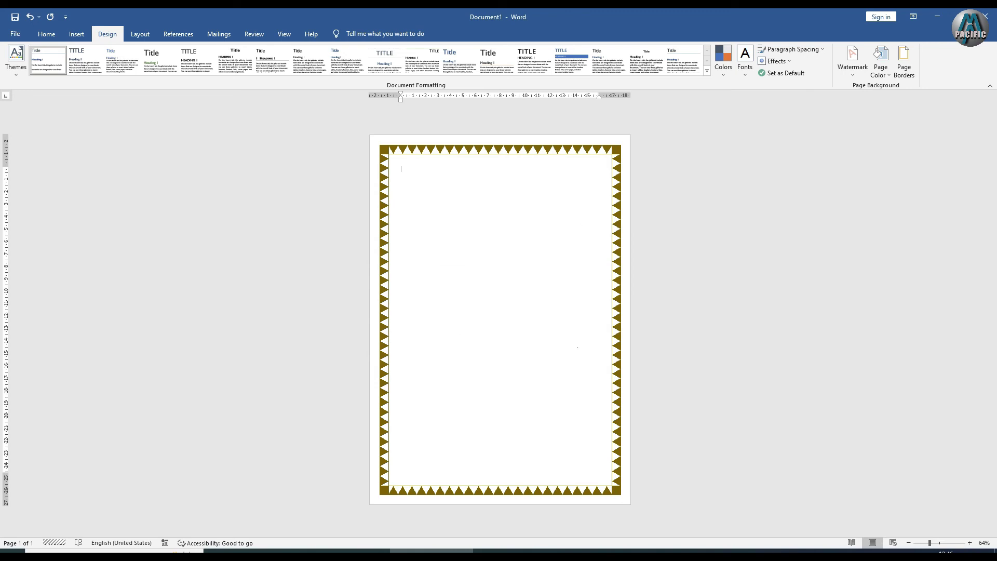